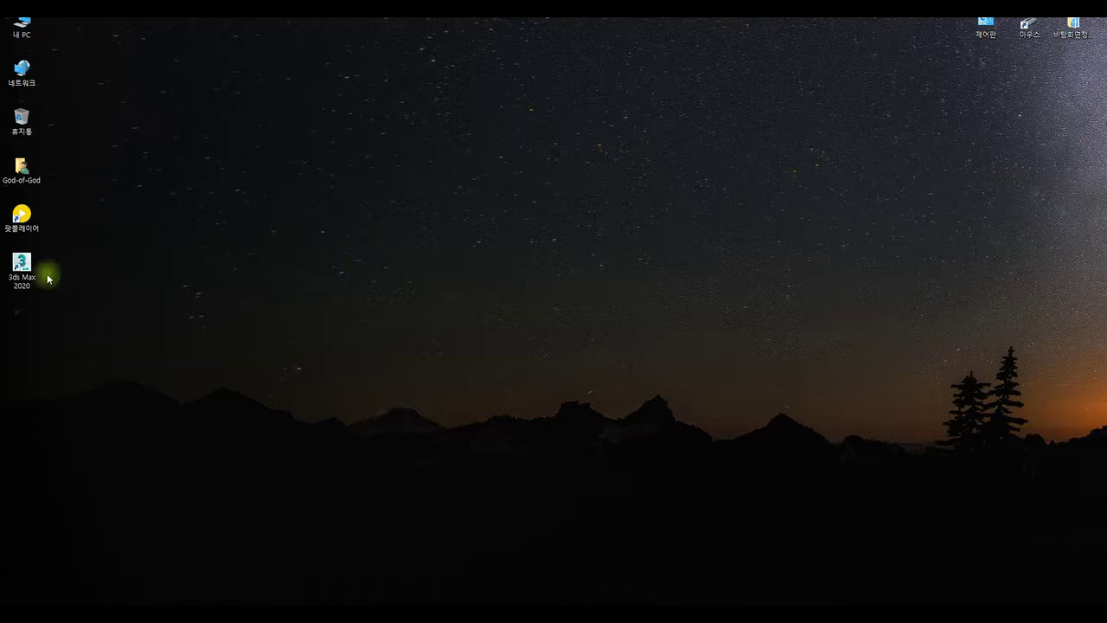
# Launch 3ds Max 2020 from the desktop.
pyautogui.click(203, 313)
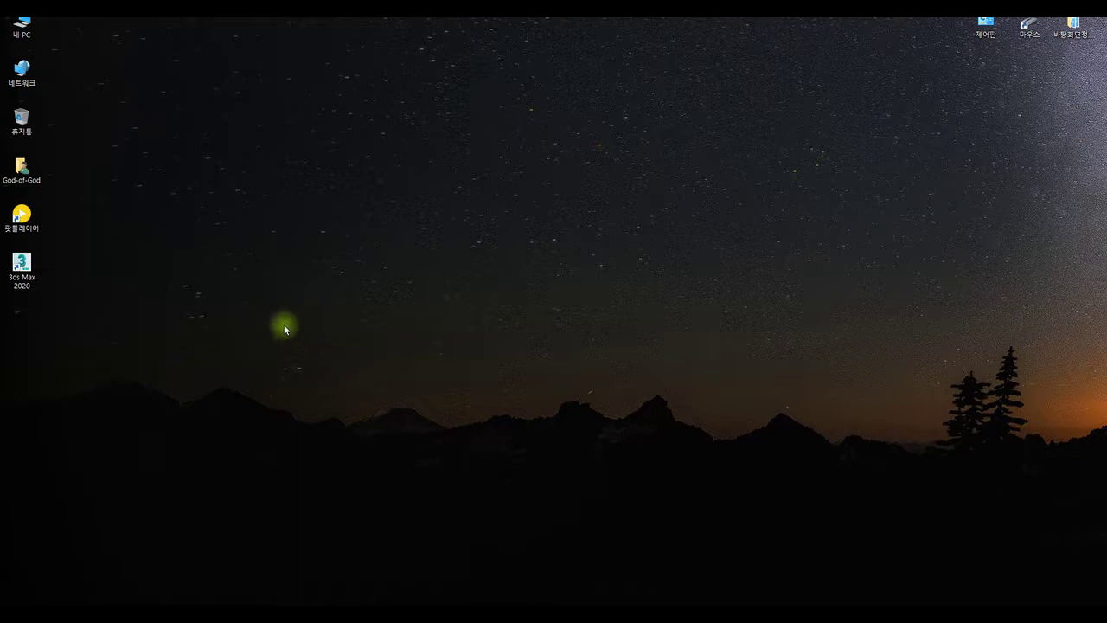
pyautogui.doubleClick(21, 268)
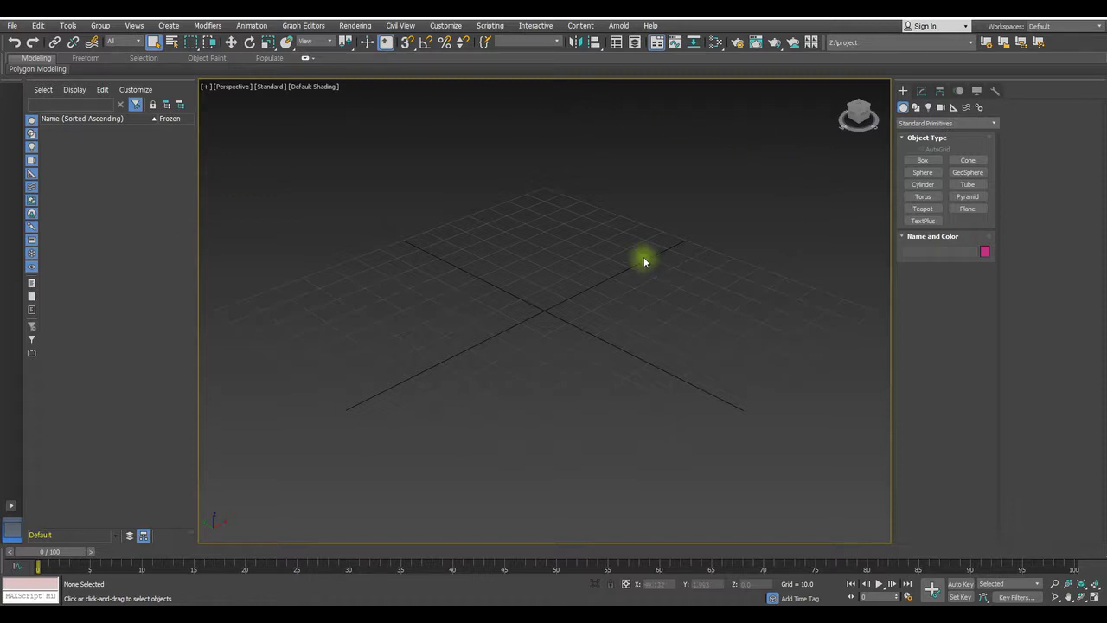
# Check which 3ds Max file versions are available when saving the scene under a new name, and leave without saving.
pyautogui.click(12, 25)
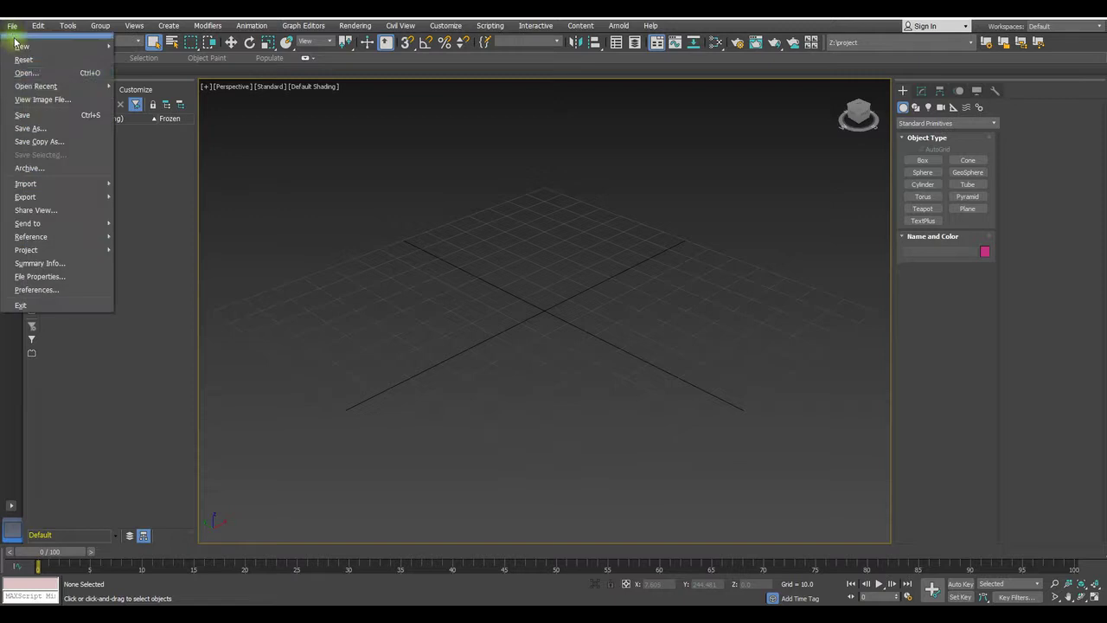
pyautogui.click(38, 129)
pyautogui.click(213, 267)
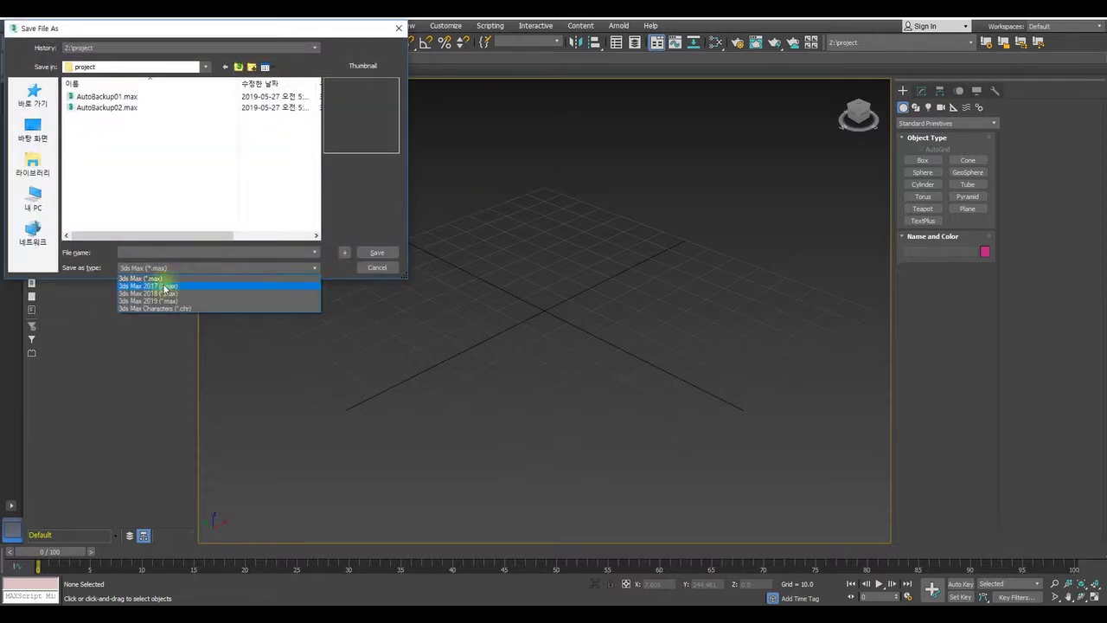
pyautogui.click(361, 204)
pyautogui.click(377, 267)
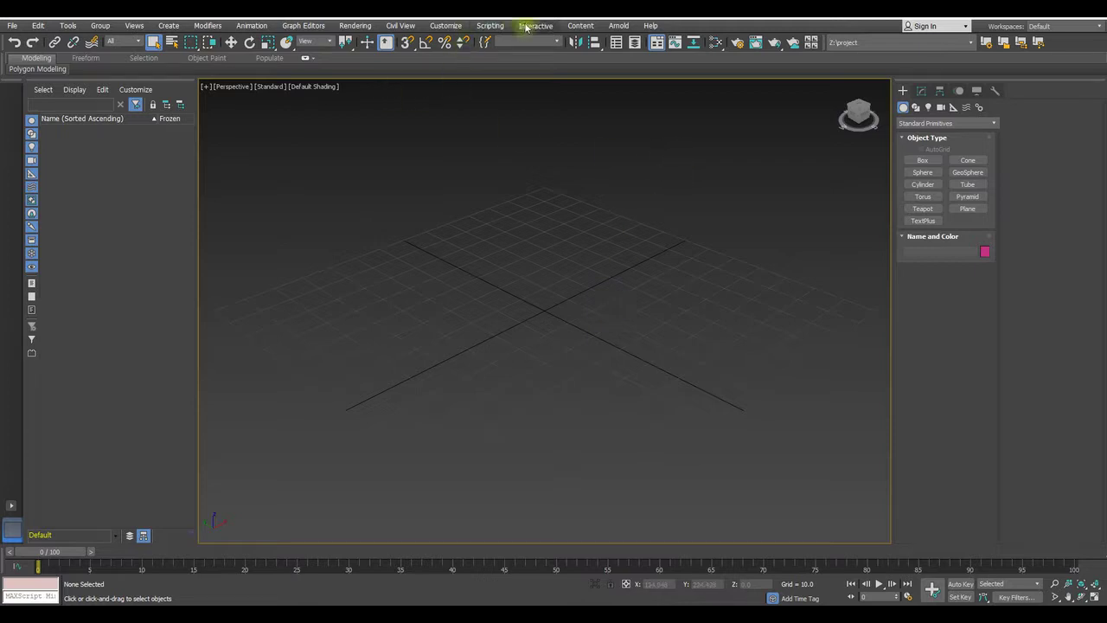
# Open the Welcome Screen and switch its language to Korean (한국어).
pyautogui.click(653, 26)
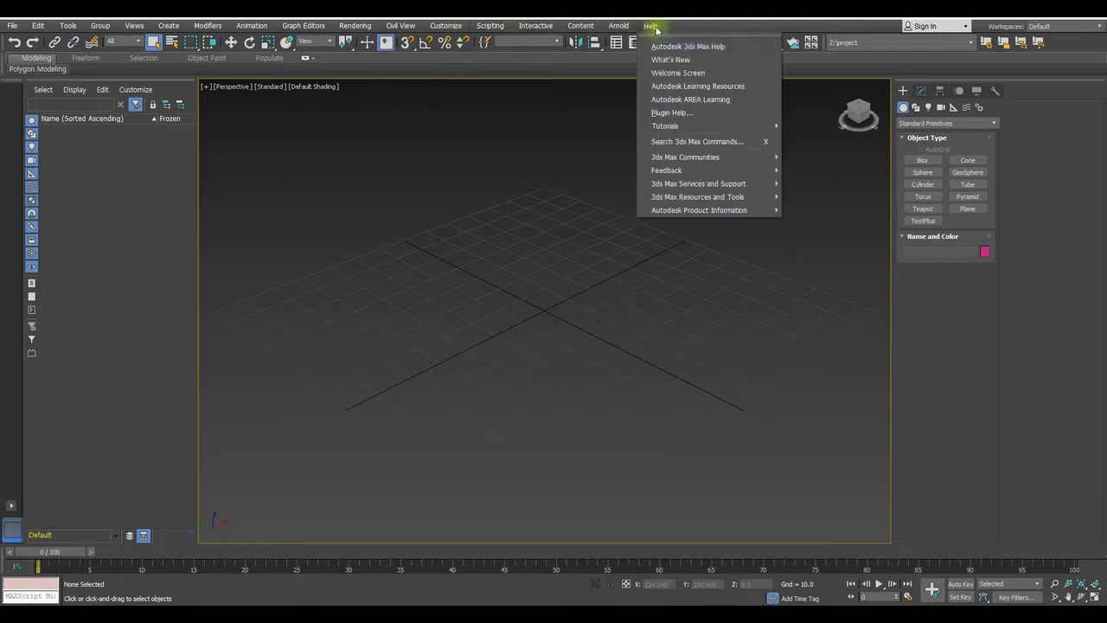
pyautogui.click(675, 72)
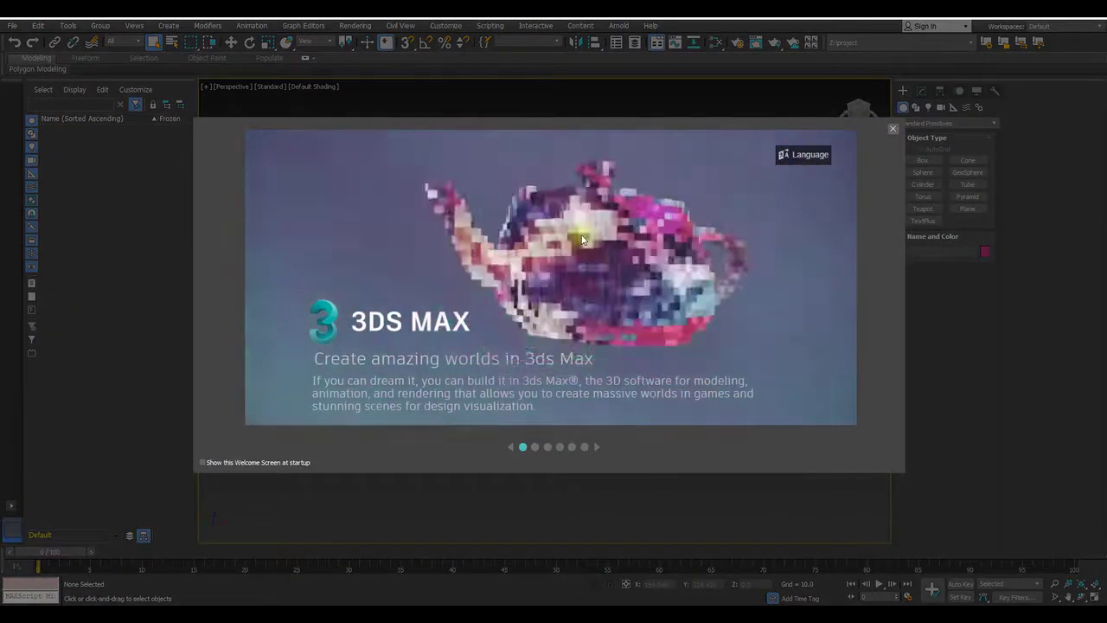
pyautogui.click(803, 154)
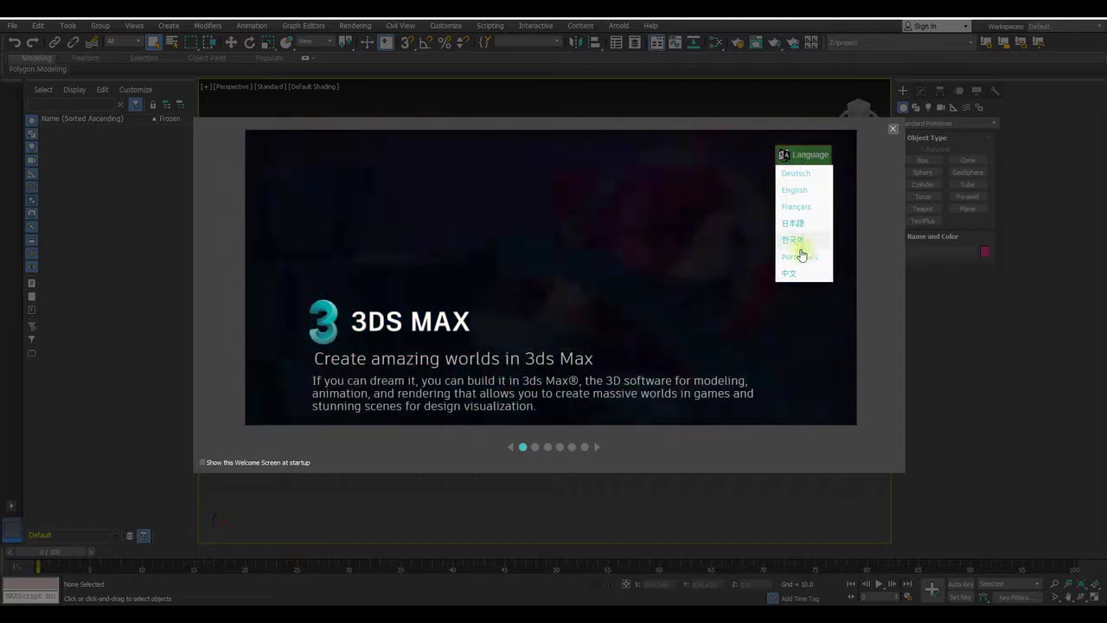
pyautogui.click(799, 241)
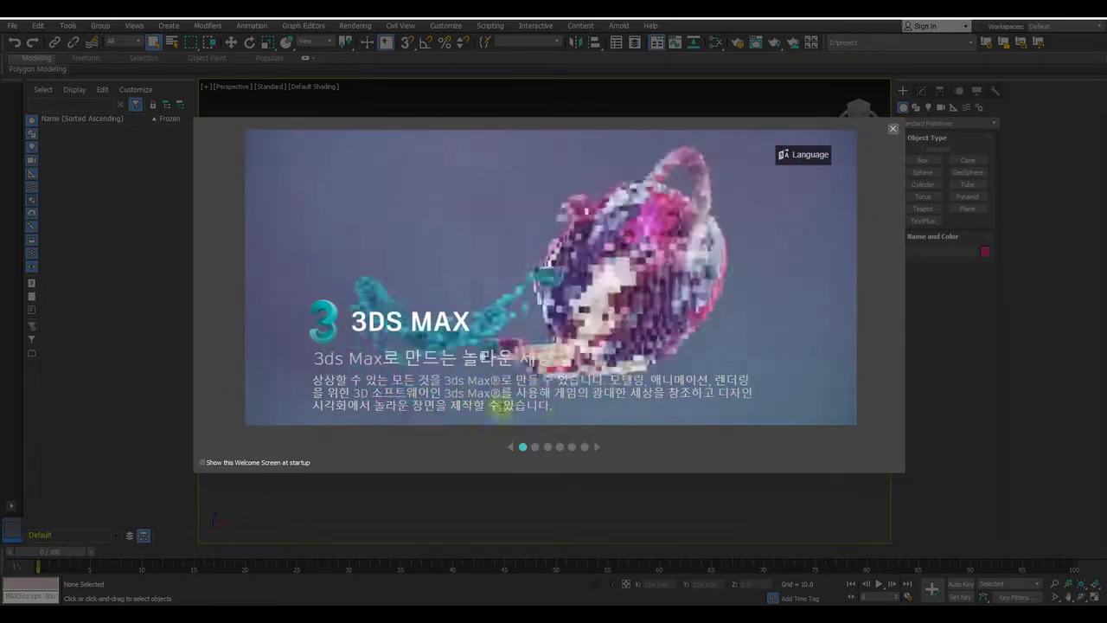
# View the Korean Welcome Screen slides on the interface layout and viewport navigation.
pyautogui.click(817, 159)
pyautogui.click(535, 446)
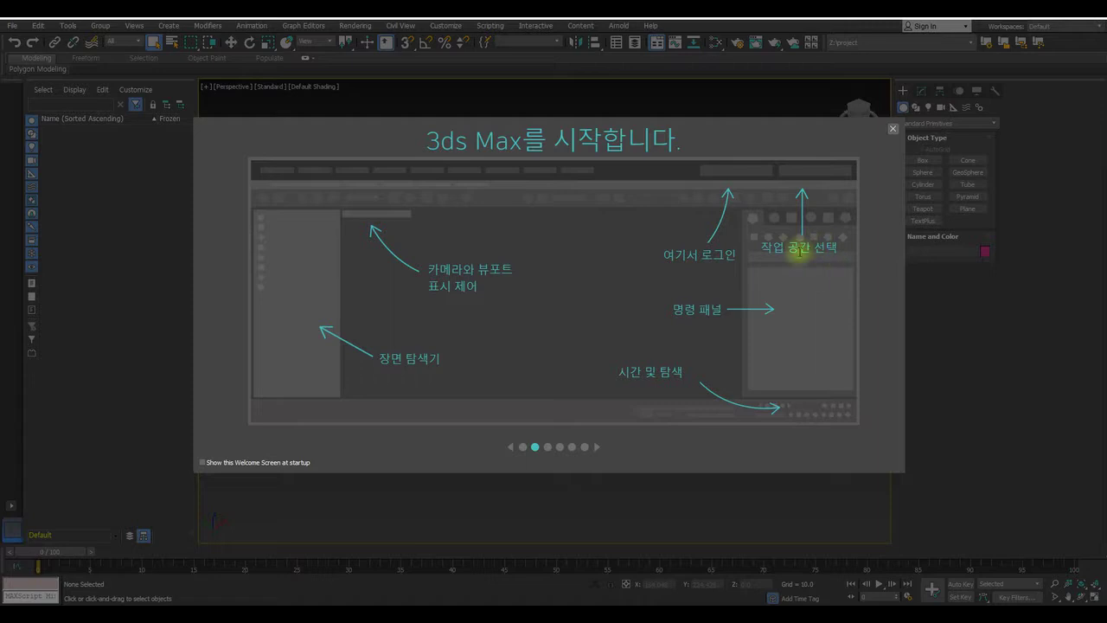
pyautogui.press('Right')
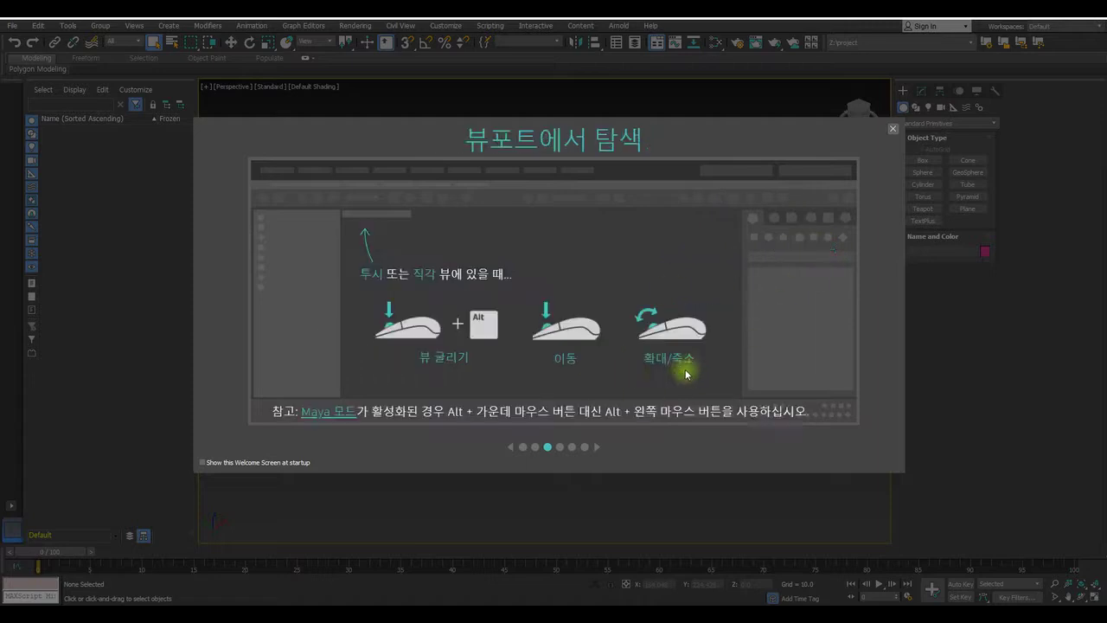
# Return to the first Welcome Screen slide, set its language to English and close the screen.
pyautogui.click(523, 447)
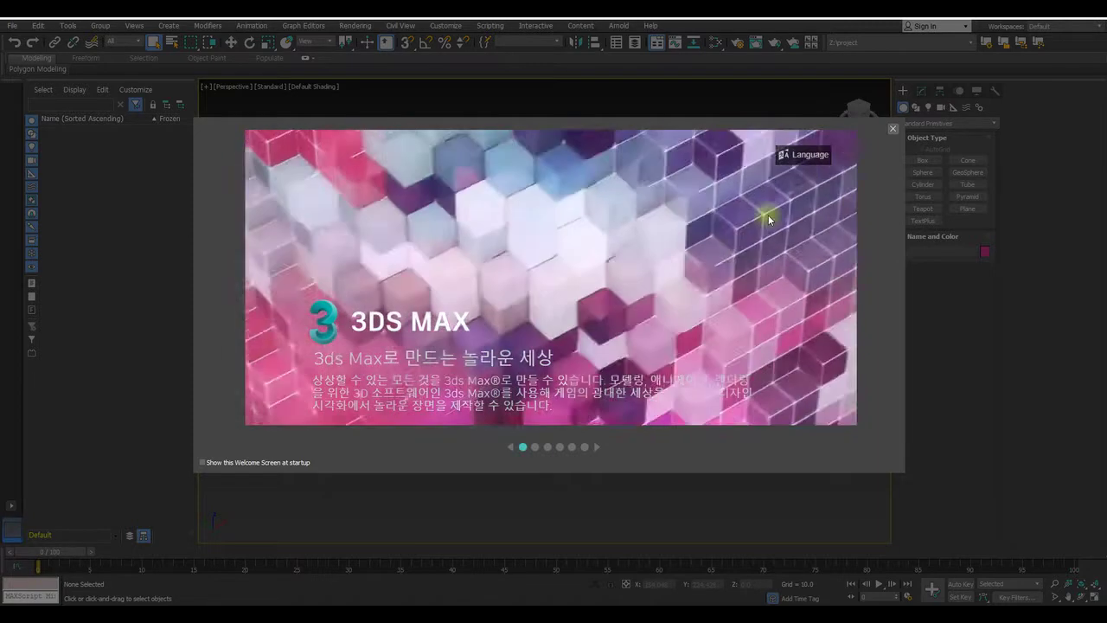
pyautogui.click(803, 156)
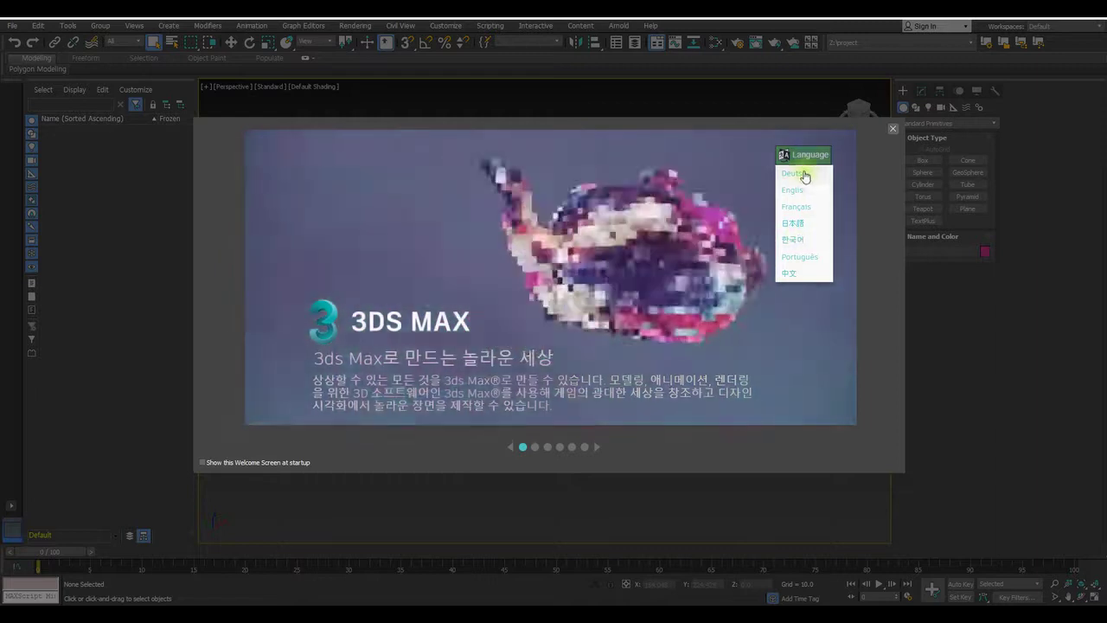
pyautogui.click(794, 189)
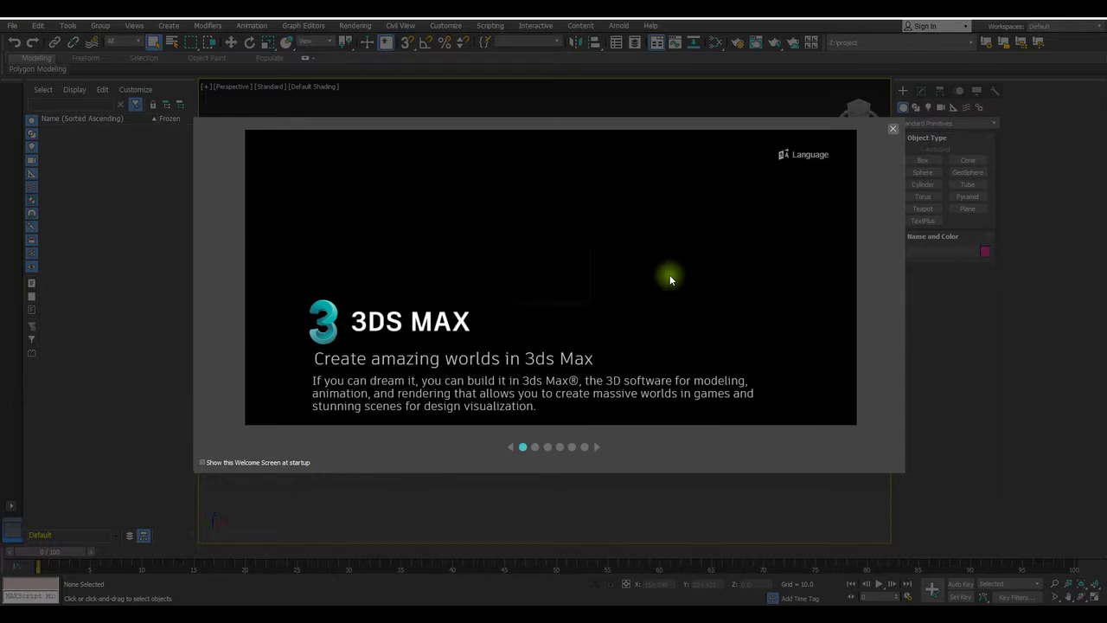
pyautogui.click(892, 128)
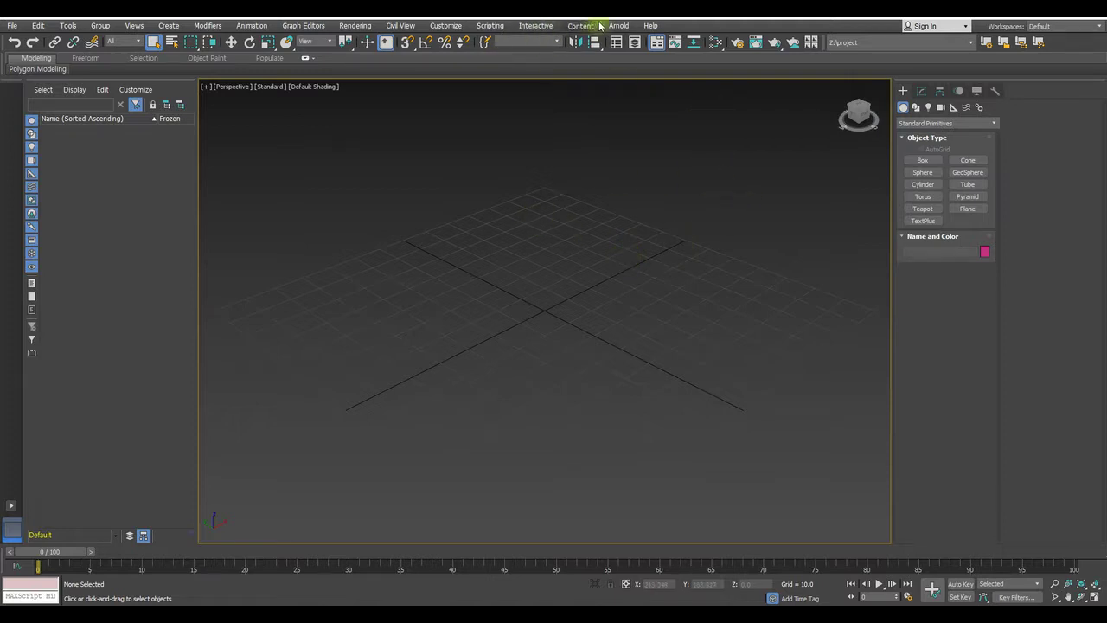
# Open the What's New information from the 3ds Max help resources.
pyautogui.click(652, 26)
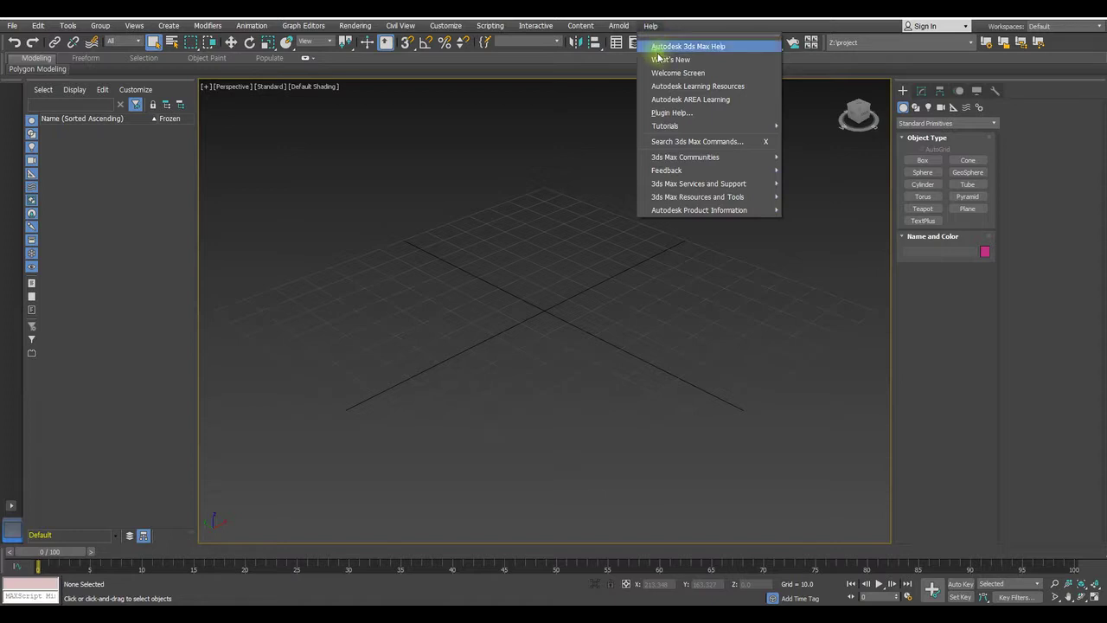
pyautogui.click(663, 61)
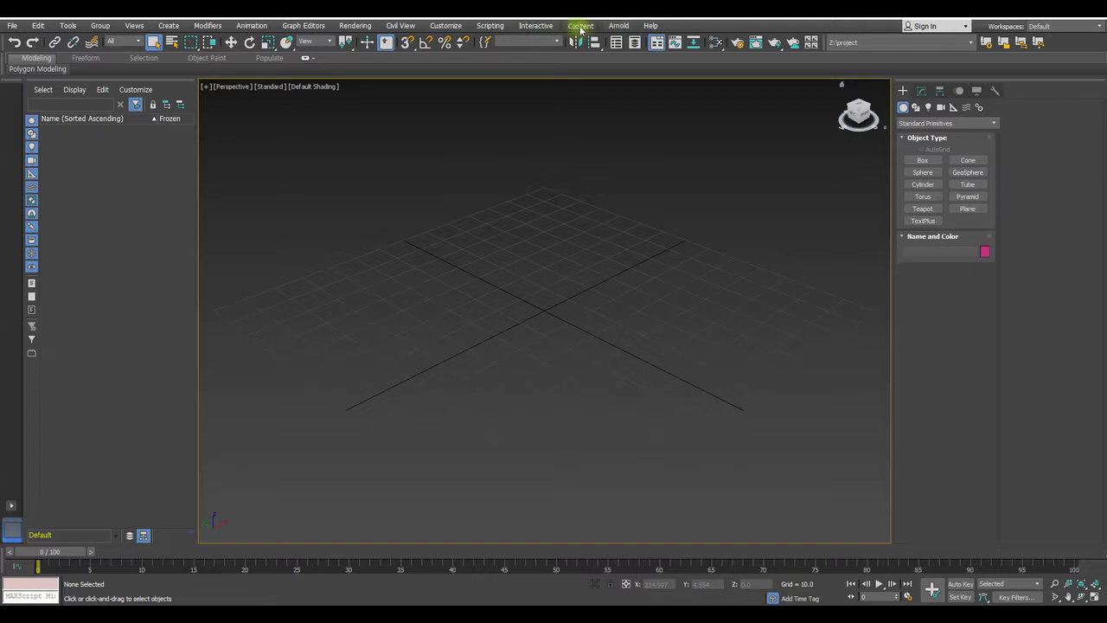
# Reopen the Welcome Screen, review its slides from the interface overview through Next Steps, and close it.
pyautogui.click(657, 26)
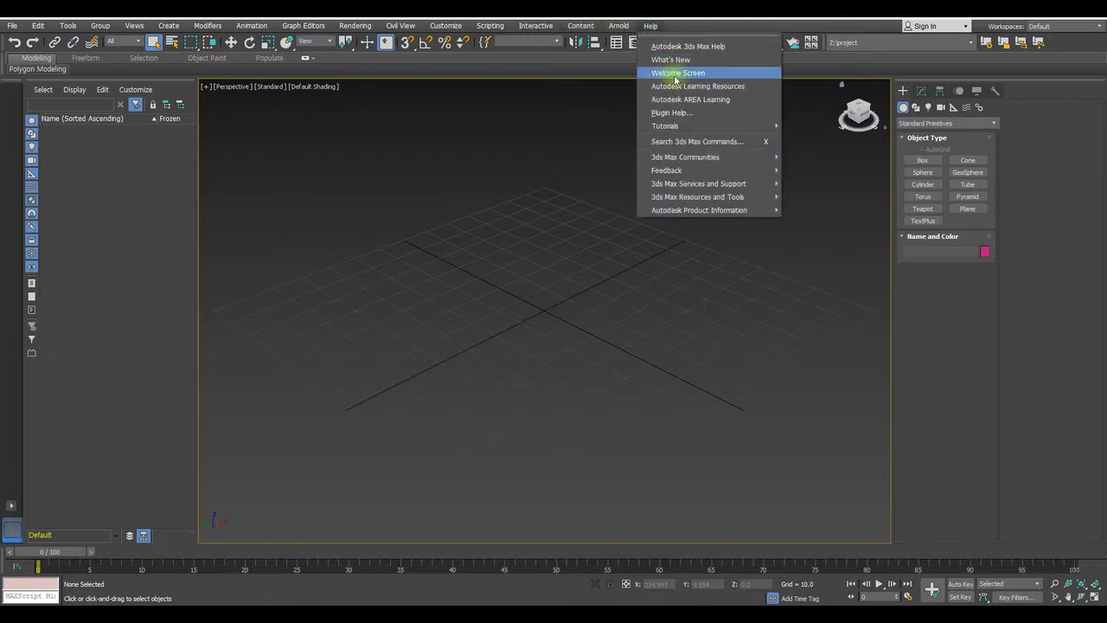
pyautogui.click(673, 72)
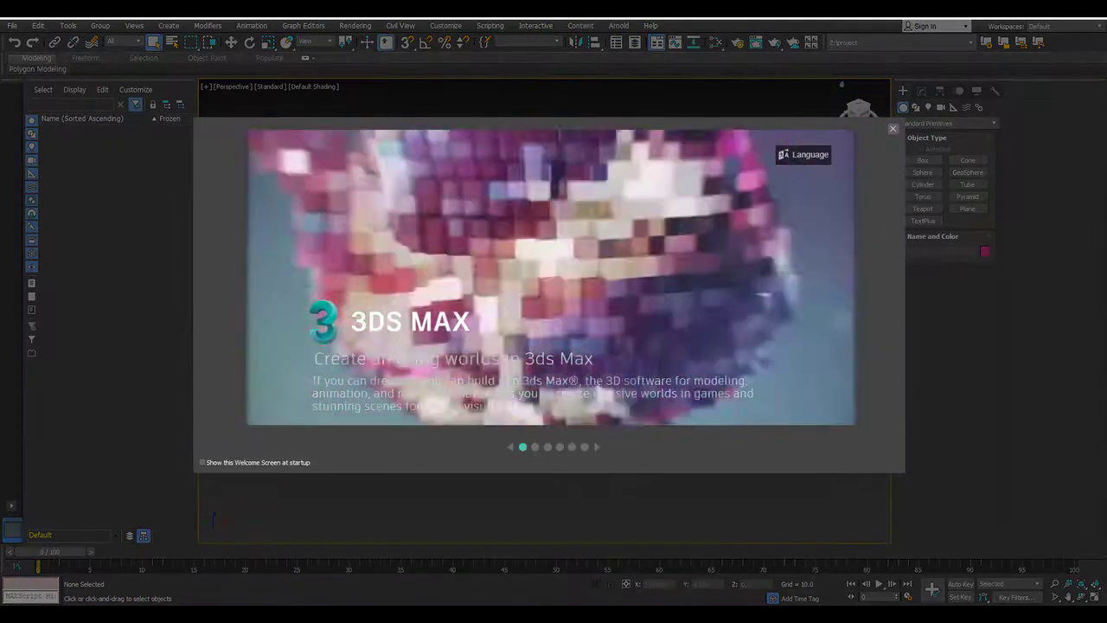
pyautogui.click(535, 446)
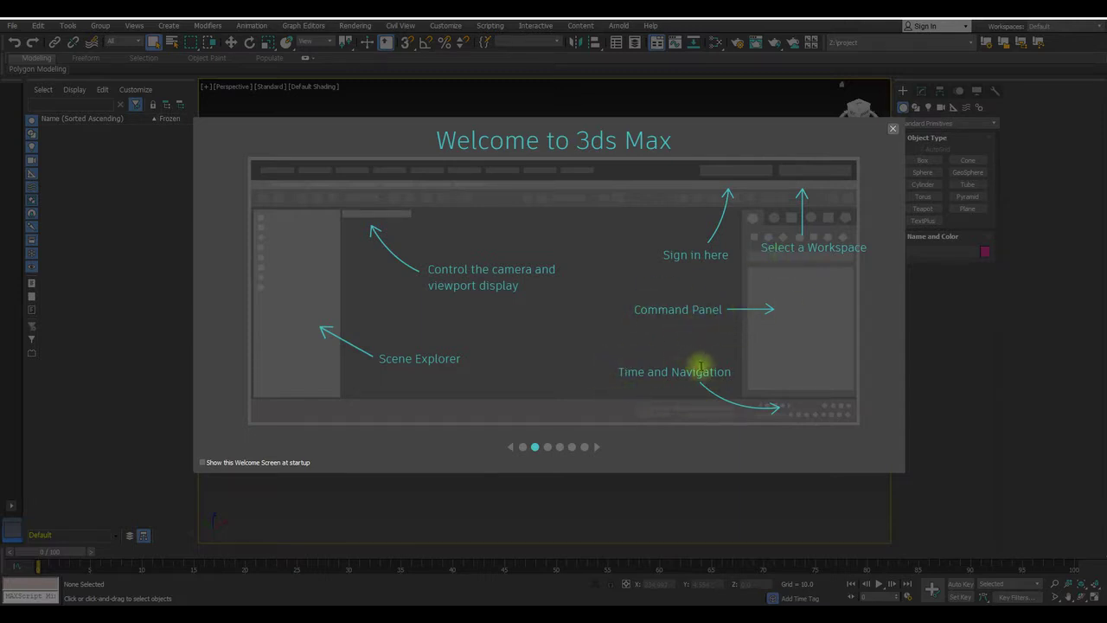
pyautogui.click(545, 448)
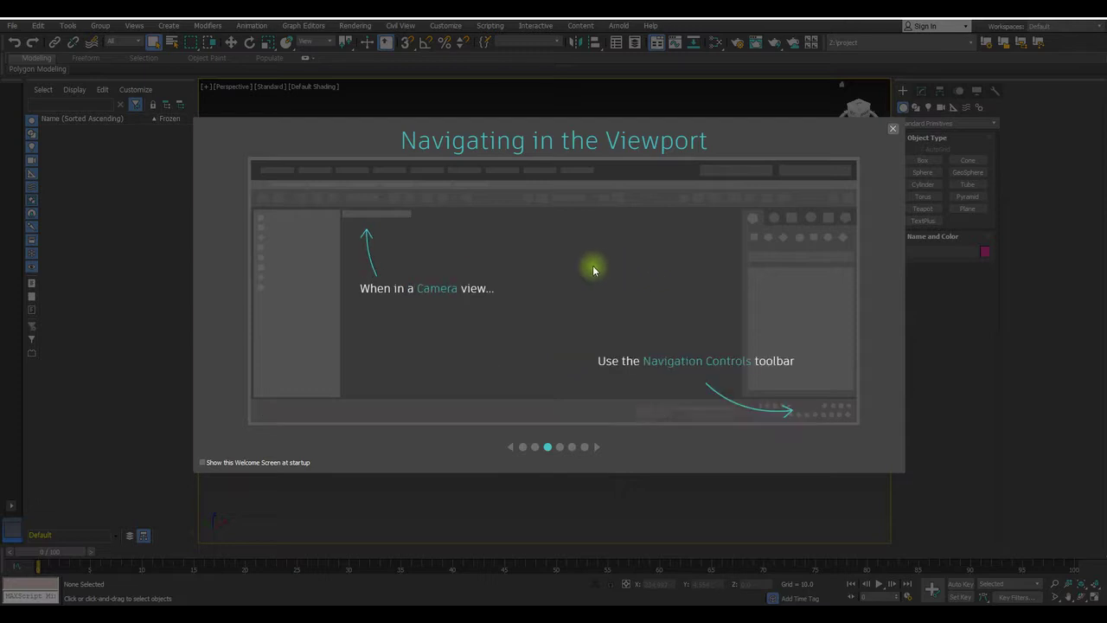
pyautogui.click(536, 447)
pyautogui.click(548, 447)
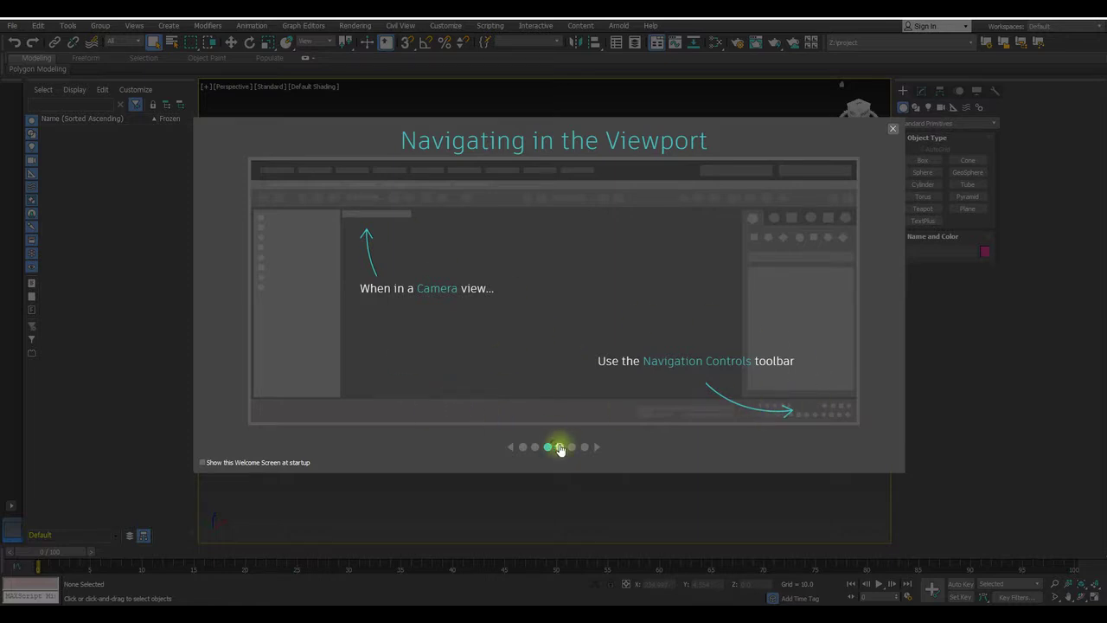
pyautogui.click(558, 447)
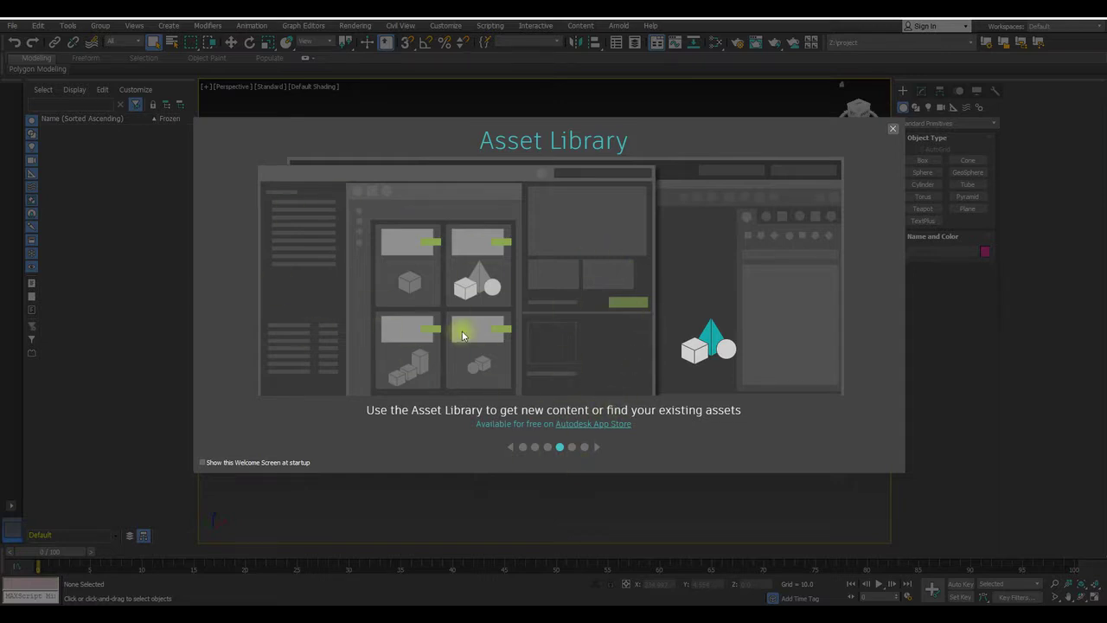
pyautogui.click(572, 446)
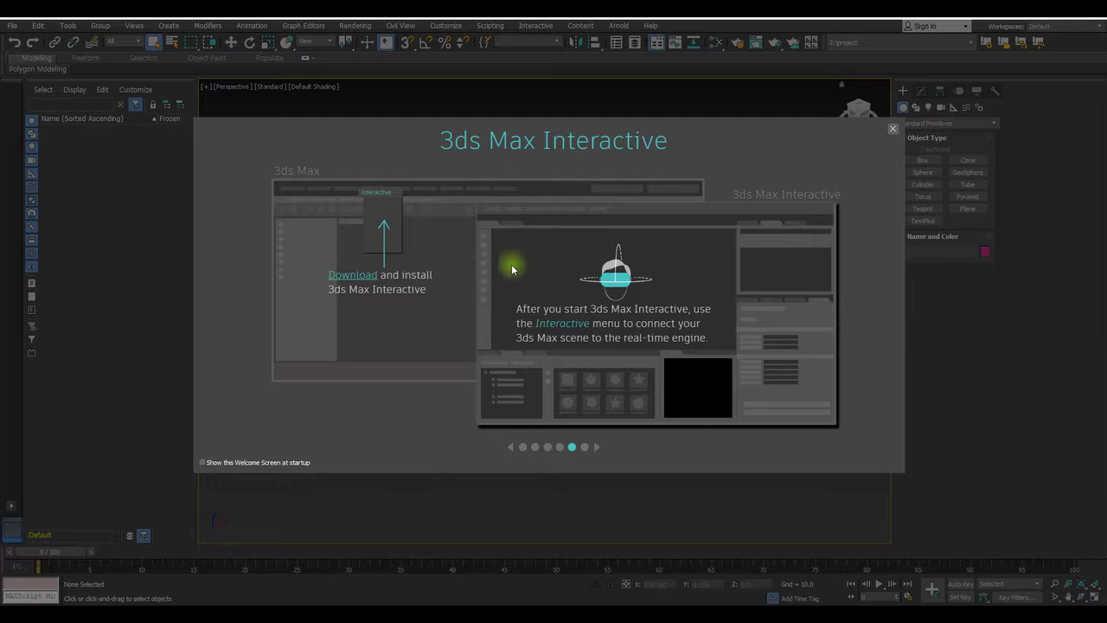
pyautogui.click(585, 447)
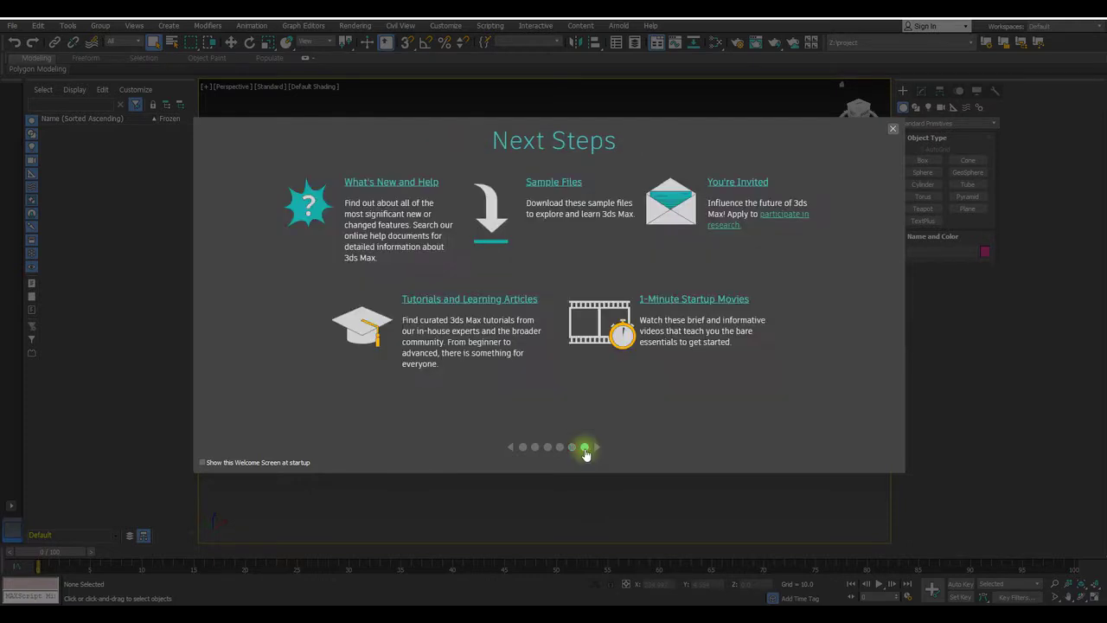
pyautogui.click(572, 447)
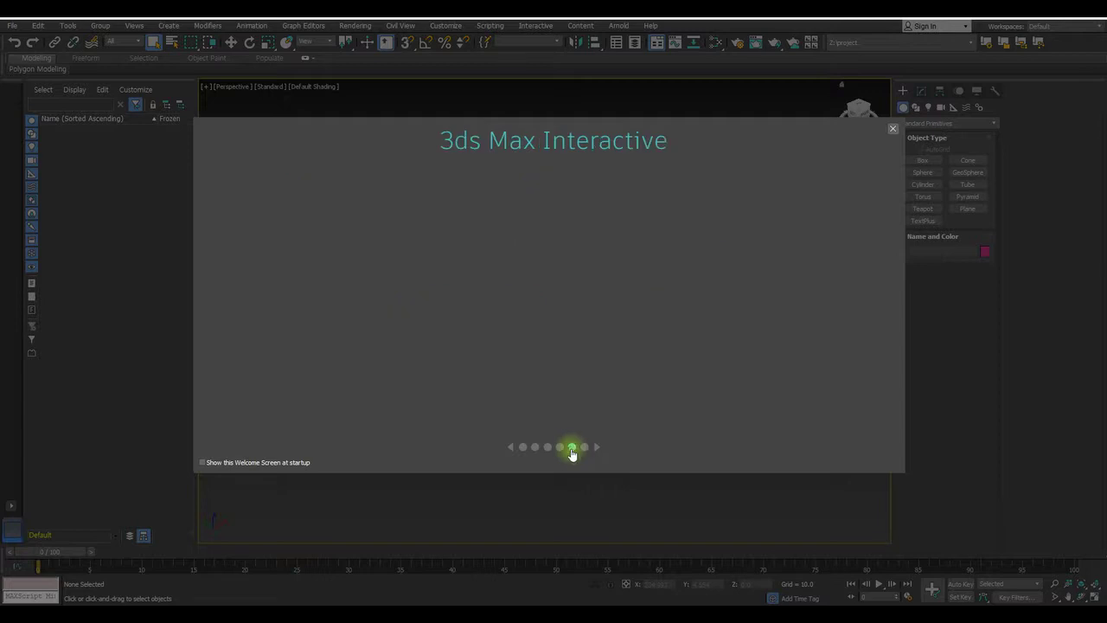
pyautogui.click(894, 129)
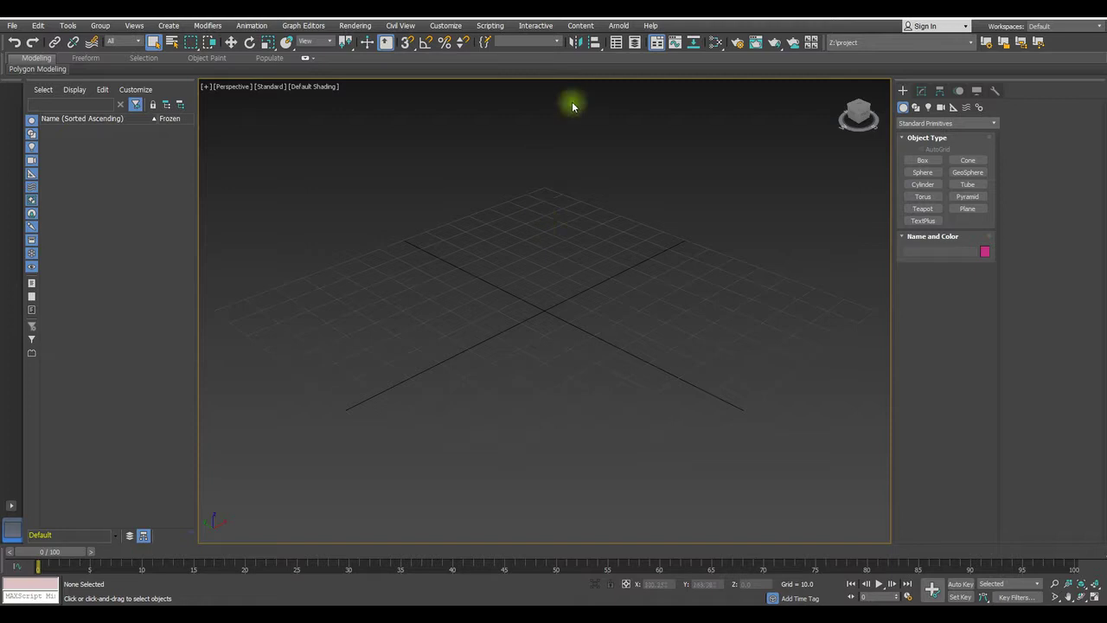
# Look at the option for getting 3ds Max Interactive.
pyautogui.click(537, 28)
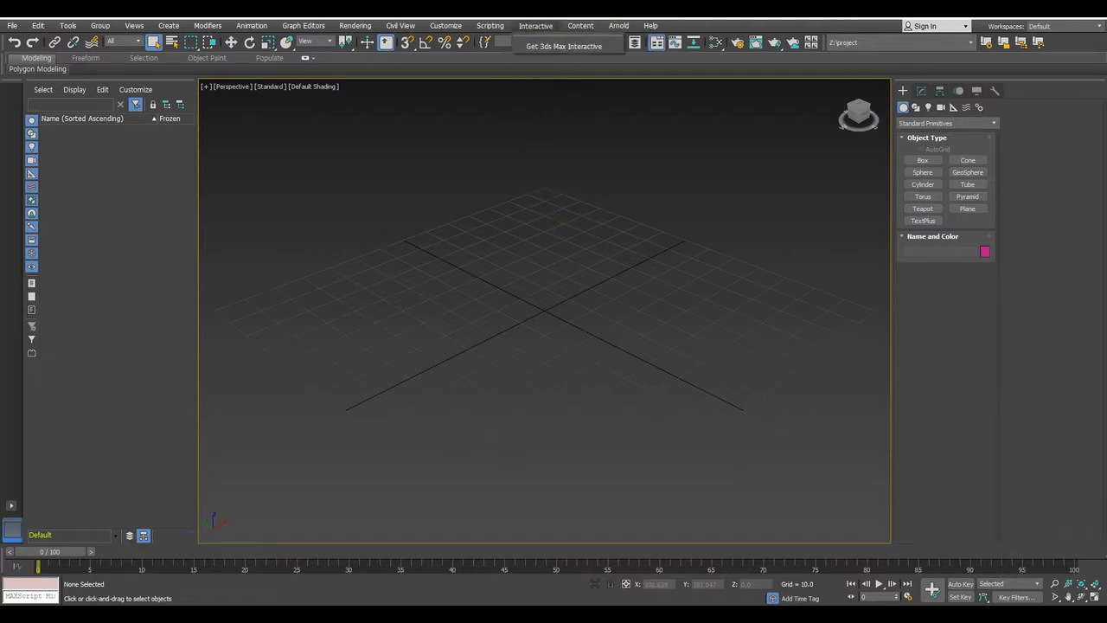
pyautogui.click(550, 46)
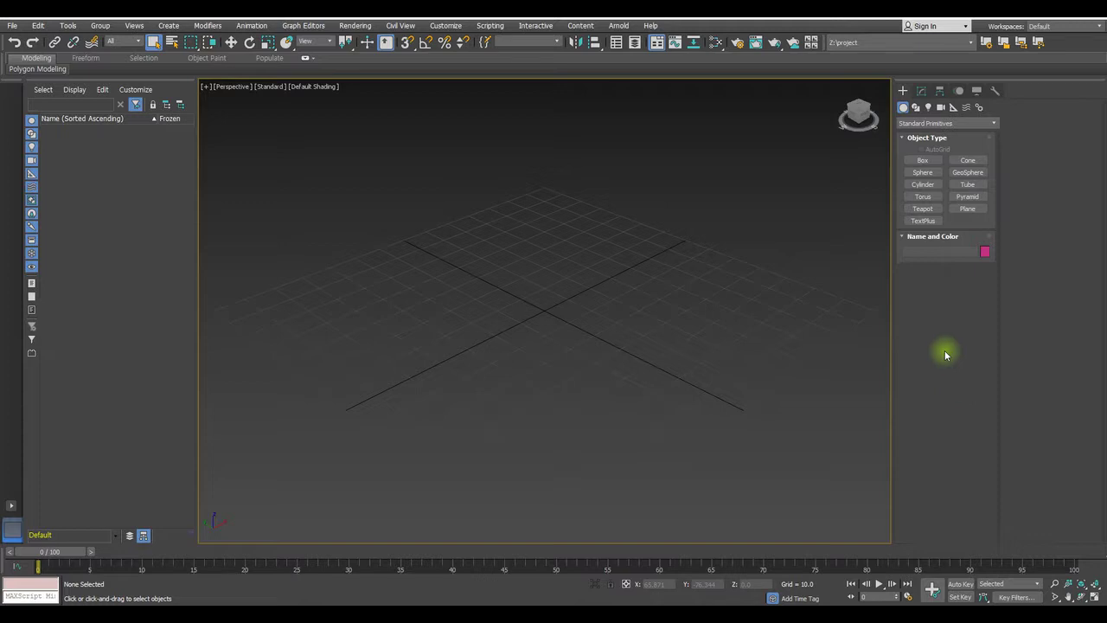
pyautogui.click(921, 90)
pyautogui.click(902, 90)
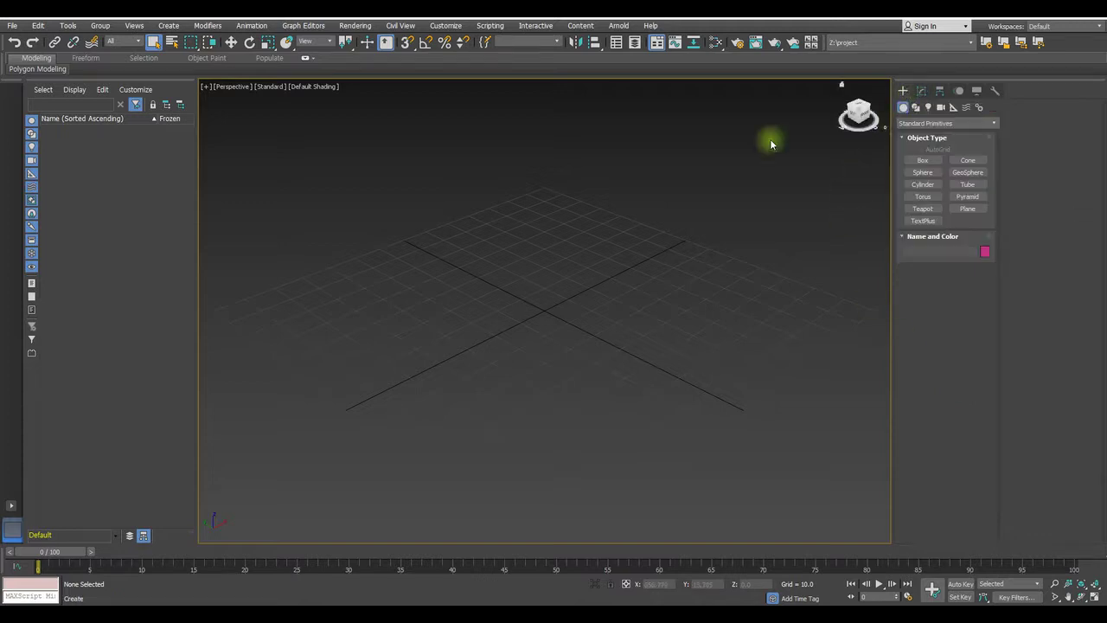
# Open the Preference Settings at the General options and select the Scene Undo Levels value.
pyautogui.click(440, 27)
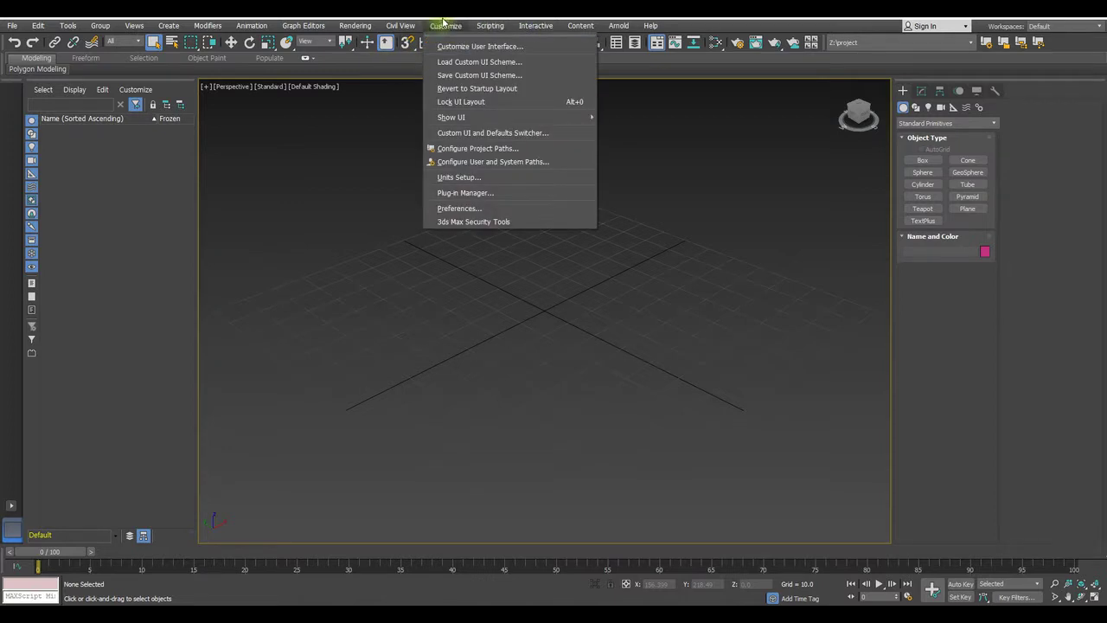
pyautogui.click(460, 210)
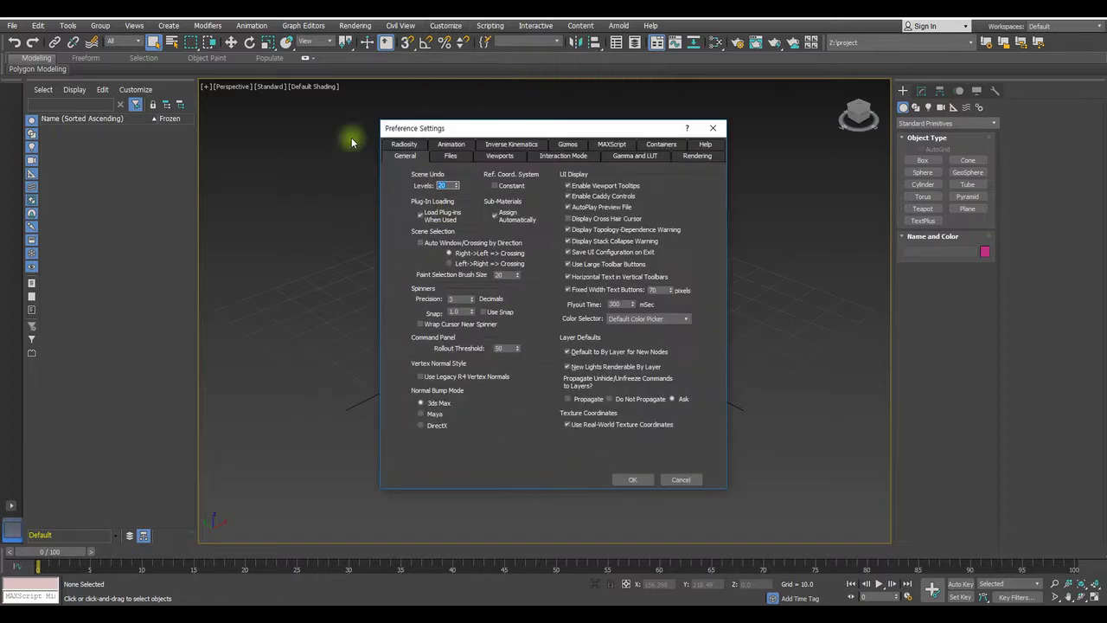
pyautogui.moveTo(442, 128); pyautogui.dragTo(470, 132)
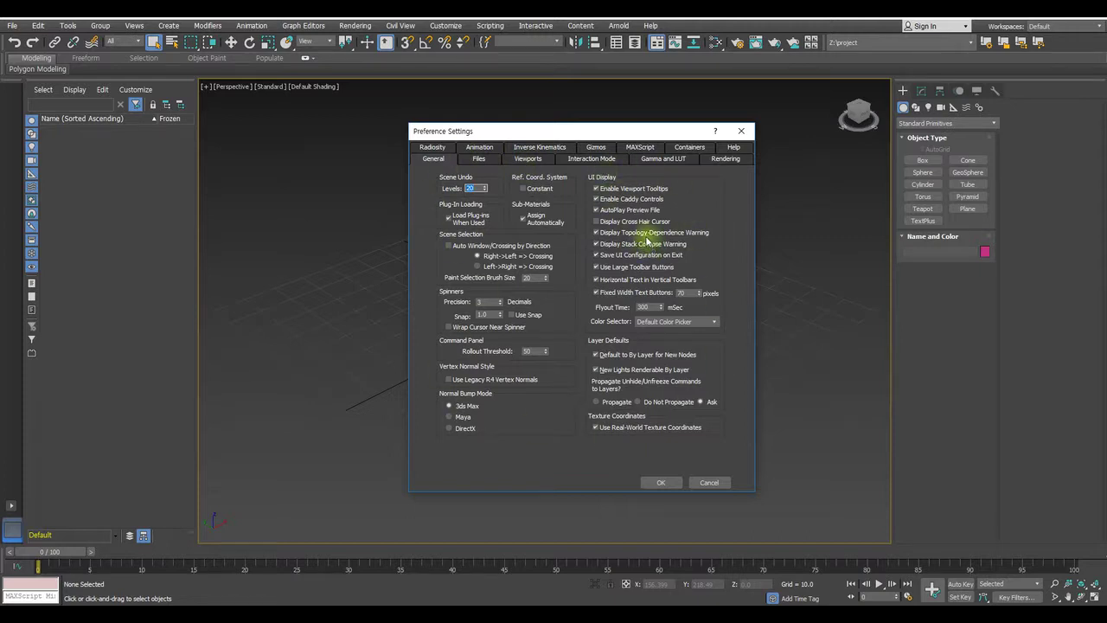
pyautogui.moveTo(538, 131); pyautogui.dragTo(514, 122)
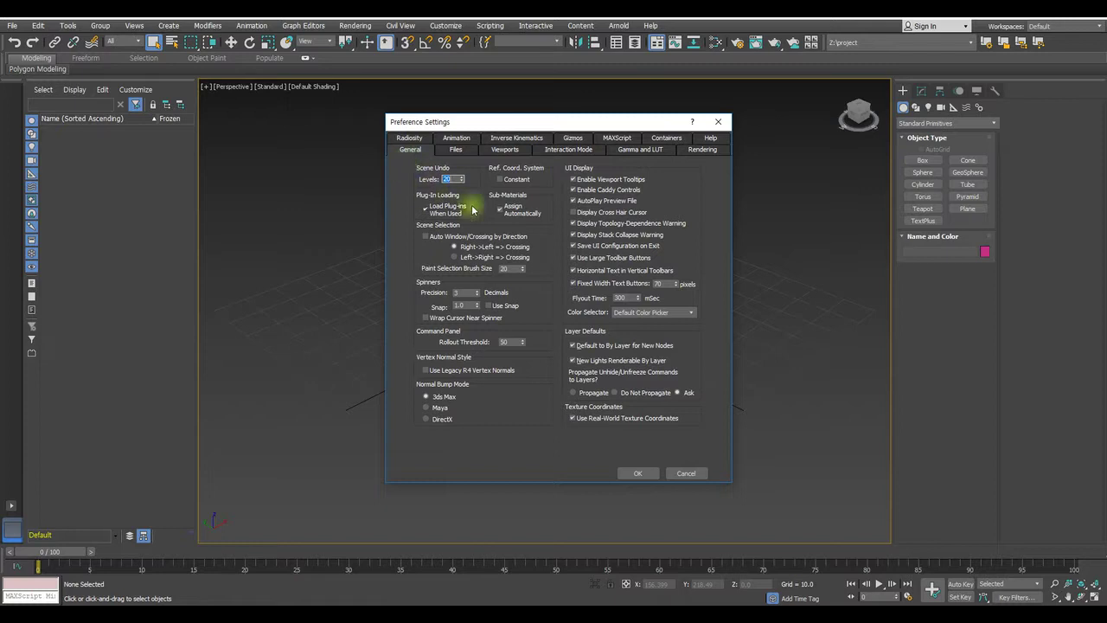
pyautogui.moveTo(448, 178); pyautogui.dragTo(416, 179)
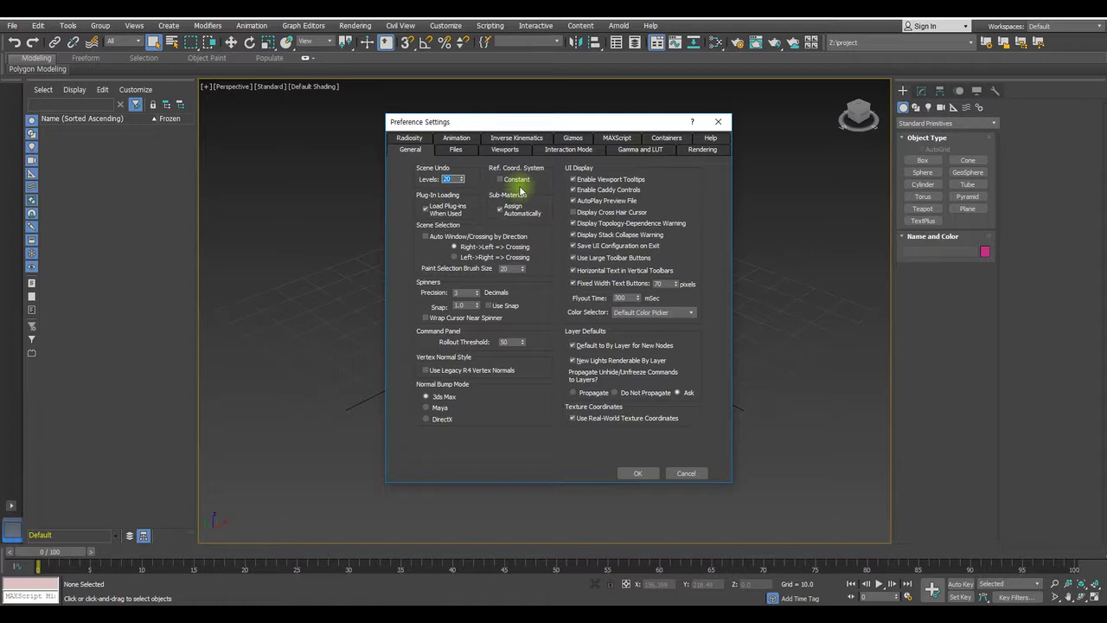
# Review the General preference options and close the Preference Settings without applying changes.
pyautogui.moveTo(452, 122); pyautogui.dragTo(498, 123)
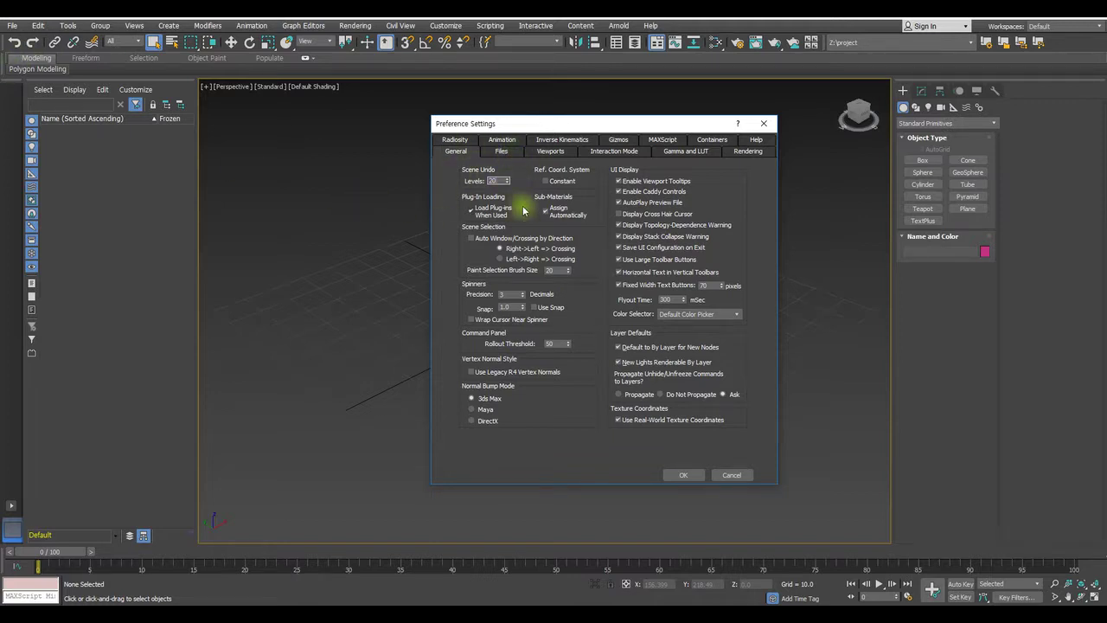
pyautogui.moveTo(541, 126); pyautogui.dragTo(474, 138)
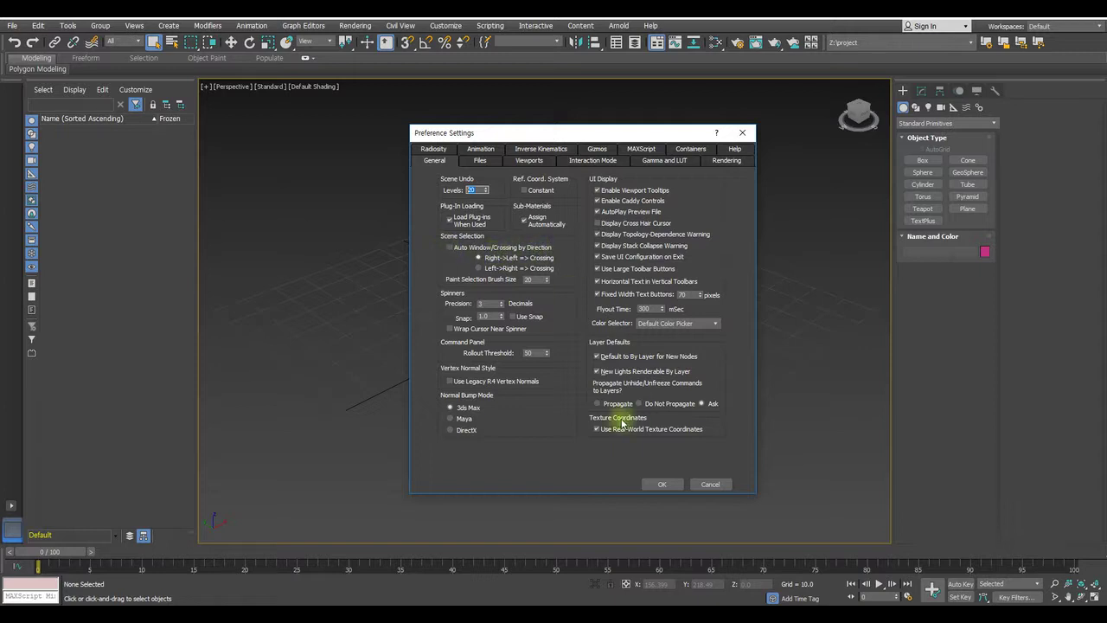
pyautogui.click(717, 487)
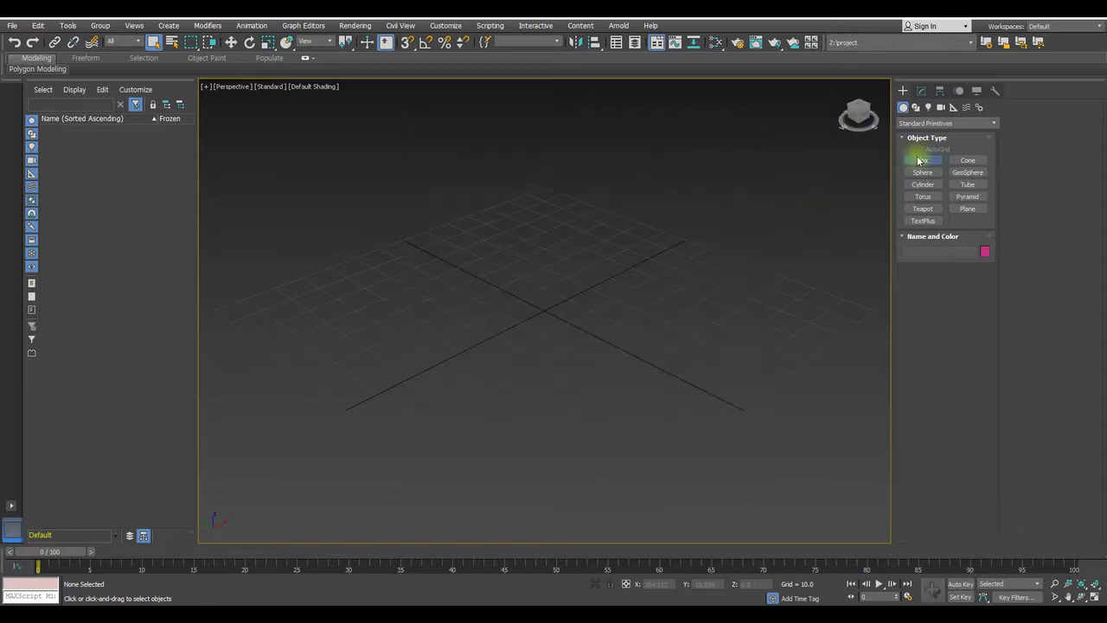
# Create a box about 42 long, 23 wide and 29 high near the grid centre, and end box creation.
pyautogui.click(923, 160)
pyautogui.moveTo(510, 299); pyautogui.dragTo(548, 388)
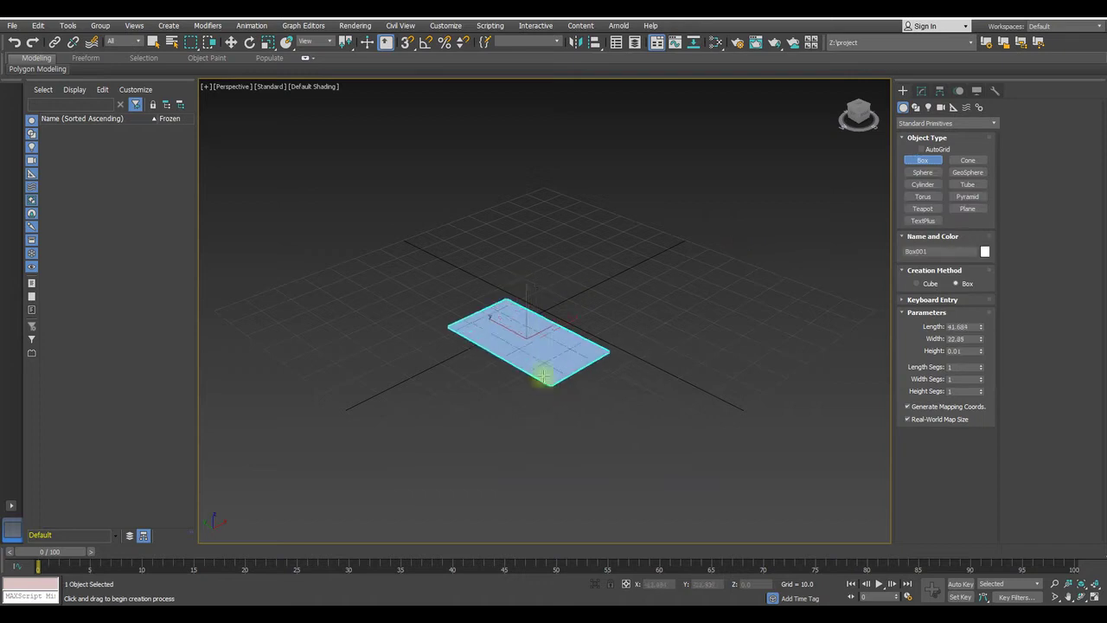
pyautogui.click(511, 292)
pyautogui.rightClick(685, 275)
# Try selecting the box directly on its faces and deselect it each time in empty viewport space.
pyautogui.moveTo(430, 346); pyautogui.dragTo(367, 206)
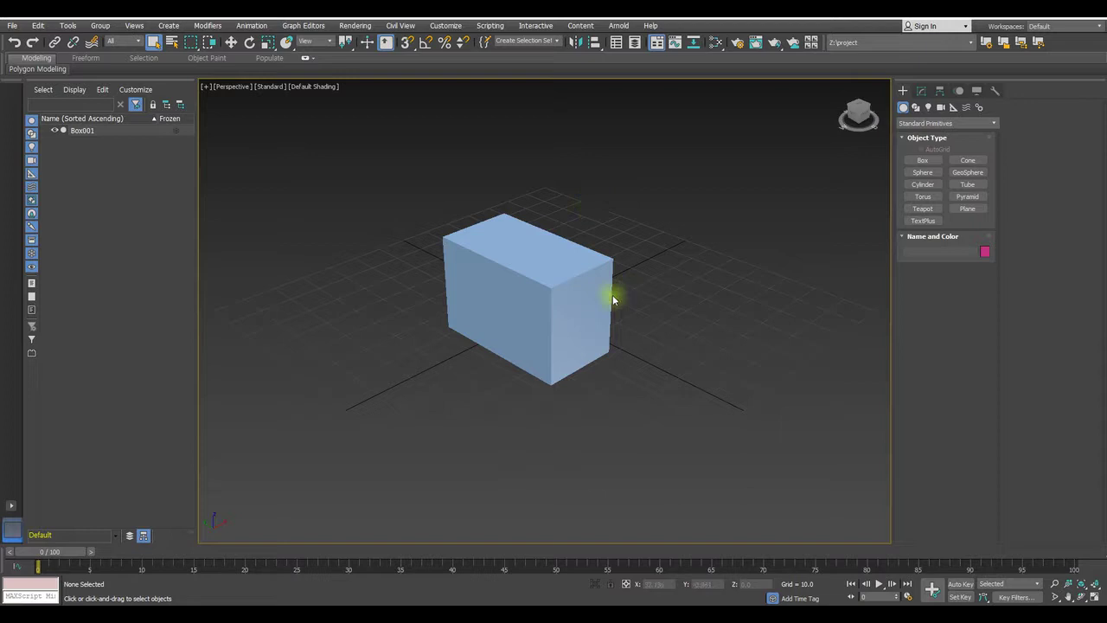
pyautogui.click(543, 296)
pyautogui.click(801, 338)
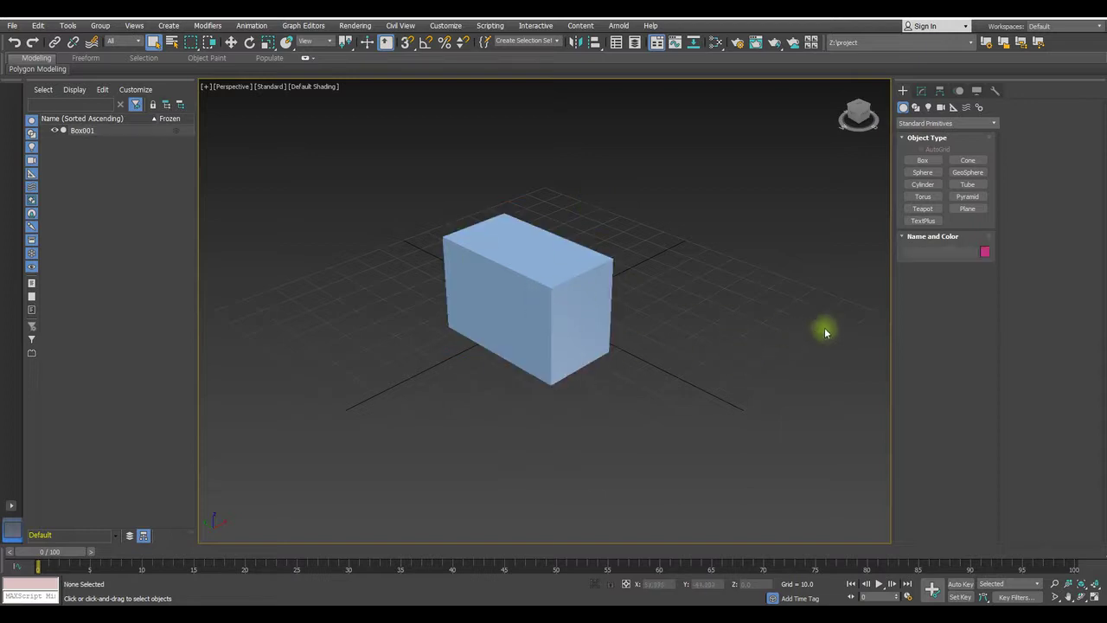
pyautogui.click(559, 261)
pyautogui.click(801, 305)
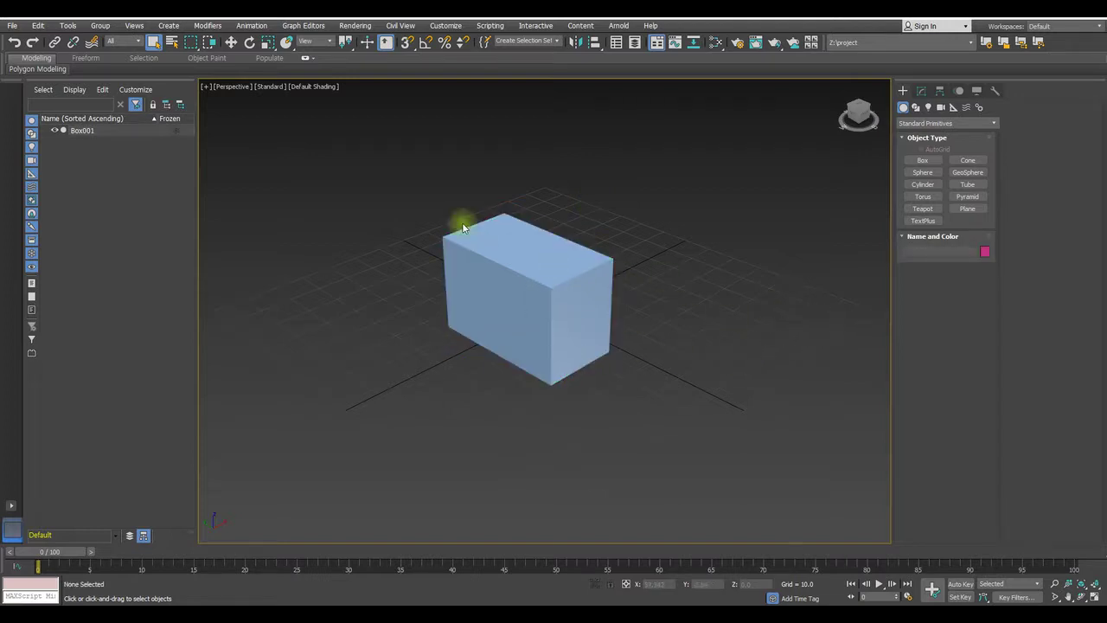
# Test region selection by partly overlapping the box's upper-left and lower-right corners, and clear the selection.
pyautogui.moveTo(353, 205); pyautogui.dragTo(454, 260)
pyautogui.click(324, 291)
pyautogui.moveTo(354, 179); pyautogui.dragTo(452, 251)
pyautogui.moveTo(695, 387); pyautogui.dragTo(611, 342)
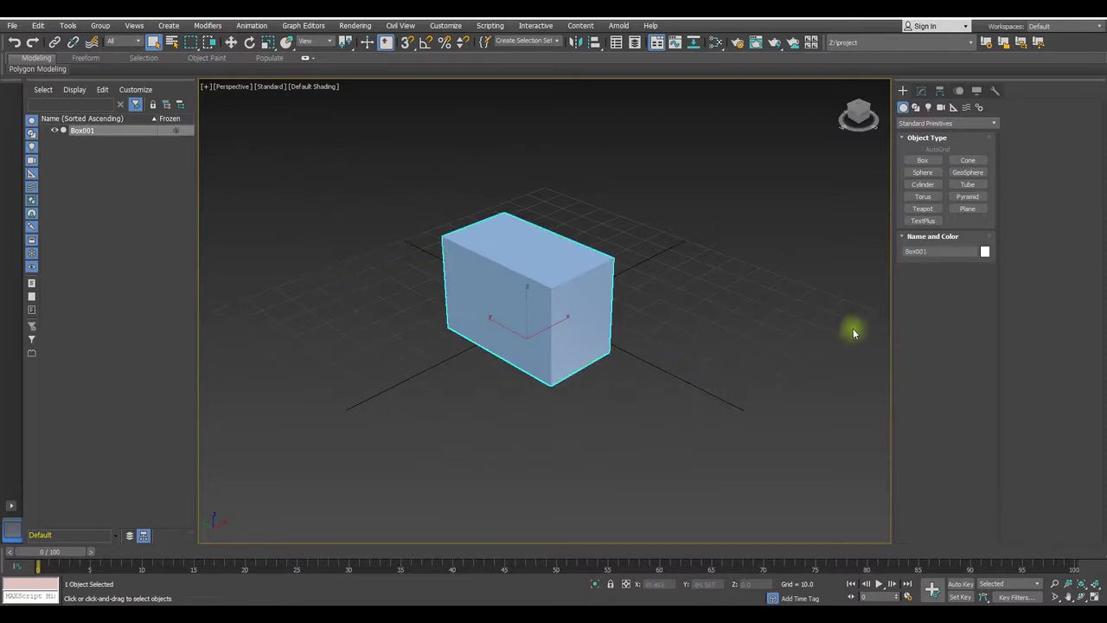
pyautogui.click(735, 240)
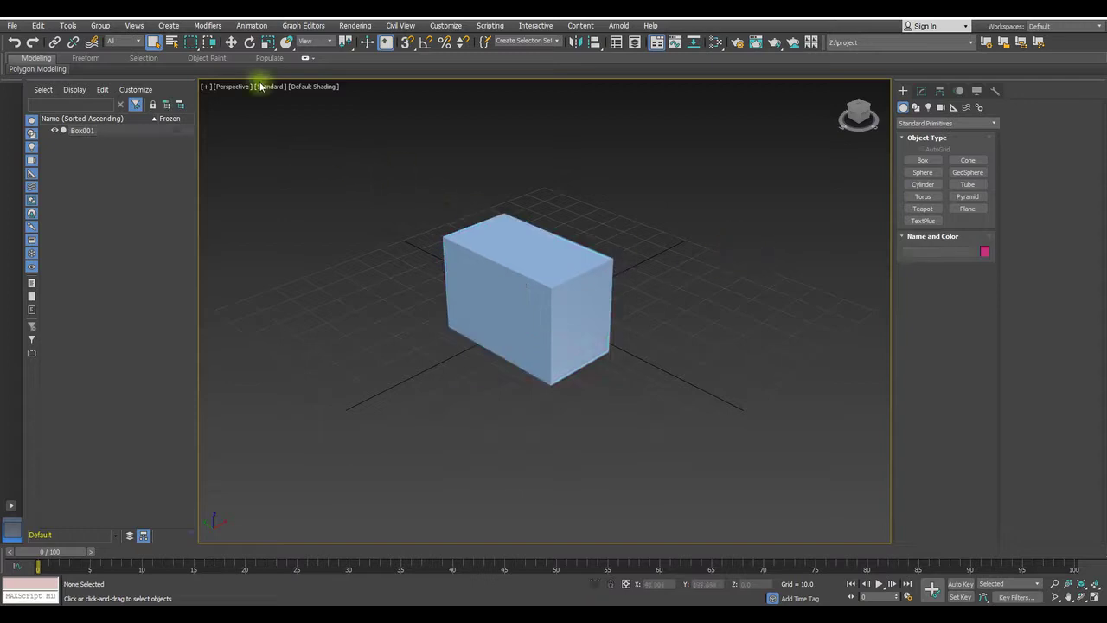
# Repeat the partial region selections from both directions, then enclose the whole box in a region and deselect it.
pyautogui.moveTo(330, 154); pyautogui.dragTo(459, 253)
pyautogui.moveTo(718, 389); pyautogui.dragTo(607, 345)
pyautogui.click(721, 247)
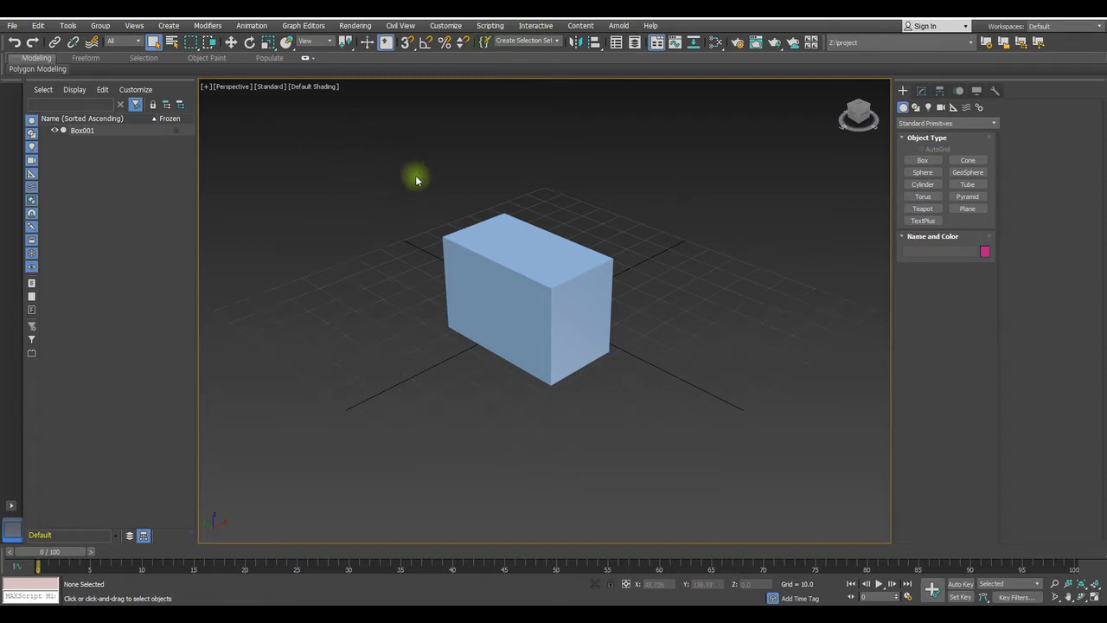
pyautogui.moveTo(352, 143); pyautogui.dragTo(693, 416)
pyautogui.click(395, 196)
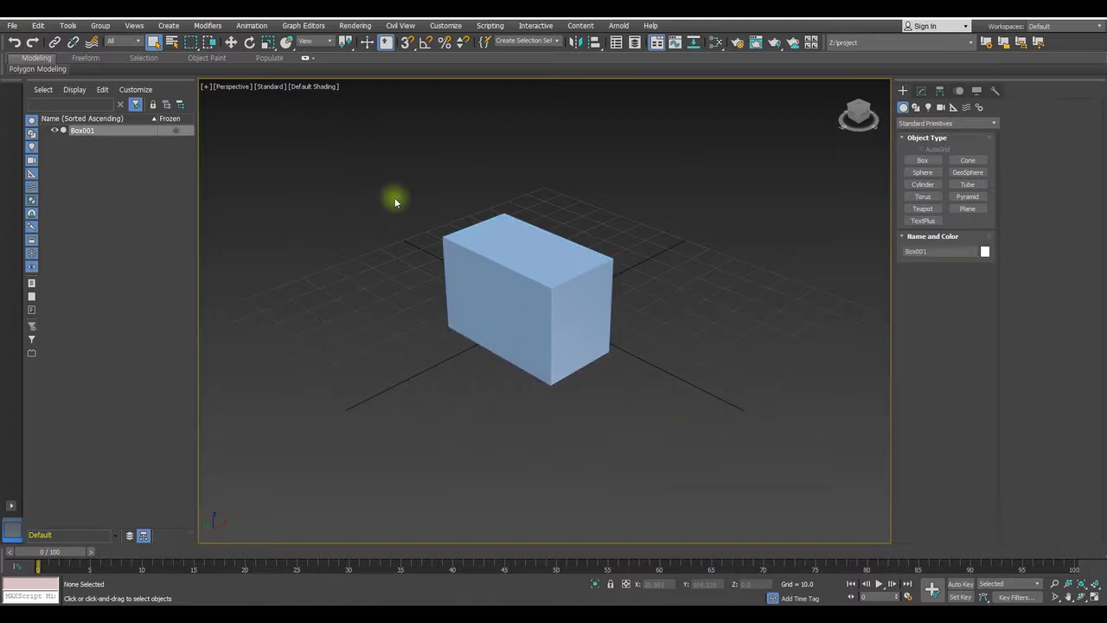
# Enable Auto Window/Crossing by Direction in the General preferences, keeping Right->Left => Crossing, and apply it.
pyautogui.click(445, 25)
pyautogui.click(459, 205)
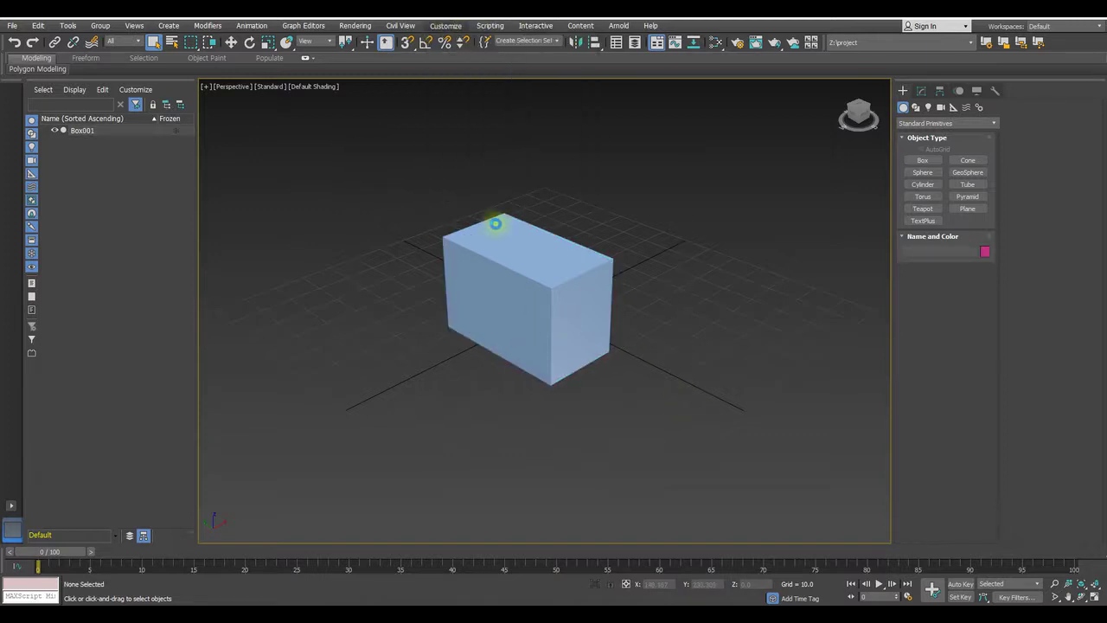
pyautogui.click(425, 244)
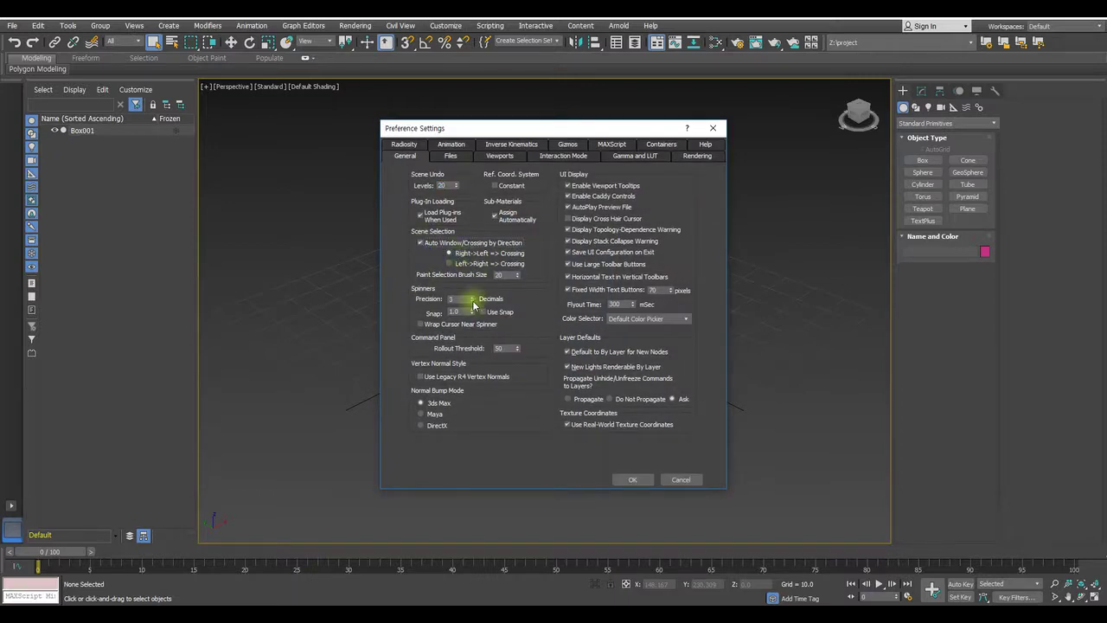
pyautogui.click(632, 479)
# Test left-to-right region selection, first partly overlapping the box and then enclosing it fully, and clear the selection.
pyautogui.moveTo(304, 185); pyautogui.dragTo(351, 214)
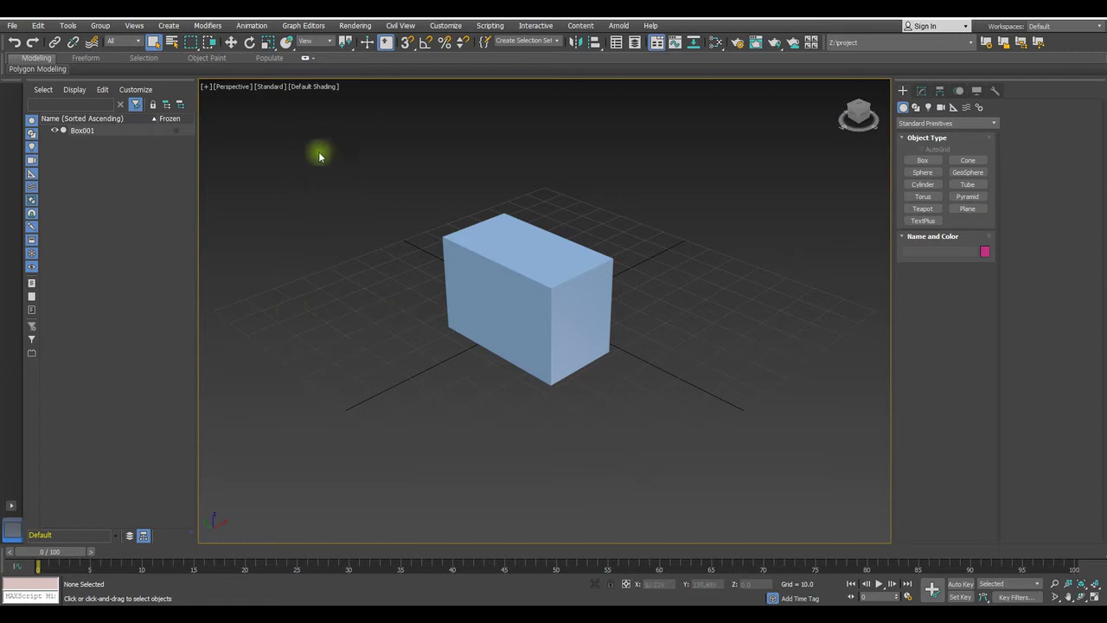
pyautogui.moveTo(313, 157); pyautogui.dragTo(496, 318)
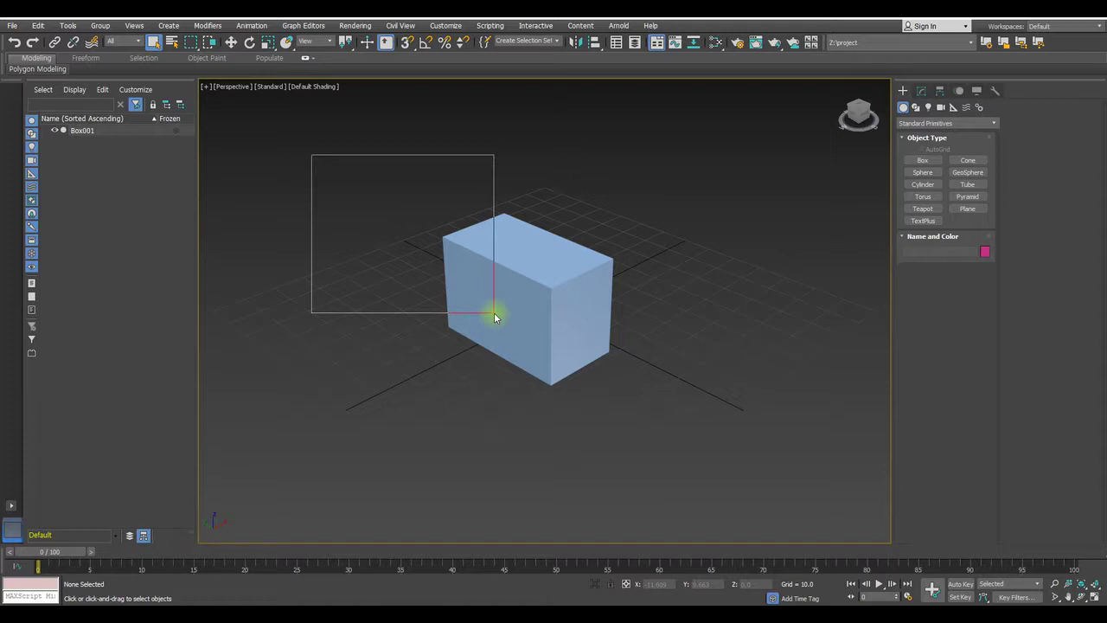
pyautogui.moveTo(495, 317)
pyautogui.mouseDown()
pyautogui.moveTo(480, 309)
pyautogui.moveTo(500, 311)
pyautogui.mouseUp()
pyautogui.moveTo(333, 150); pyautogui.dragTo(490, 318)
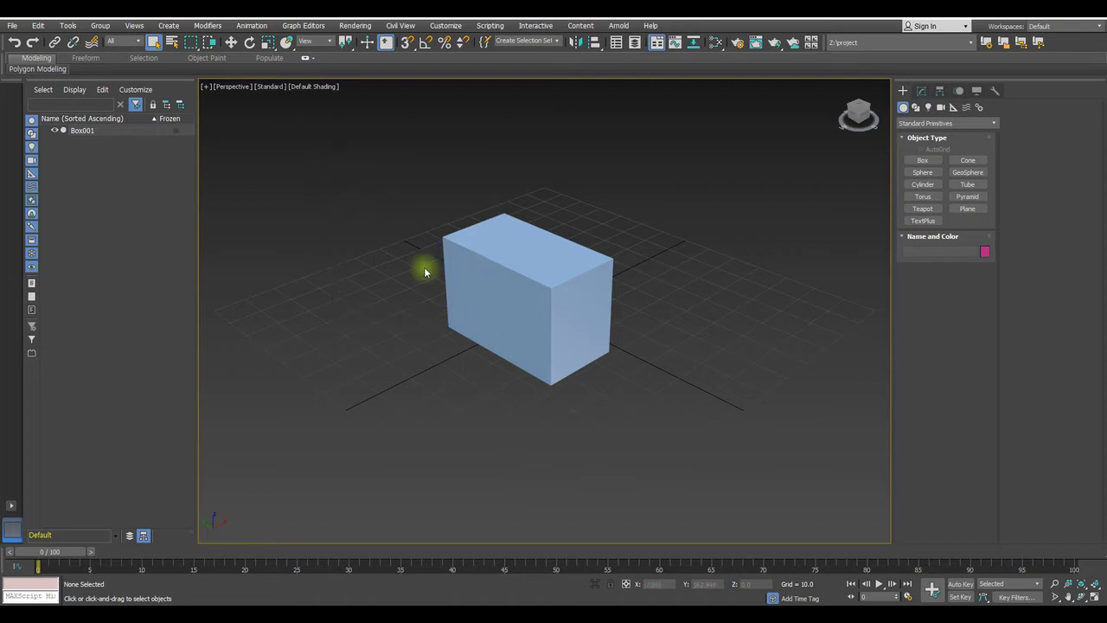
pyautogui.moveTo(335, 141); pyautogui.dragTo(685, 450)
pyautogui.click(725, 288)
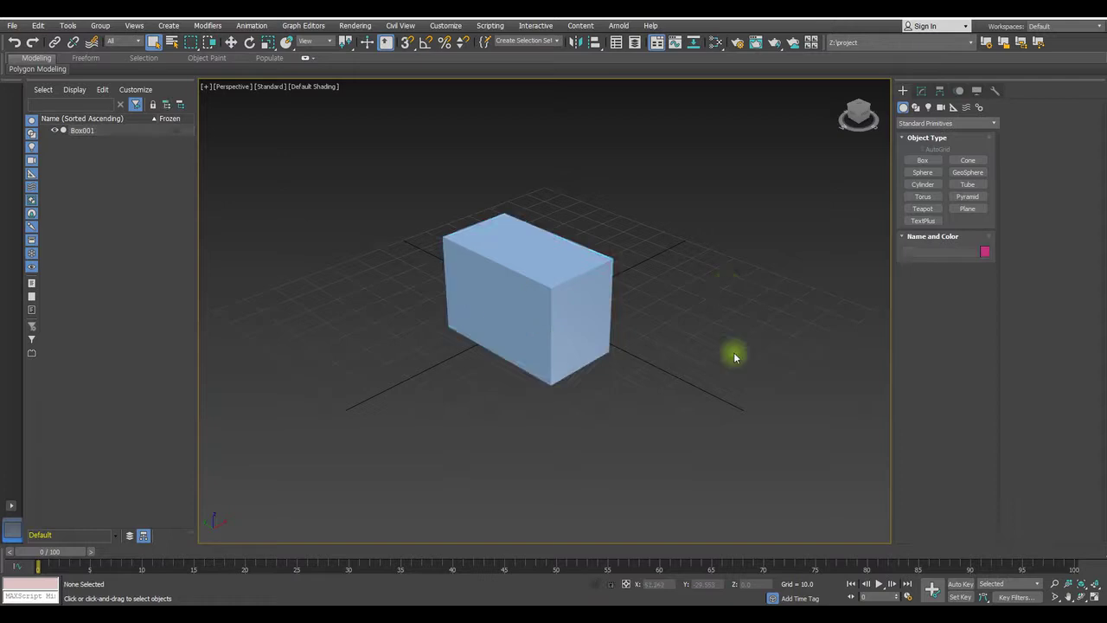
# Test right-to-left crossing selection by overlapping the box's lower-right corner and enclosing the box, and deselect it.
pyautogui.moveTo(824, 435); pyautogui.dragTo(611, 347)
pyautogui.moveTo(764, 444); pyautogui.dragTo(611, 346)
pyautogui.click(715, 377)
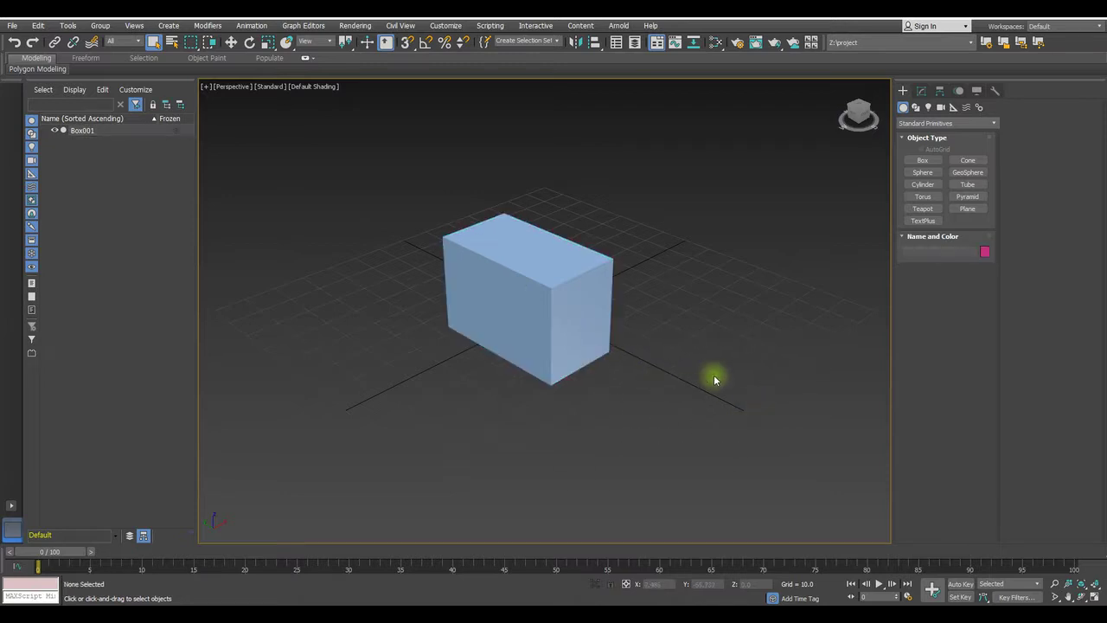
pyautogui.moveTo(758, 431); pyautogui.dragTo(412, 214)
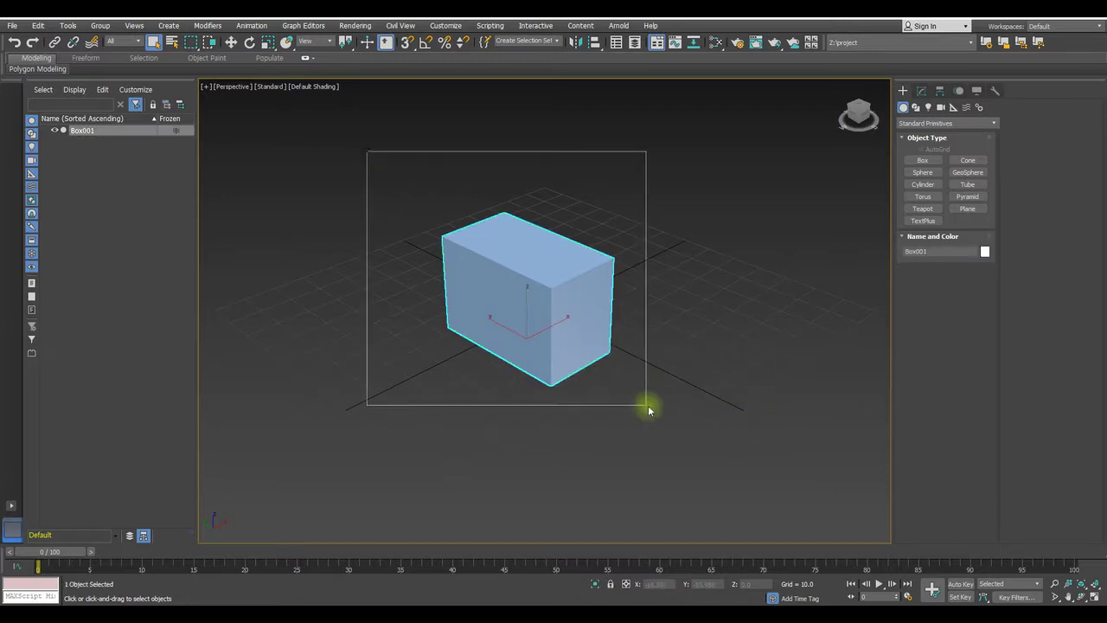
pyautogui.click(714, 390)
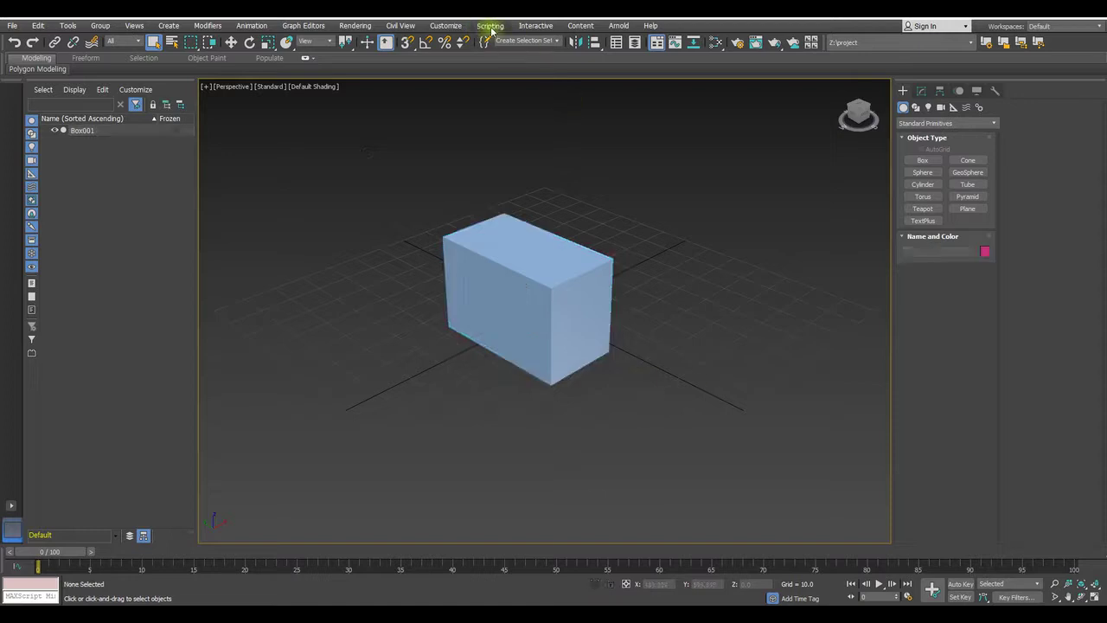
# Review the selection and spinner options in the General preferences and close them without changes.
pyautogui.click(447, 26)
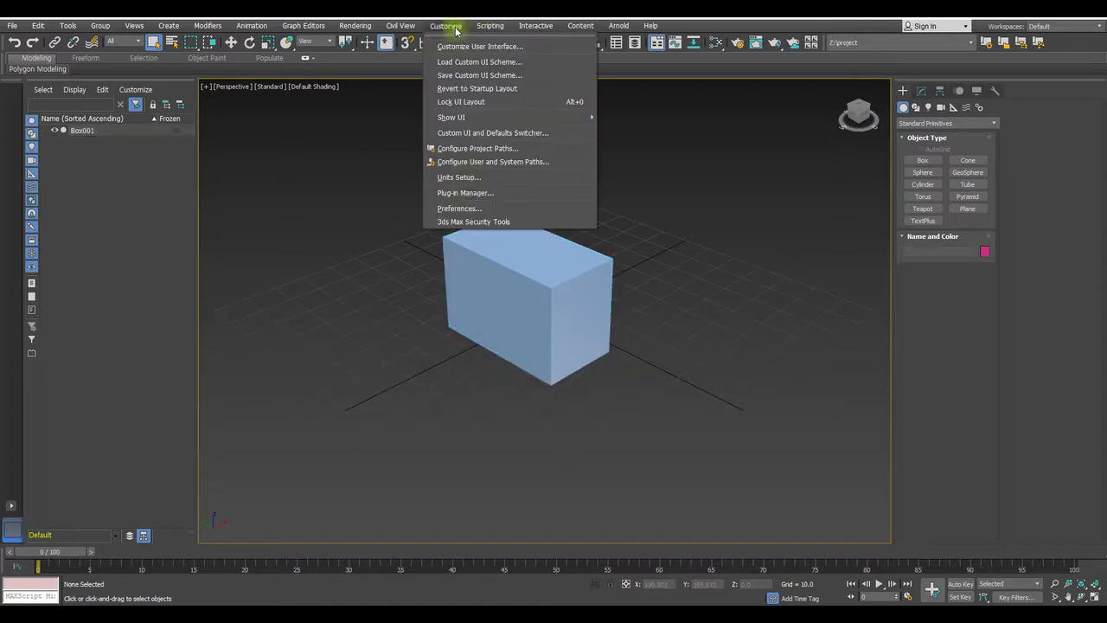
pyautogui.click(467, 209)
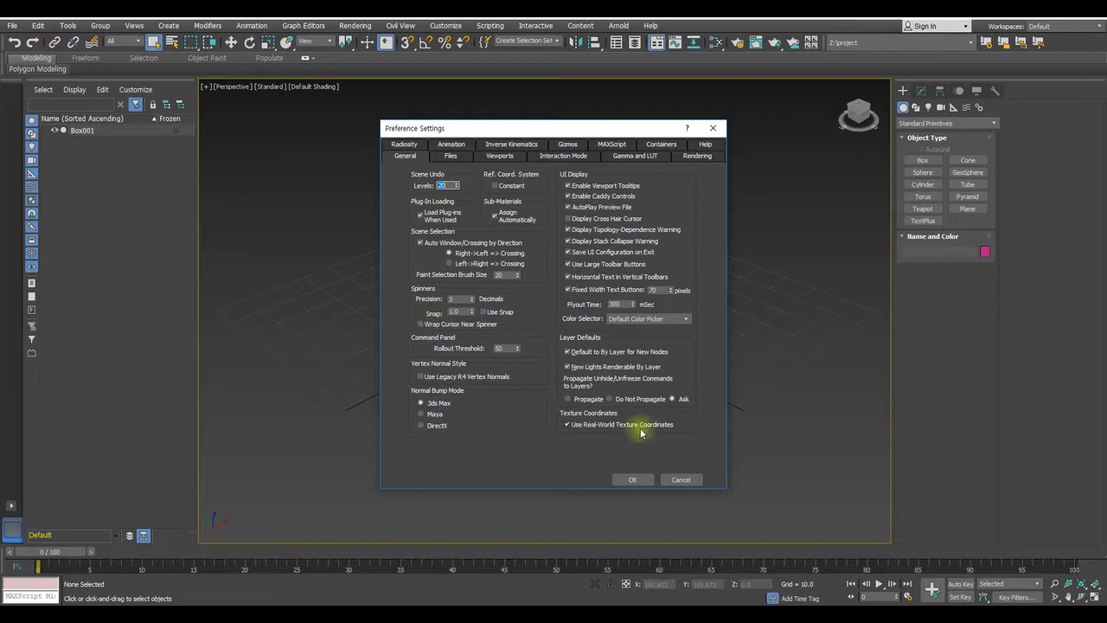
pyautogui.click(681, 479)
# Select the box, show its modifiable parameters, and adjust its height with the spinner to about 28.9.
pyautogui.click(586, 285)
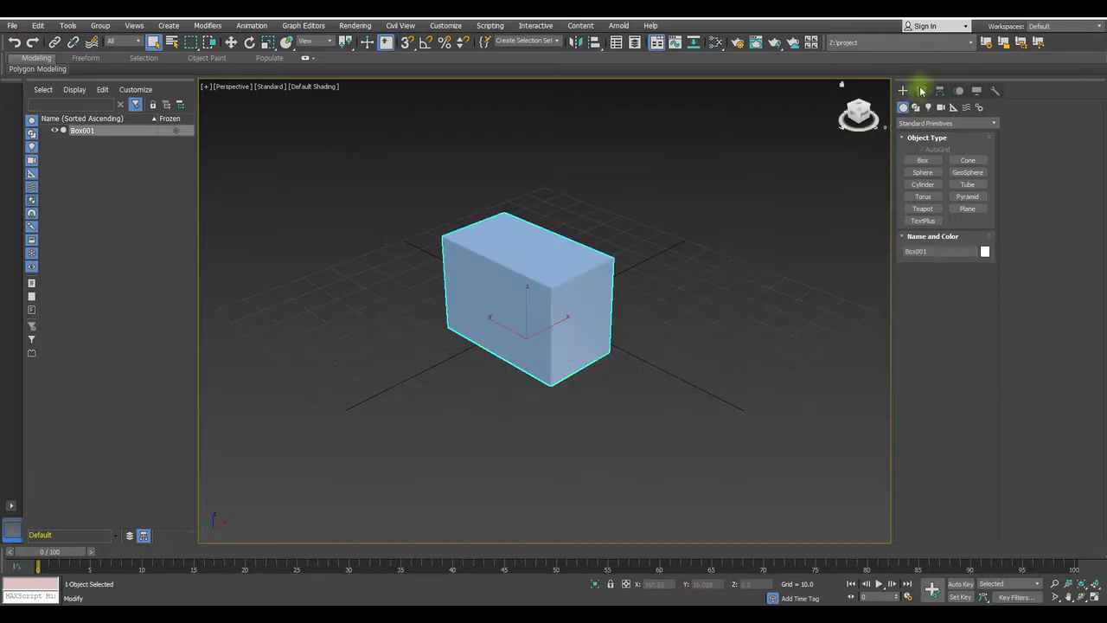
pyautogui.click(921, 90)
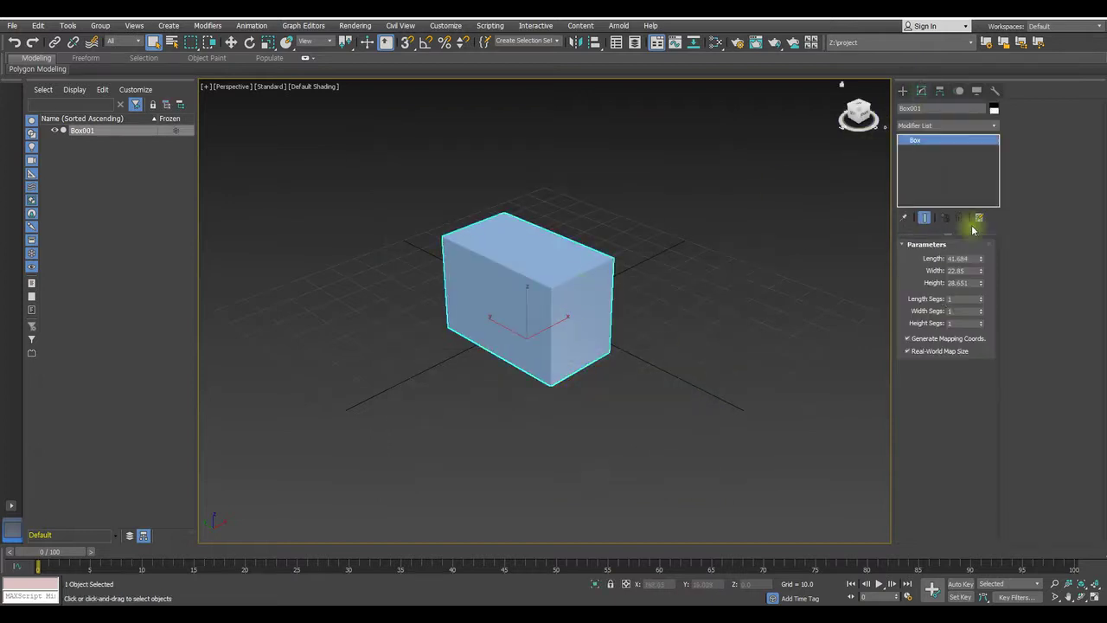
pyautogui.doubleClick(969, 282)
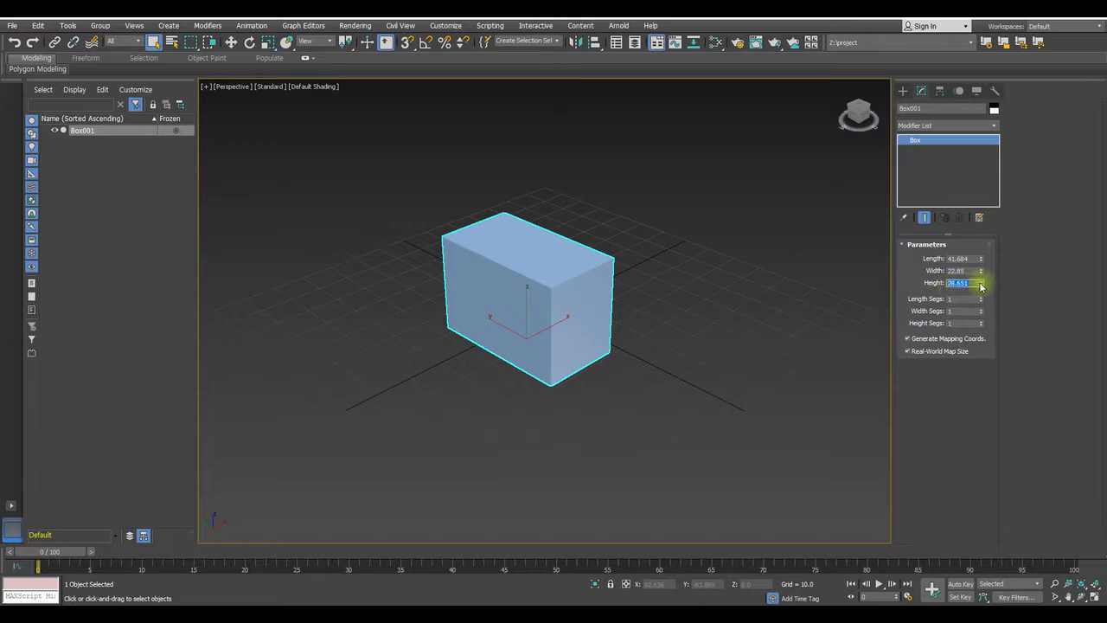
pyautogui.moveTo(980, 274); pyautogui.dragTo(613, 282)
# Enable Wrap Cursor Near Spinner in the General preferences and apply the change.
pyautogui.click(447, 25)
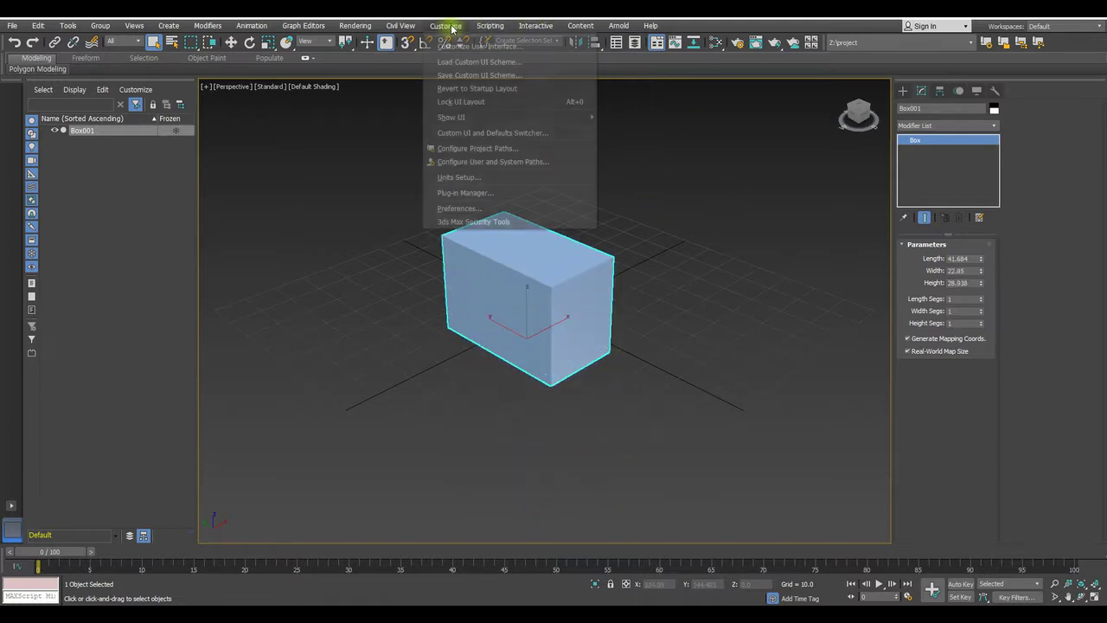
pyautogui.click(398, 203)
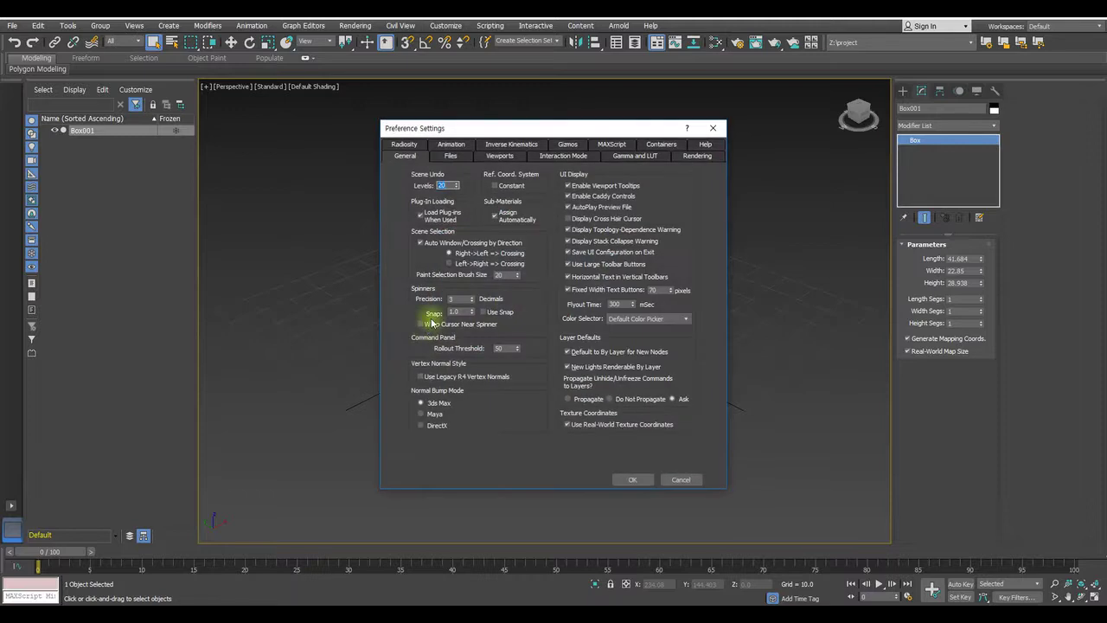
pyautogui.click(638, 479)
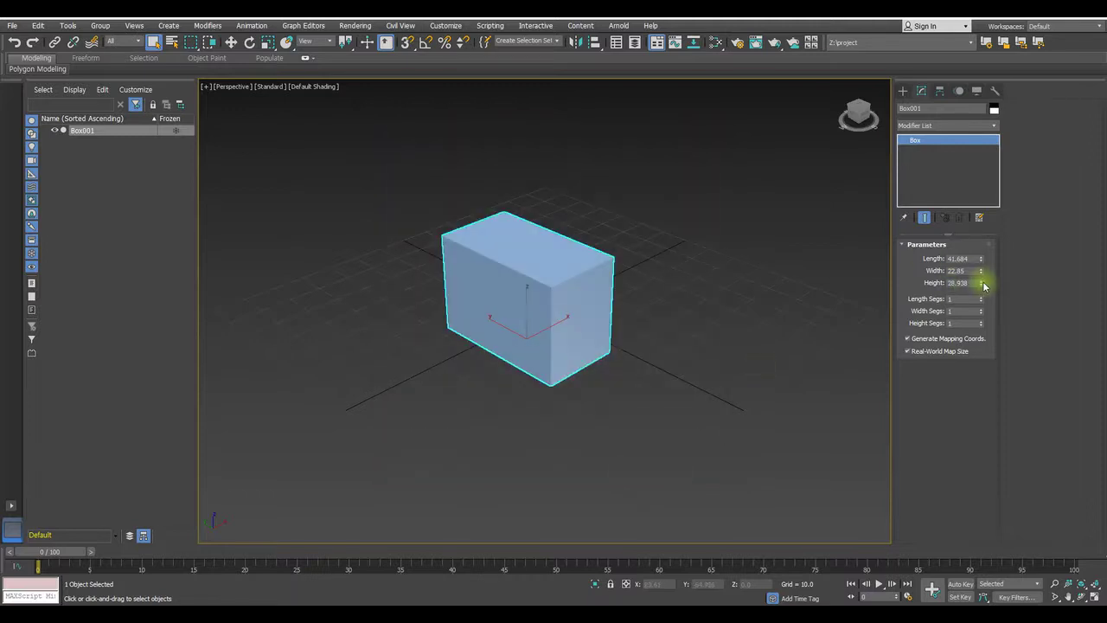
# Reduce the box's height by about a third using its spinner, and deselect the box.
pyautogui.moveTo(982, 283)
pyautogui.mouseDown()
pyautogui.moveTo(761, 292)
pyautogui.moveTo(955, 310)
pyautogui.moveTo(981, 265)
pyautogui.moveTo(978, 309)
pyautogui.moveTo(967, 289)
pyautogui.moveTo(989, 295)
pyautogui.moveTo(989, 280)
pyautogui.moveTo(970, 283)
pyautogui.moveTo(981, 279)
pyautogui.moveTo(980, 301)
pyautogui.mouseUp()
pyautogui.click(725, 201)
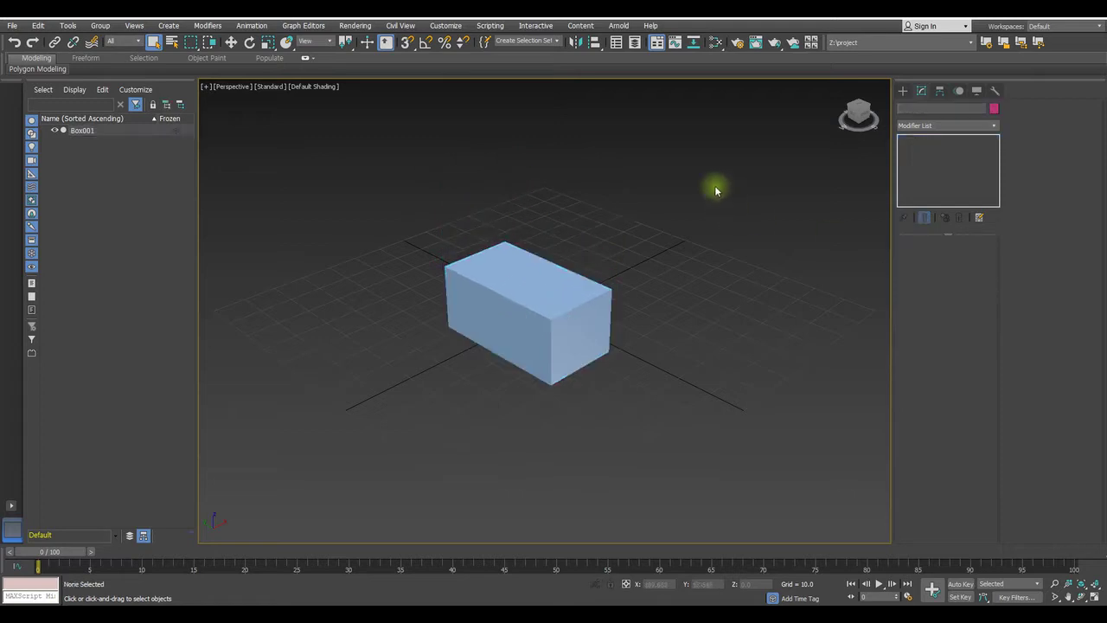
# Examine the UI Display options in the General preferences, including Display Stack Collapse Warning, and close without changes.
pyautogui.click(445, 25)
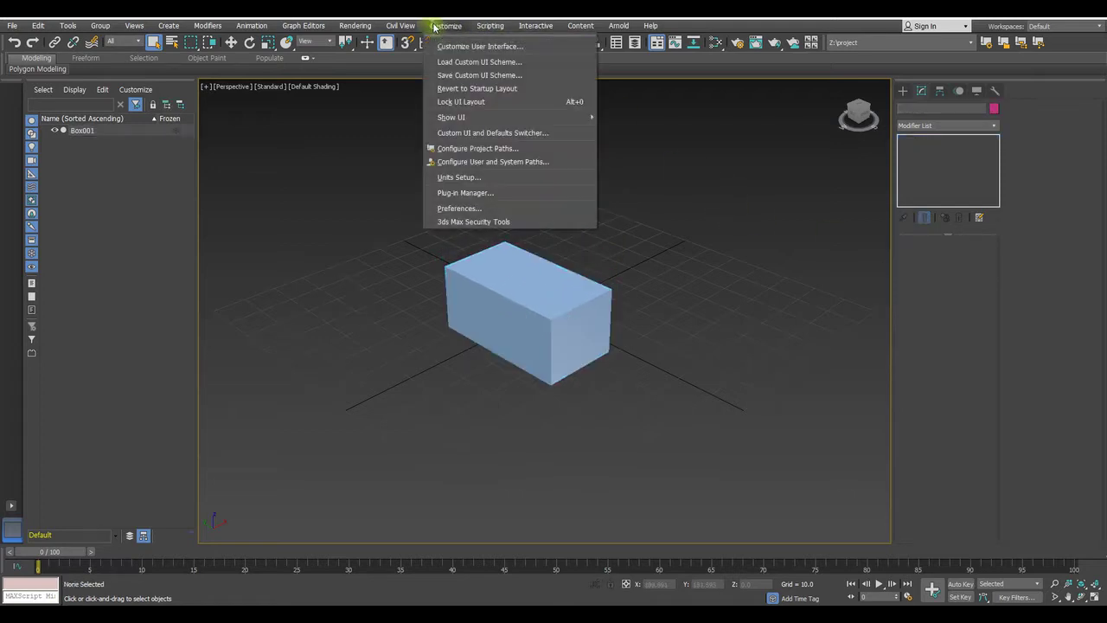
pyautogui.click(497, 206)
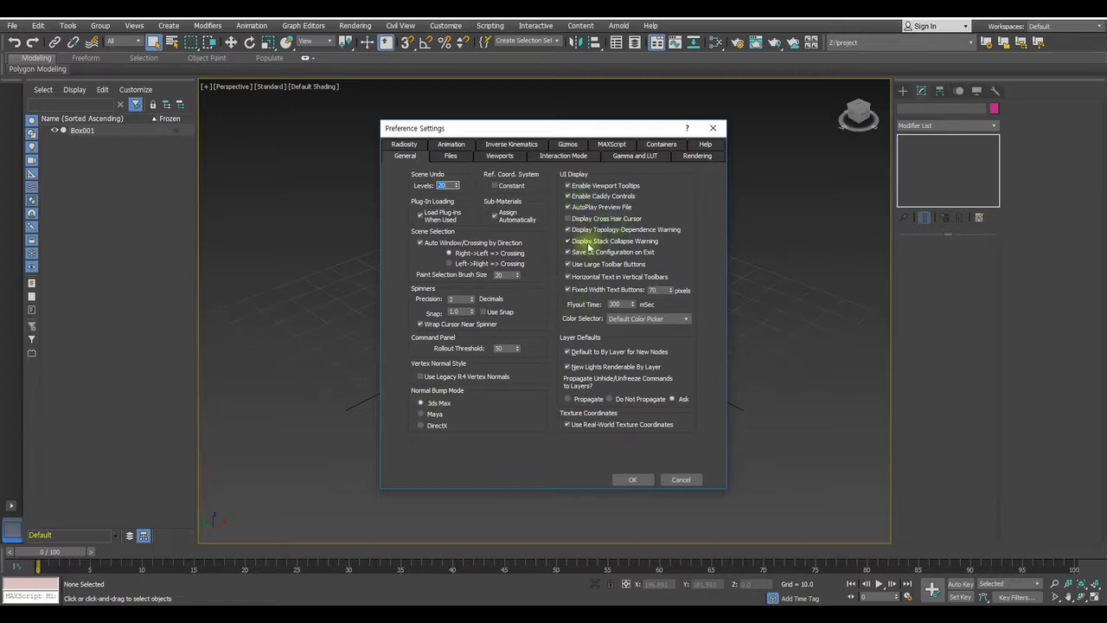
pyautogui.click(681, 481)
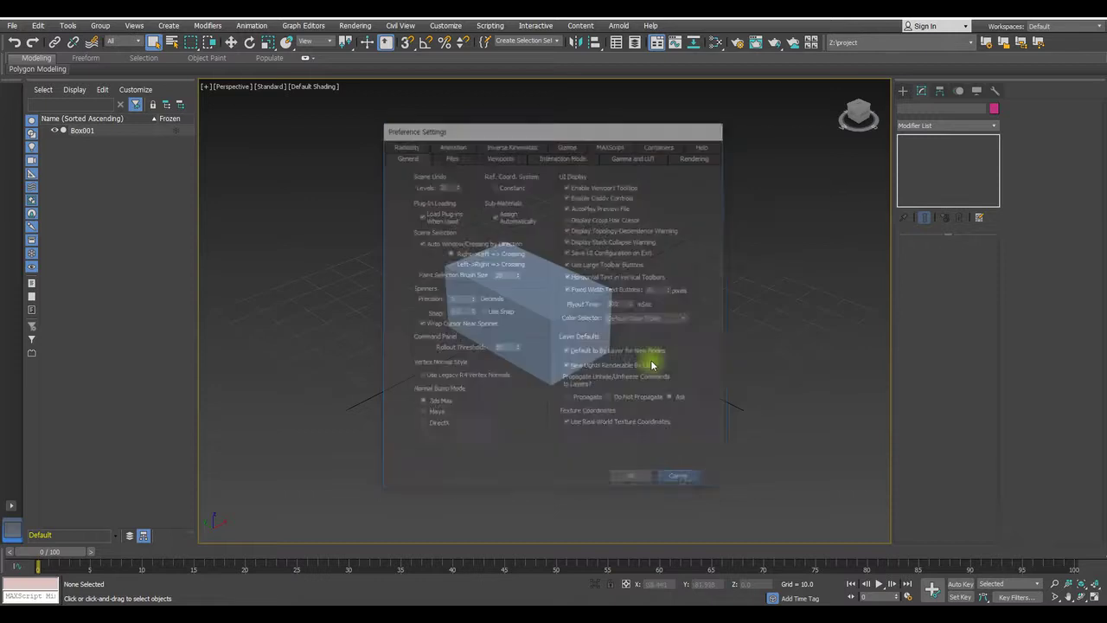
# Select the box and add the Surf Deform Binding (WSM), Crease and DeletePatch modifiers to it.
pyautogui.click(945, 126)
pyautogui.click(556, 288)
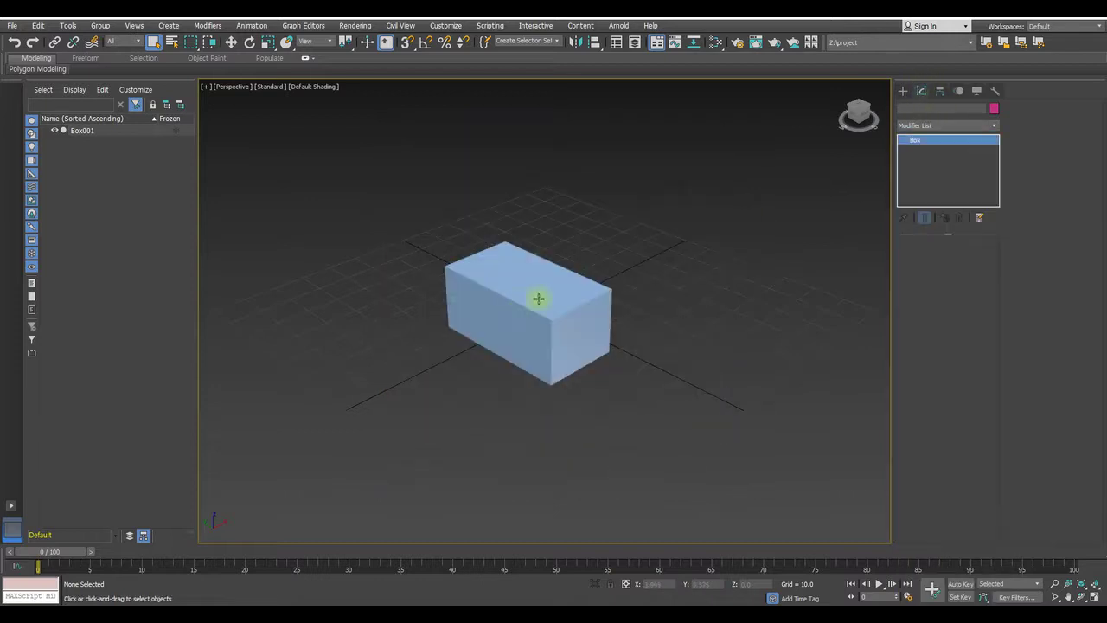
pyautogui.click(536, 299)
pyautogui.click(945, 125)
pyautogui.click(943, 217)
pyautogui.click(928, 126)
pyautogui.click(947, 447)
pyautogui.click(939, 125)
pyautogui.click(924, 484)
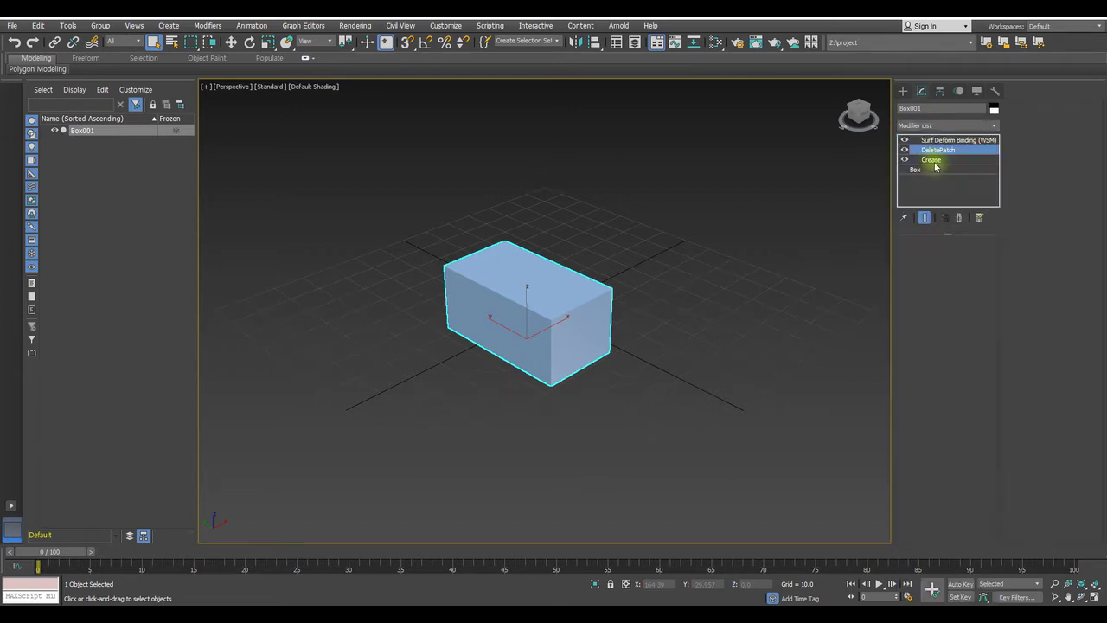
# Add the Edit Poly and Bend modifiers to the box's modifier stack above DeletePatch.
pyautogui.click(939, 126)
pyautogui.click(920, 544)
pyautogui.click(933, 126)
pyautogui.click(924, 310)
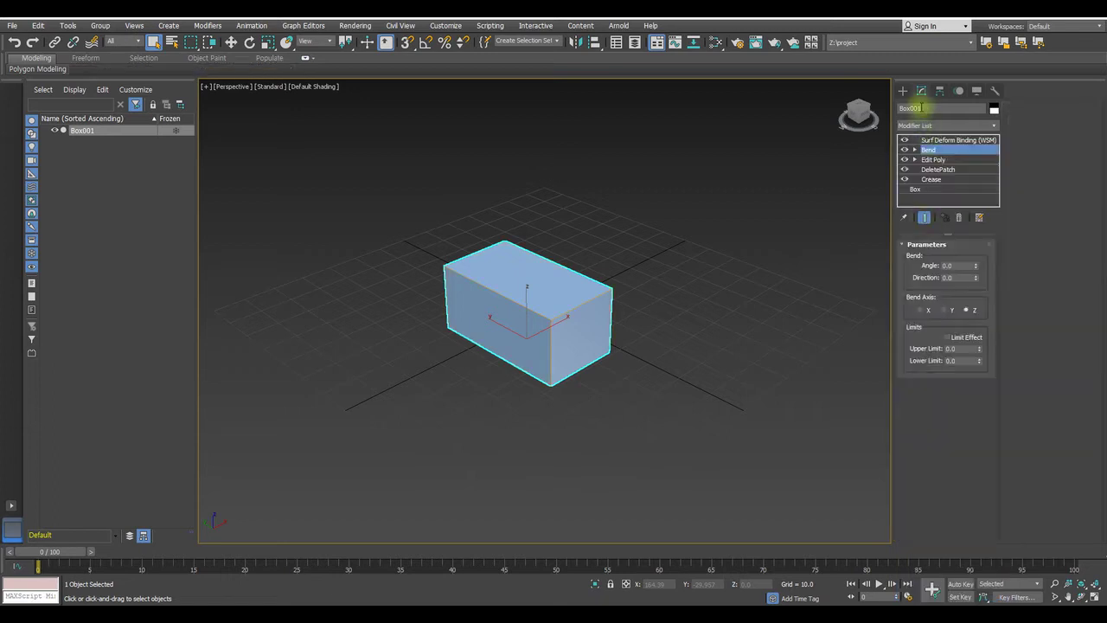
# Collapse the box's entire modifier stack with Collapse All and accept the warning.
pyautogui.rightClick(935, 198)
pyautogui.click(972, 315)
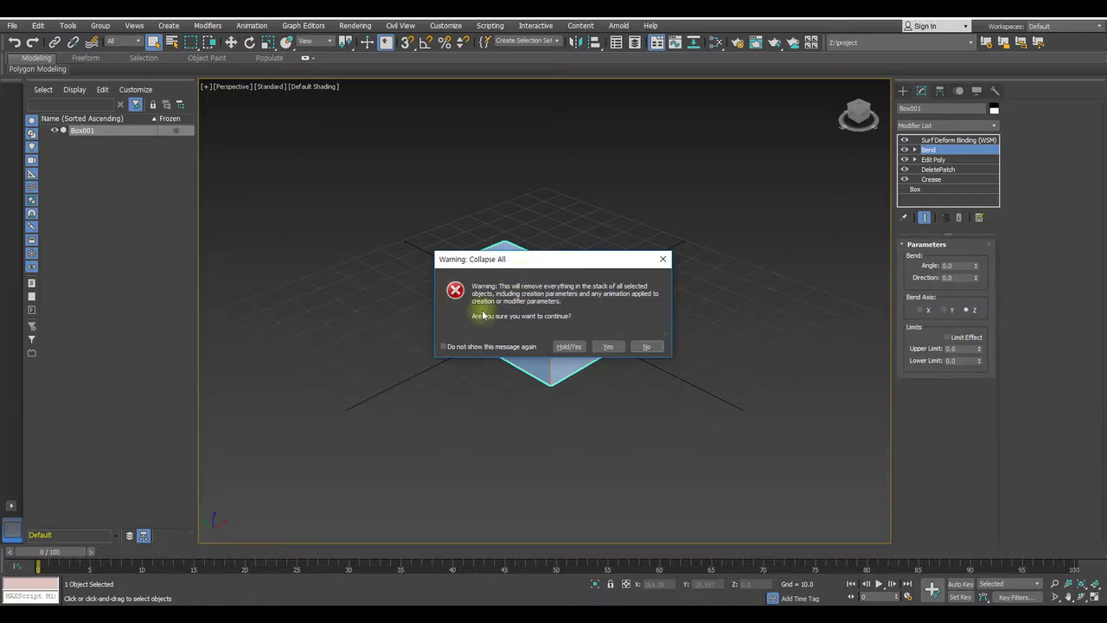
pyautogui.moveTo(564, 260); pyautogui.dragTo(740, 224)
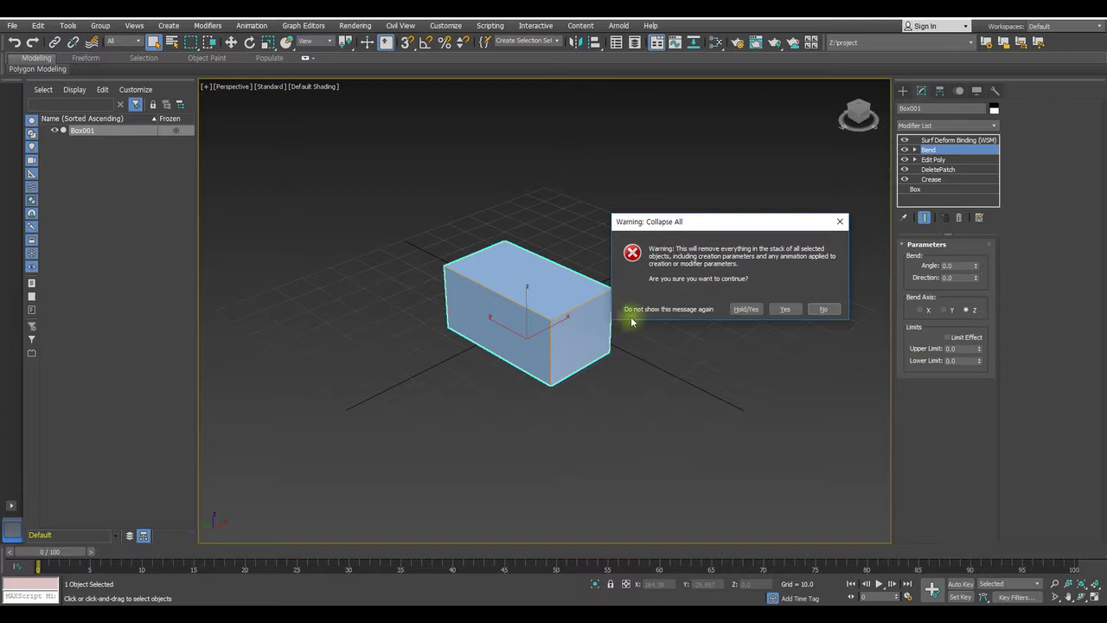
pyautogui.click(778, 312)
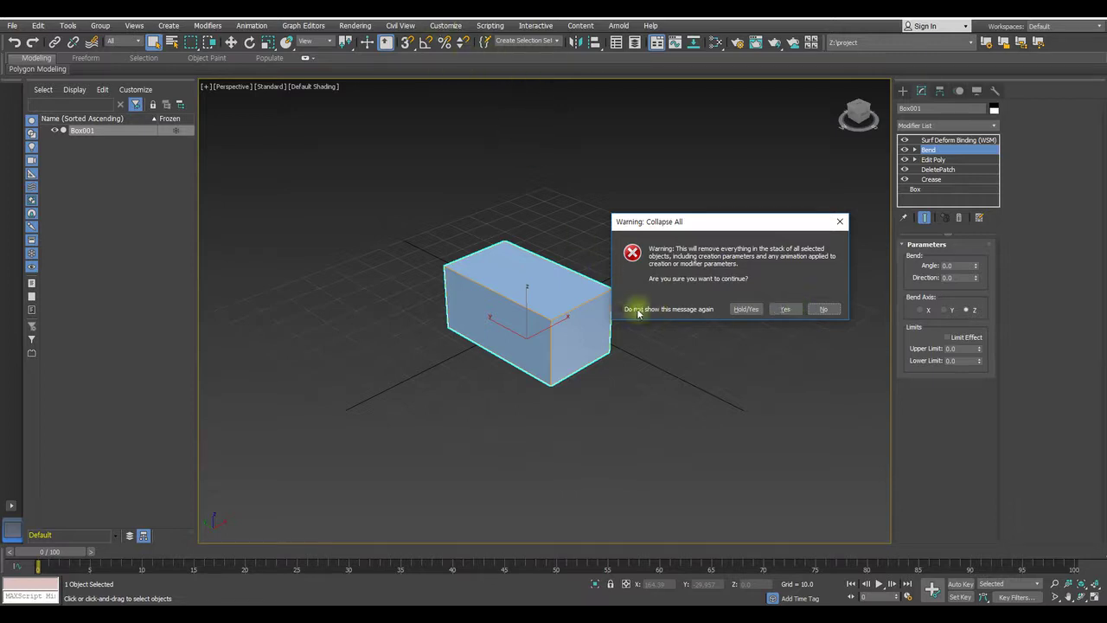
pyautogui.click(786, 309)
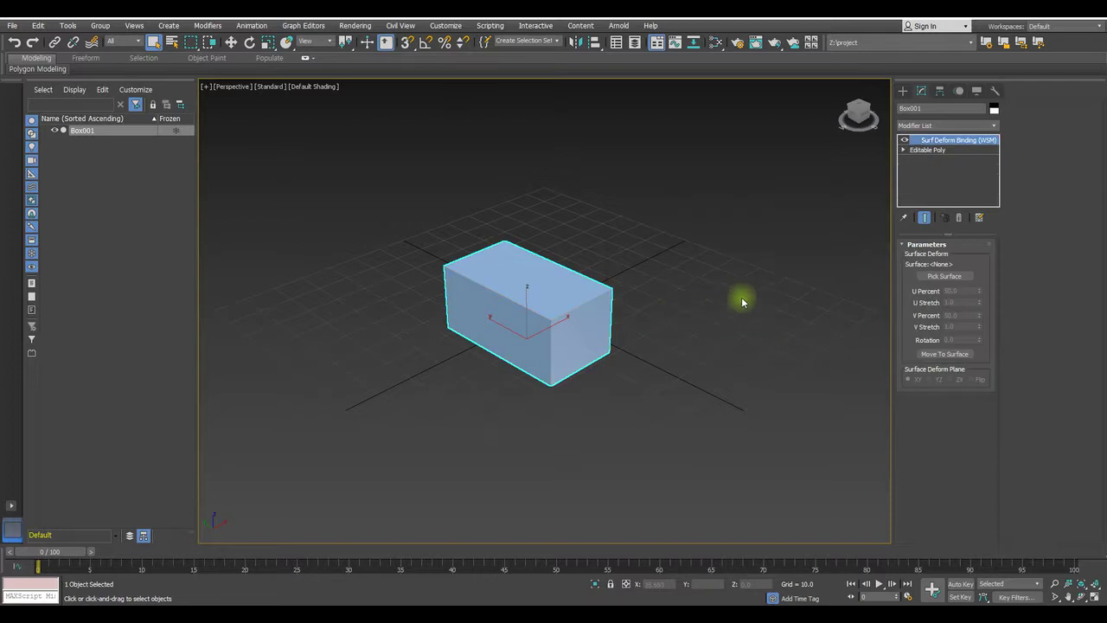
# Try Collapse All once more on the box's stack, and delete the Surf Deform Binding (WSM) modifier.
pyautogui.rightClick(939, 152)
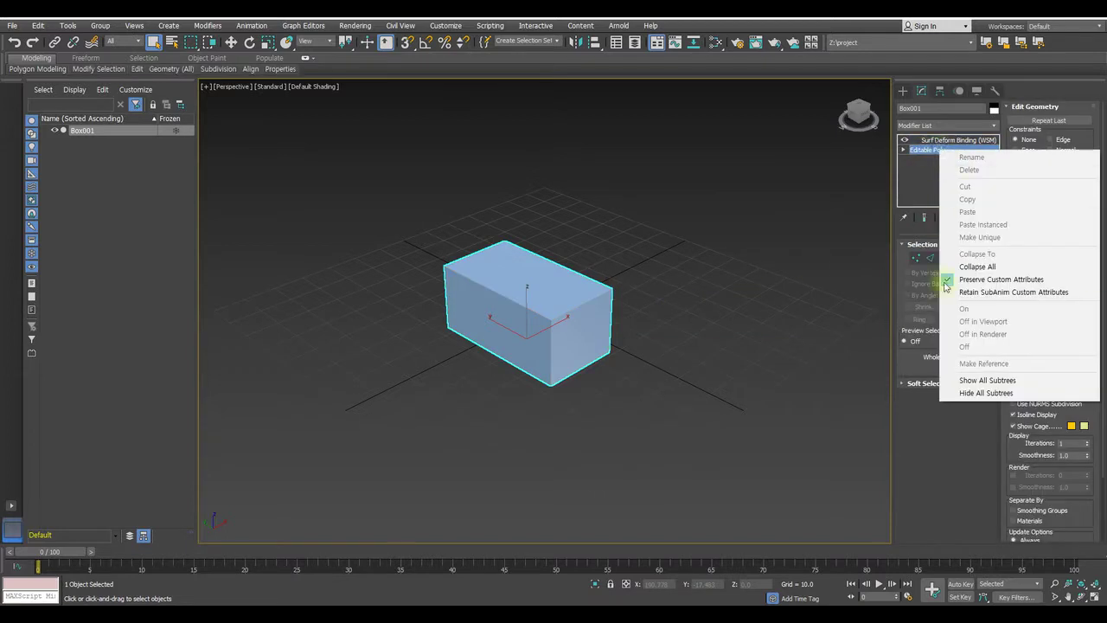
pyautogui.click(973, 267)
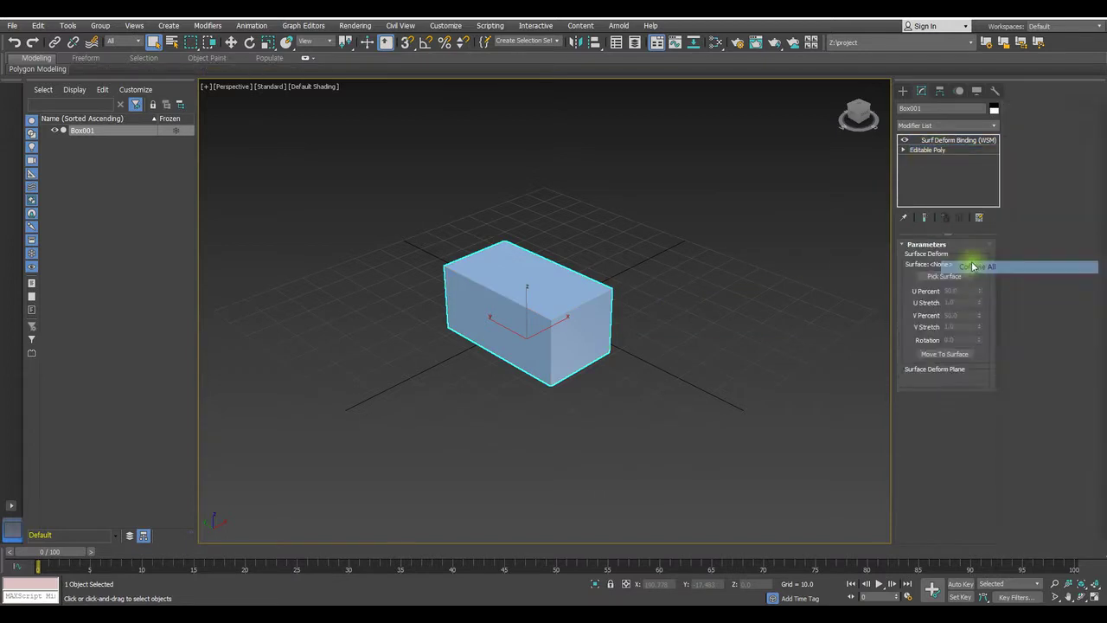
pyautogui.rightClick(948, 140)
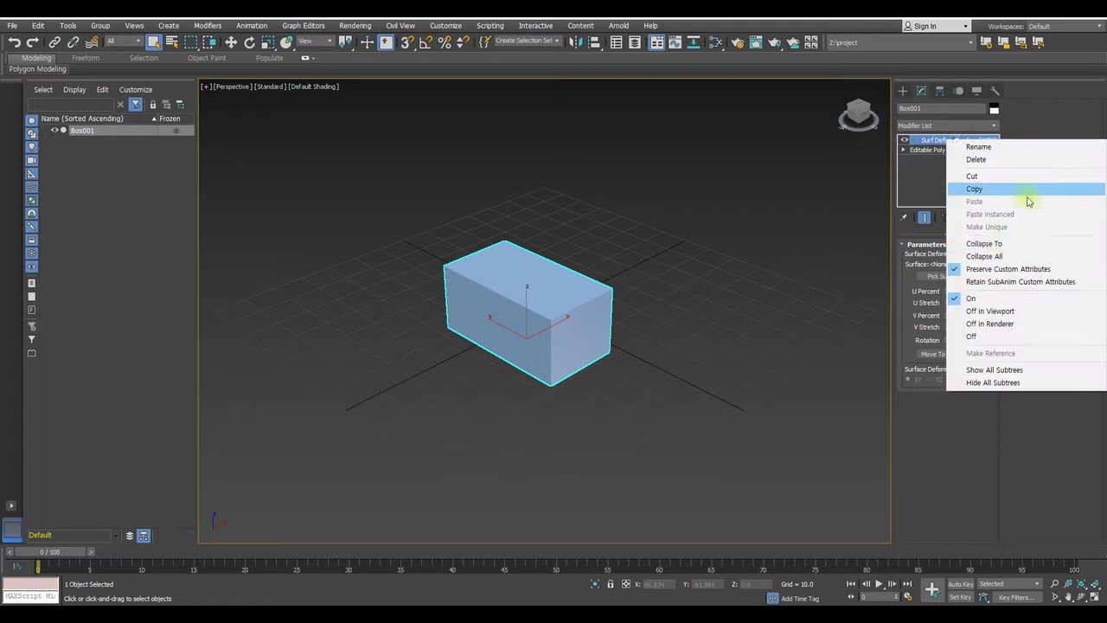
pyautogui.click(974, 159)
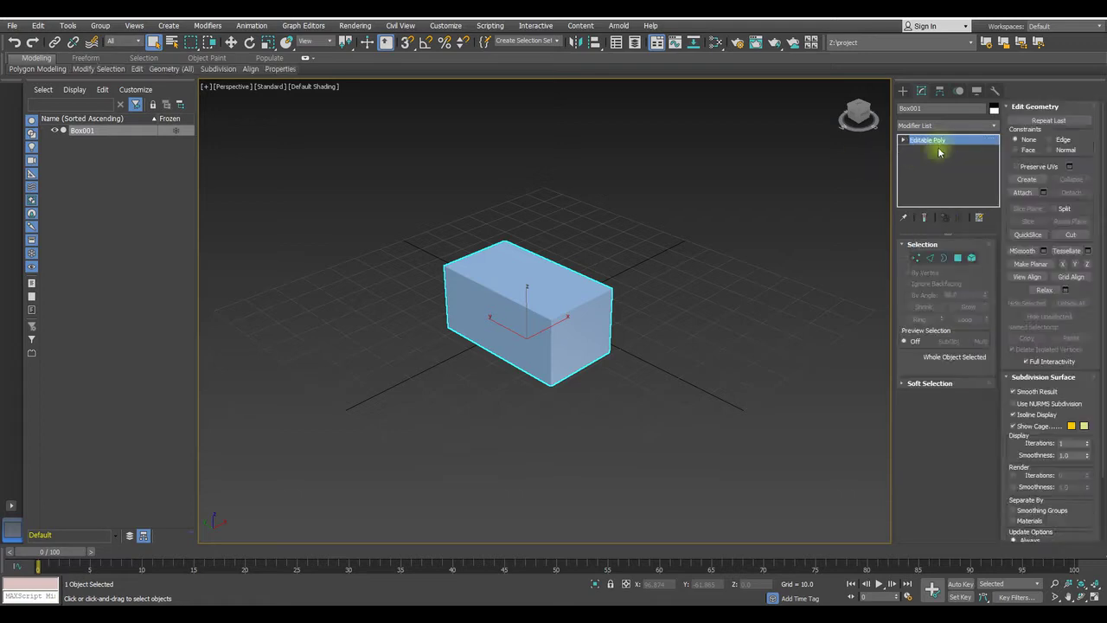
# Turn off Display Stack Collapse Warning in the General preferences and apply the change.
pyautogui.click(446, 28)
pyautogui.click(633, 232)
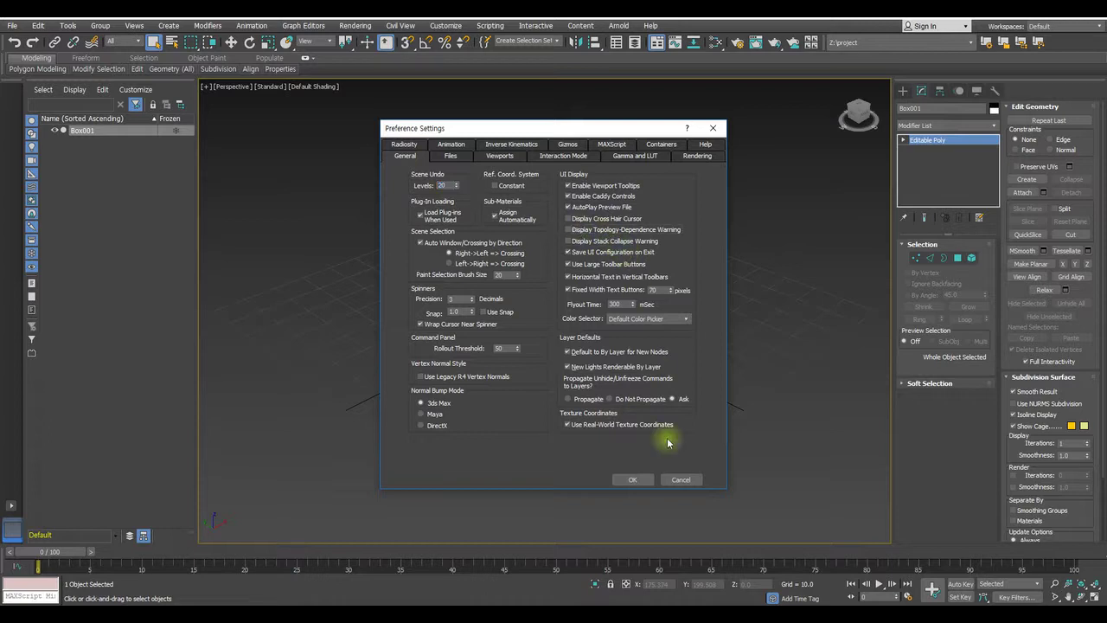
pyautogui.click(634, 479)
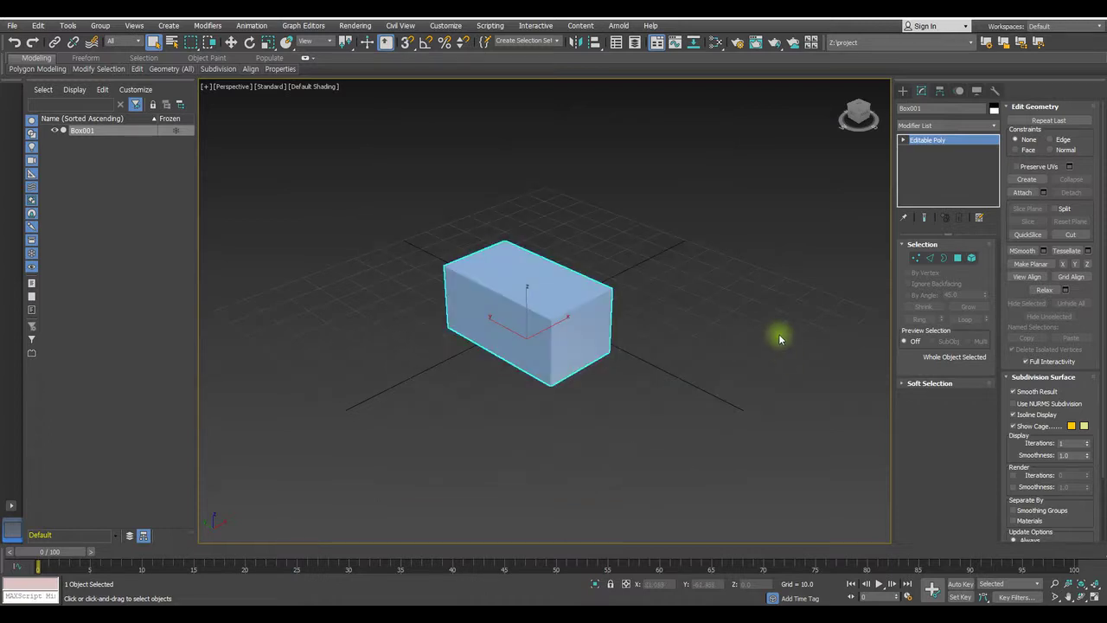
# Add several modifiers to the box's Editable Poly, including CreaseSet and CFD Vertex Paint Channel.
pyautogui.click(723, 224)
pyautogui.hotkey('ctrl', 'z')
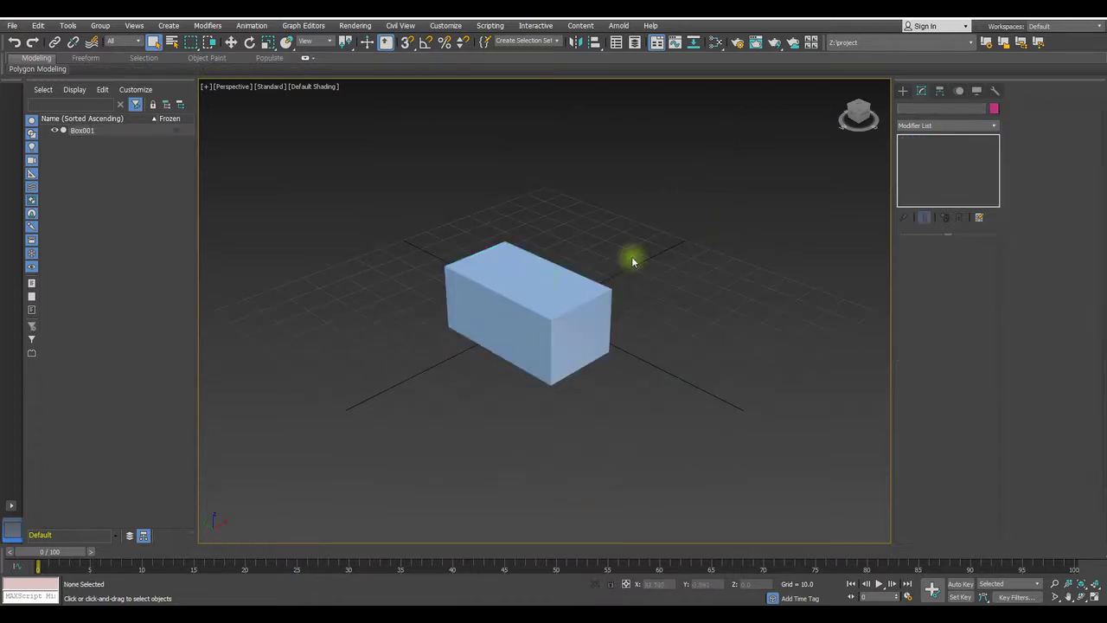
pyautogui.click(912, 129)
pyautogui.click(947, 454)
pyautogui.click(930, 129)
pyautogui.click(920, 403)
pyautogui.click(936, 128)
pyautogui.click(942, 504)
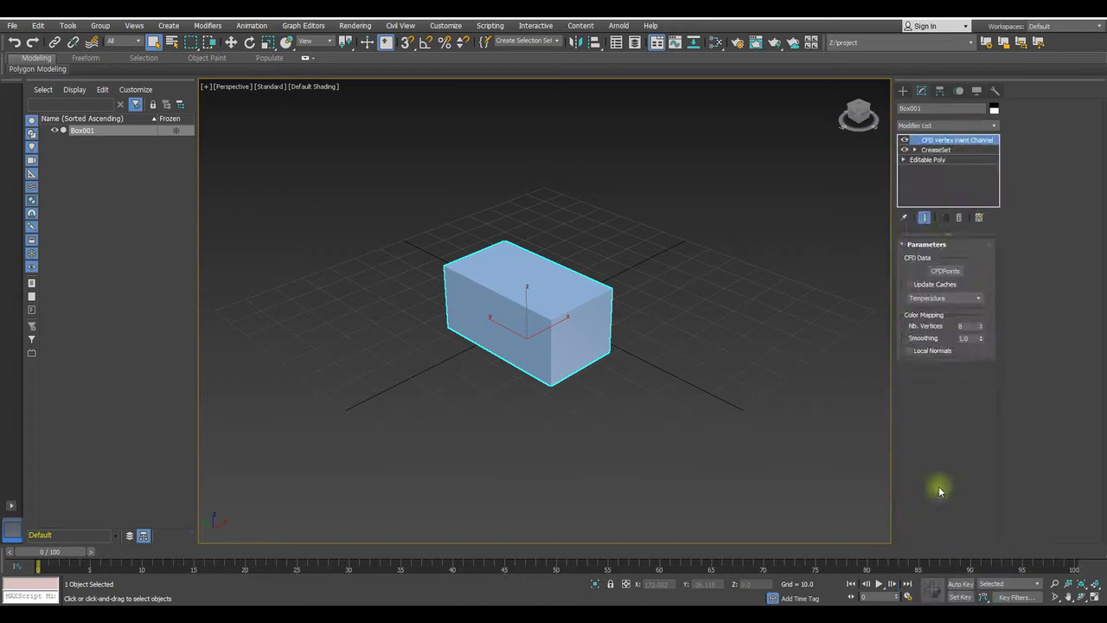
# Collapse all of the box's modifiers, convert the box to Editable Poly, and leave it selected.
pyautogui.rightClick(932, 171)
pyautogui.click(965, 285)
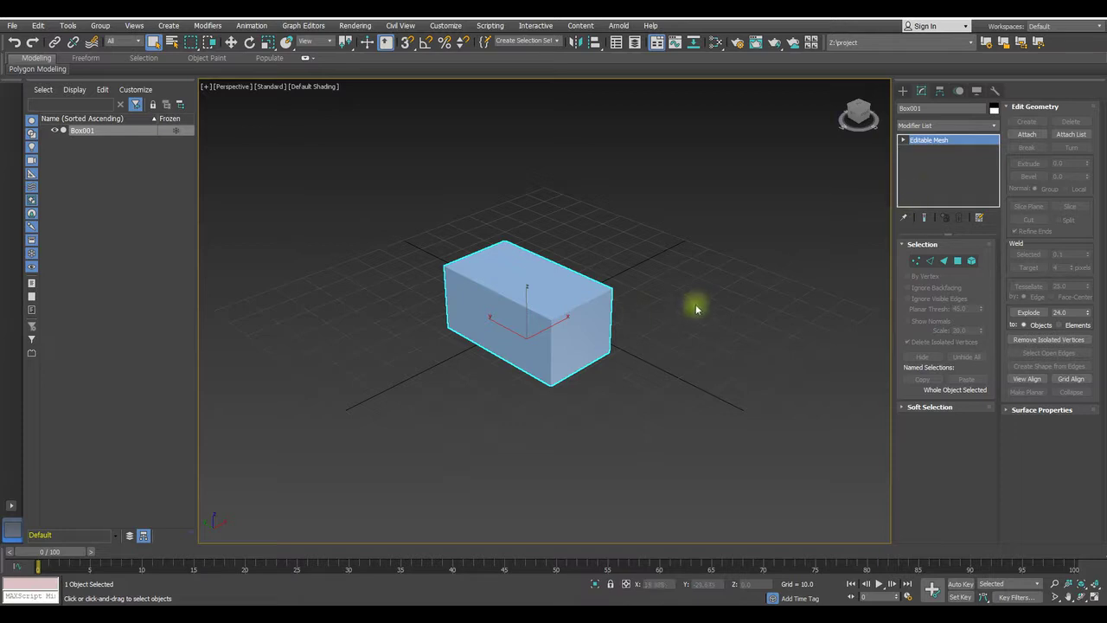
pyautogui.rightClick(513, 319)
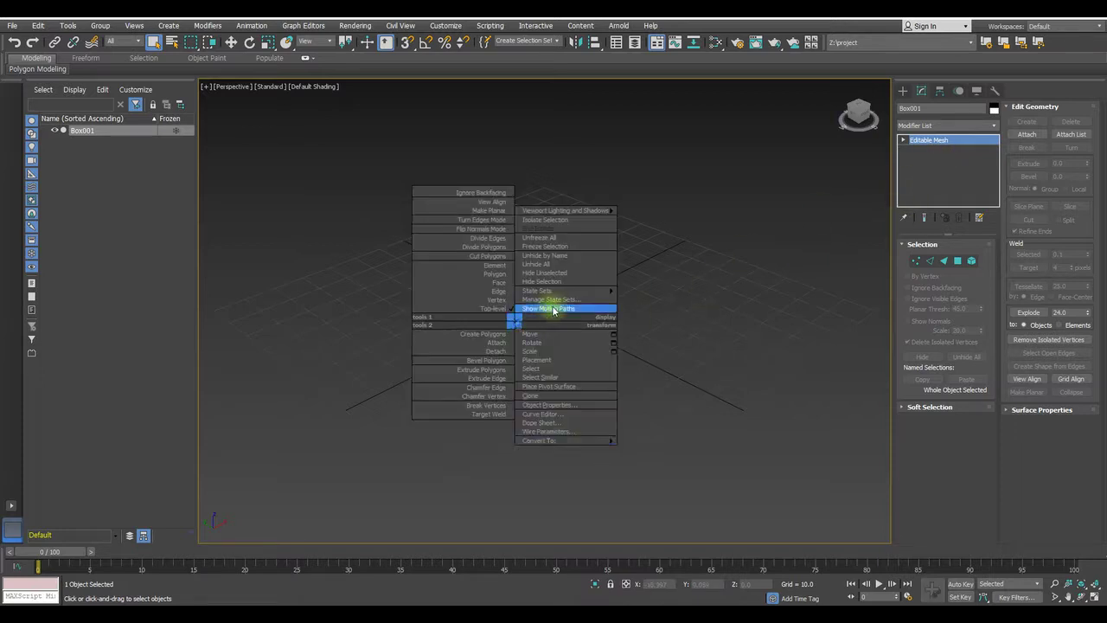
pyautogui.moveTo(556, 443)
pyautogui.click(687, 441)
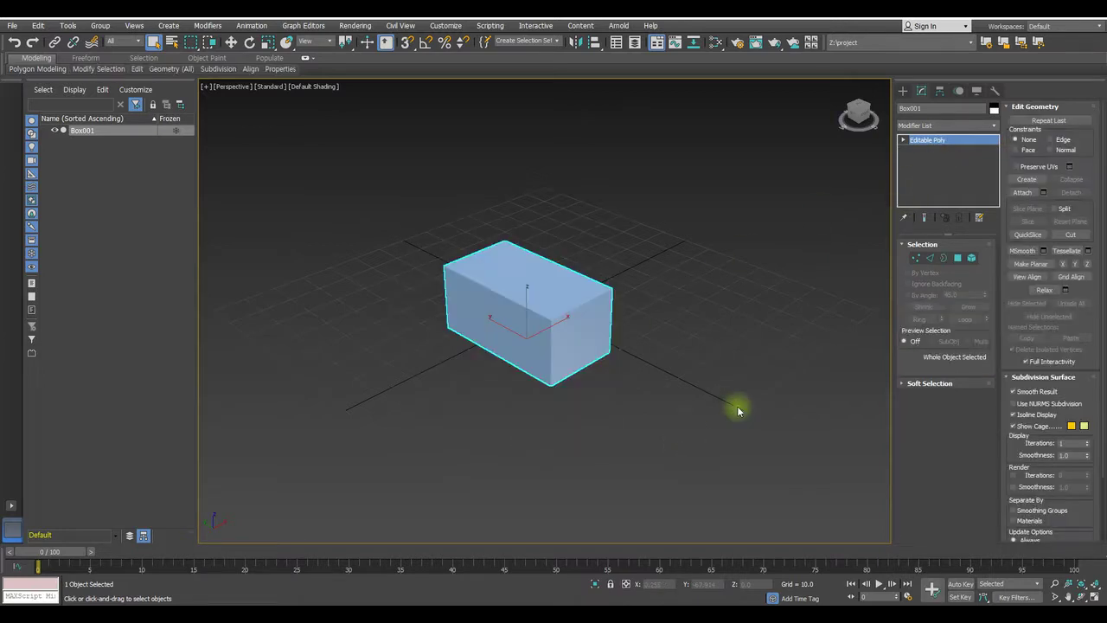
pyautogui.click(738, 411)
pyautogui.click(549, 352)
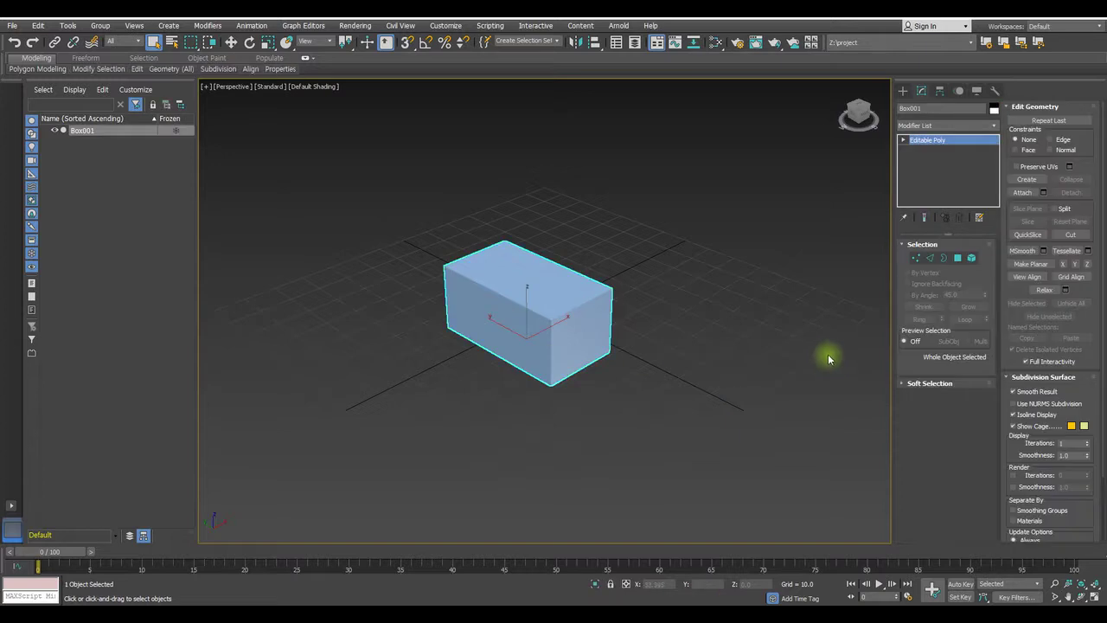
# Turn off Use Real-World Texture Coordinates in the General preferences.
pyautogui.click(434, 27)
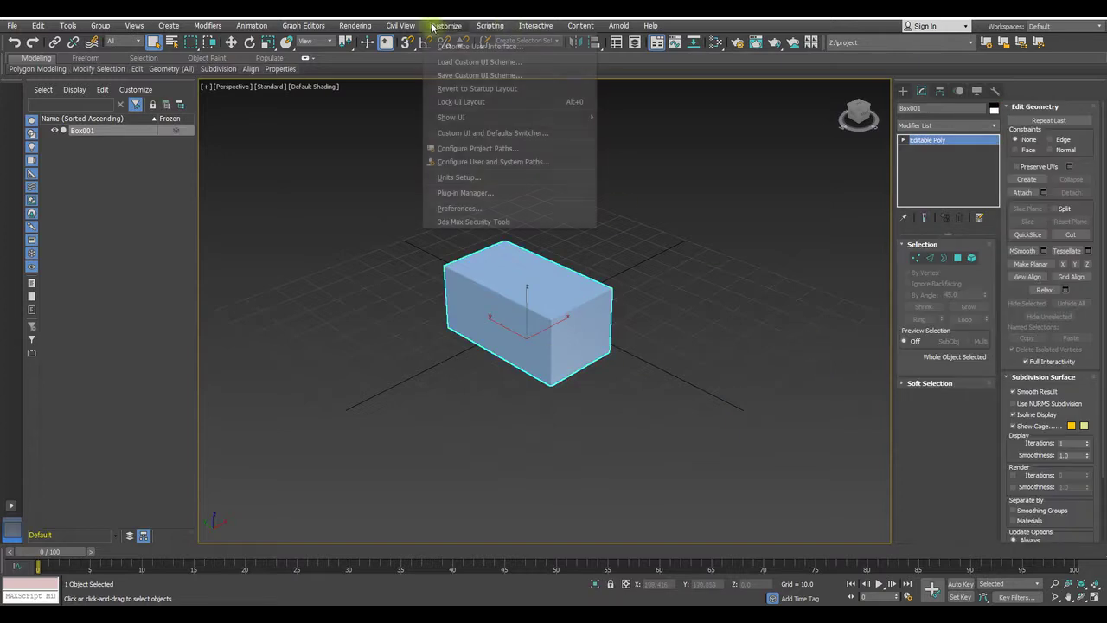
pyautogui.click(470, 214)
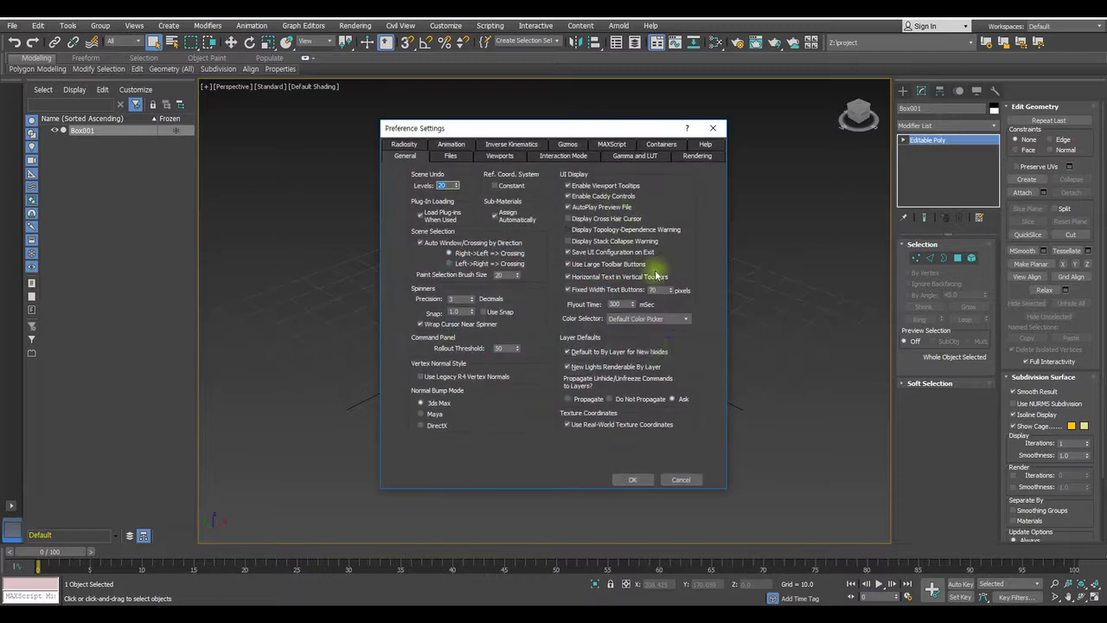
pyautogui.moveTo(573, 128); pyautogui.dragTo(567, 110)
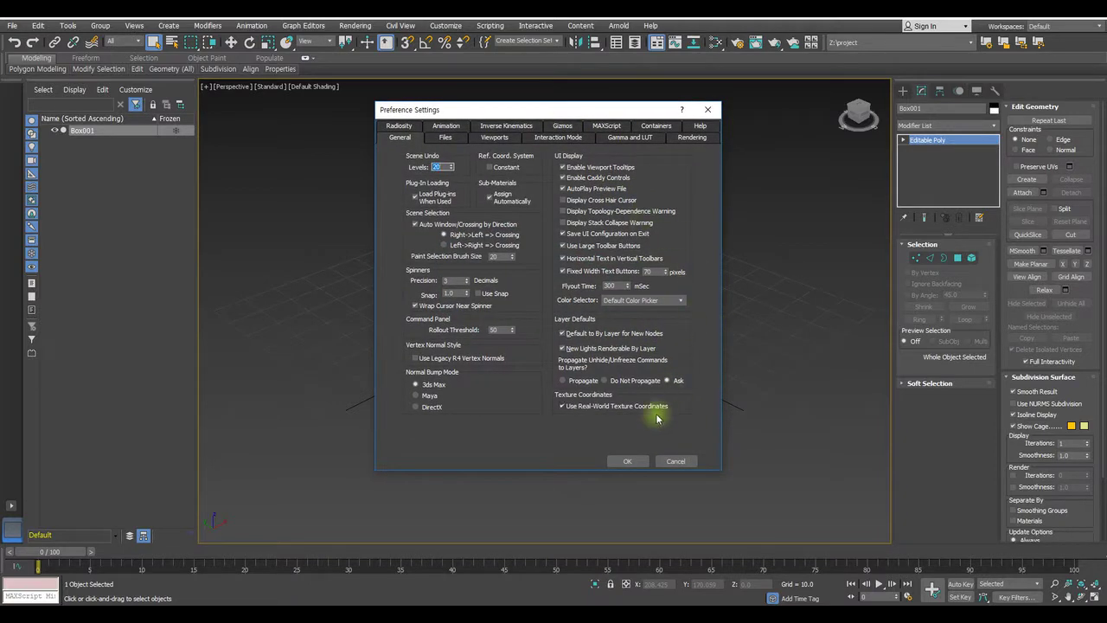
pyautogui.click(606, 408)
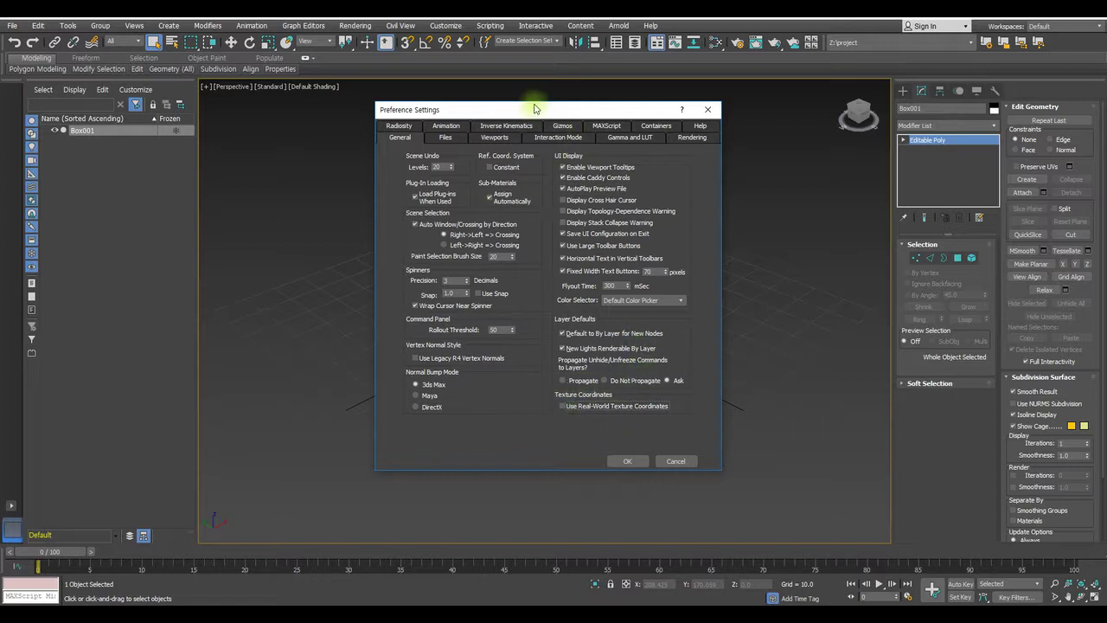
# Enable Compress on Save in the Files preferences, keep the auto backup file name, and apply the preferences.
pyautogui.moveTo(530, 115); pyautogui.dragTo(578, 126)
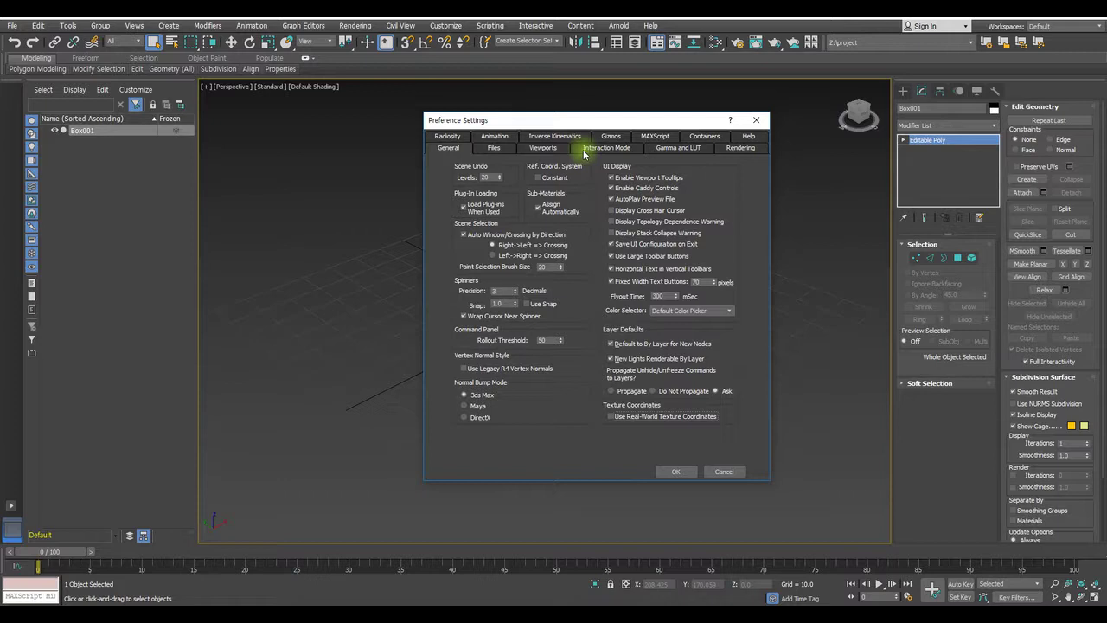
pyautogui.click(493, 148)
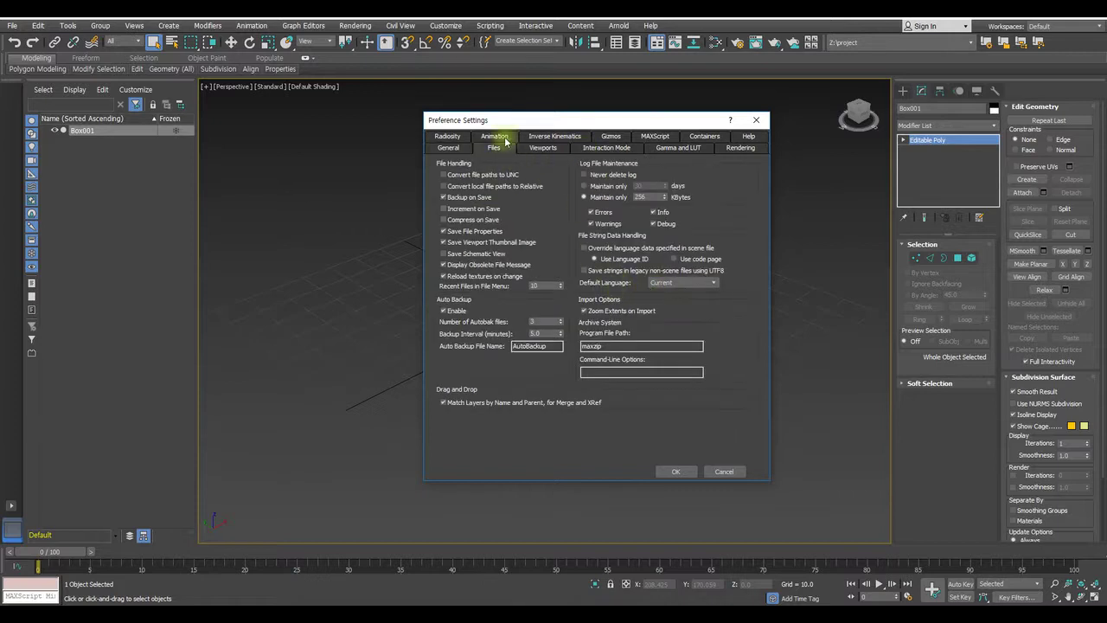
pyautogui.click(448, 148)
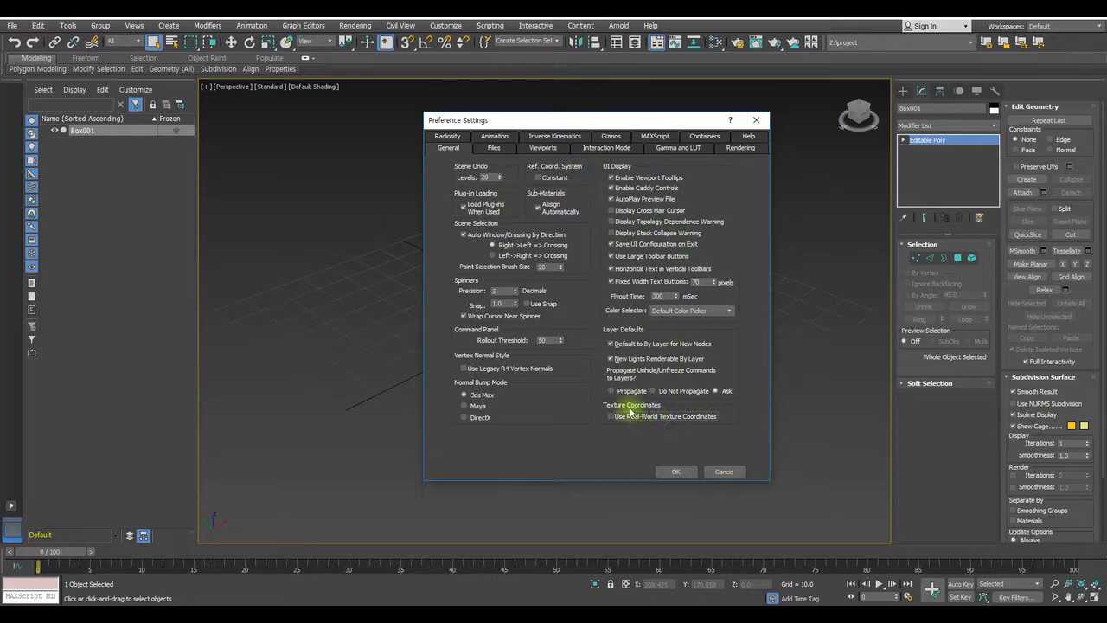
pyautogui.click(493, 148)
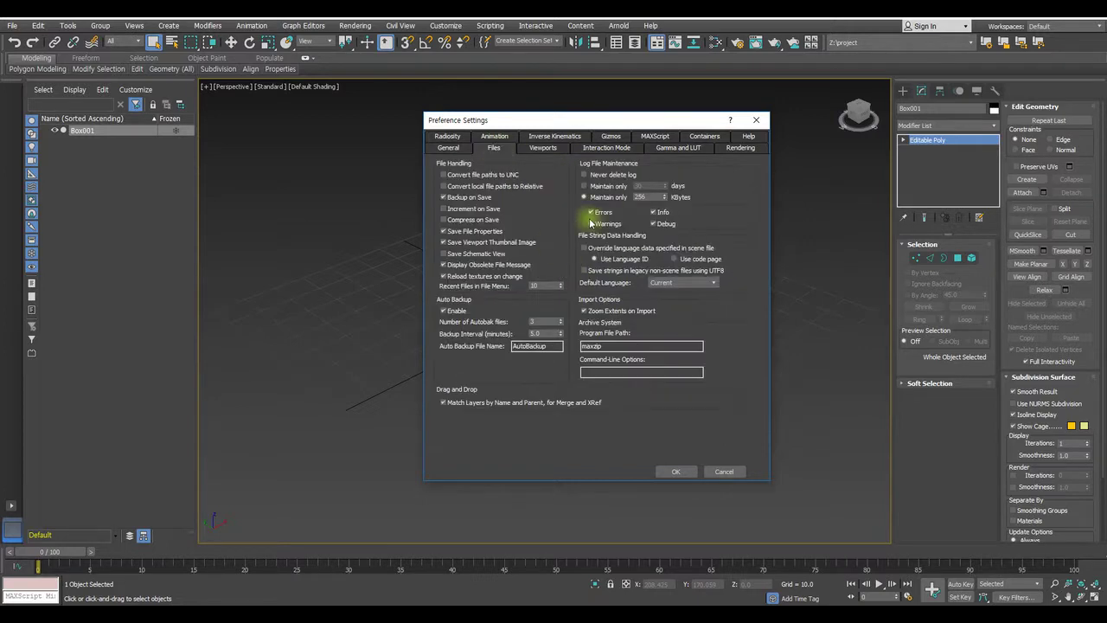
pyautogui.moveTo(543, 127); pyautogui.dragTo(517, 130)
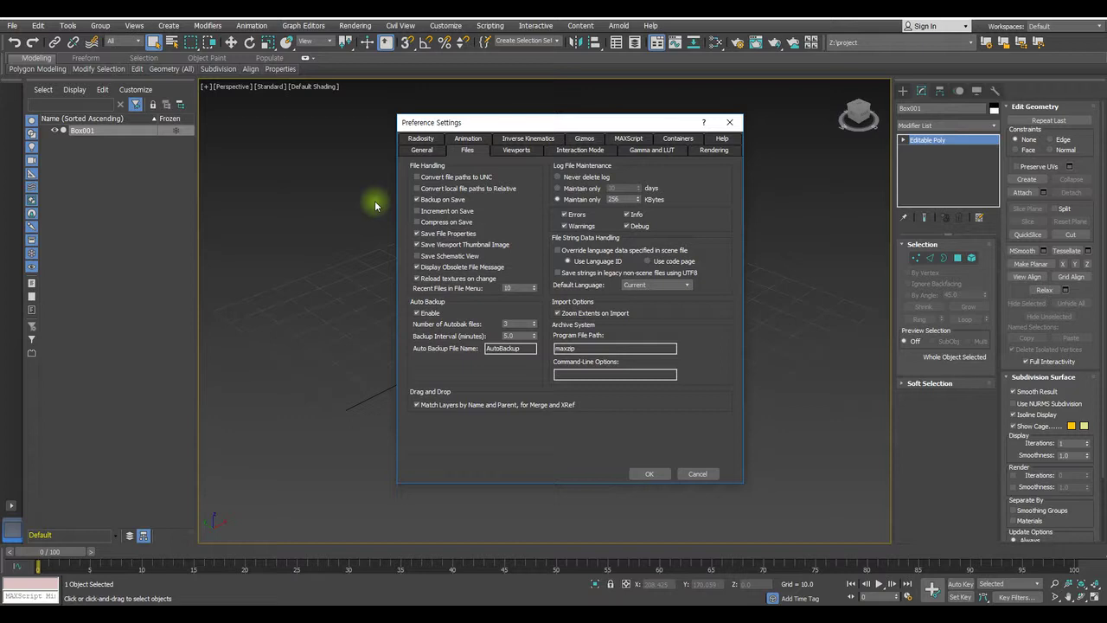
pyautogui.click(423, 223)
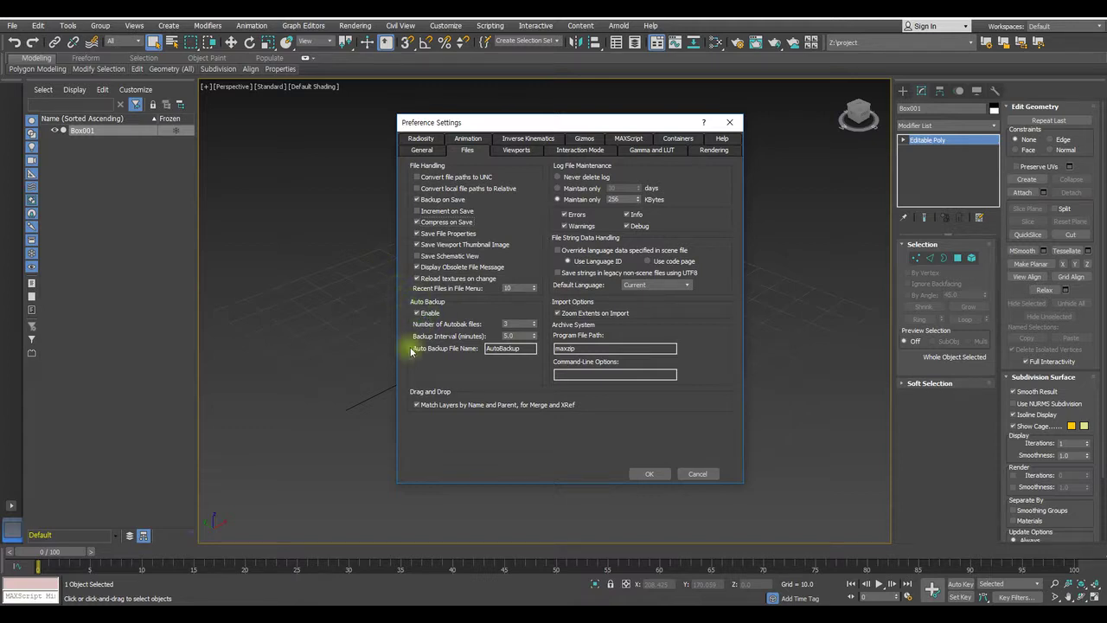
pyautogui.doubleClick(517, 347)
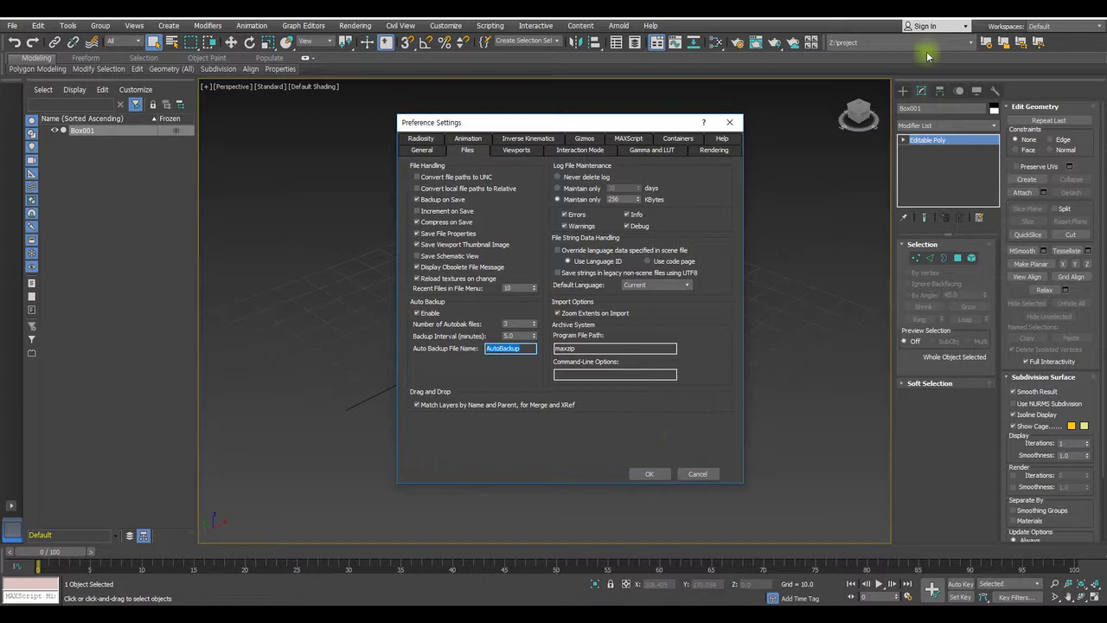
pyautogui.click(649, 473)
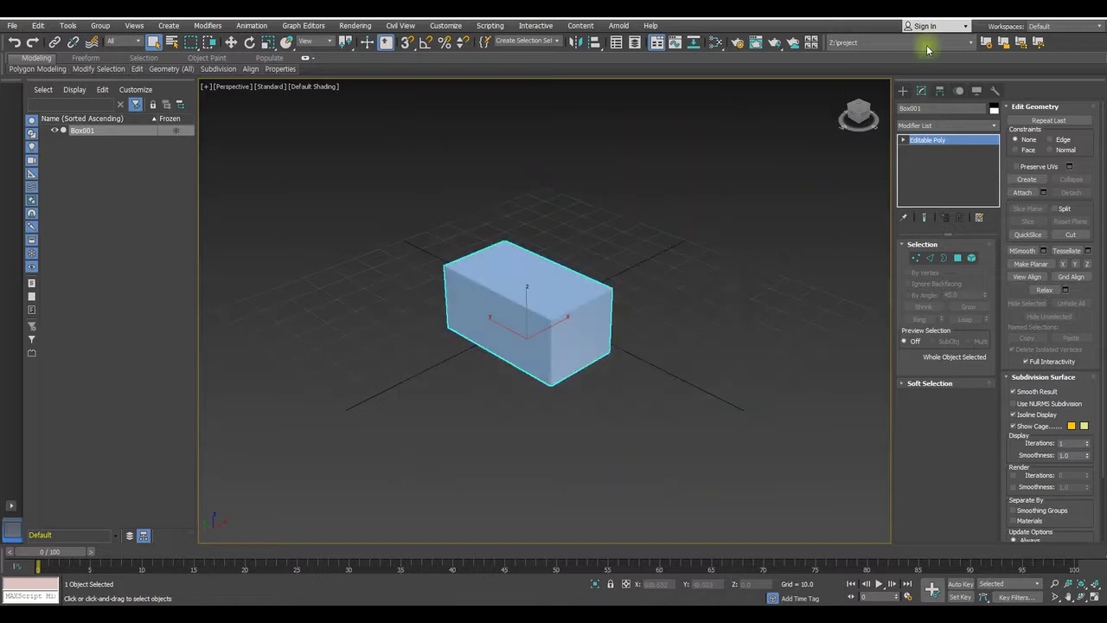
# Look at the active project folder selection and the Files preferences, closing both without changes.
pyautogui.click(995, 41)
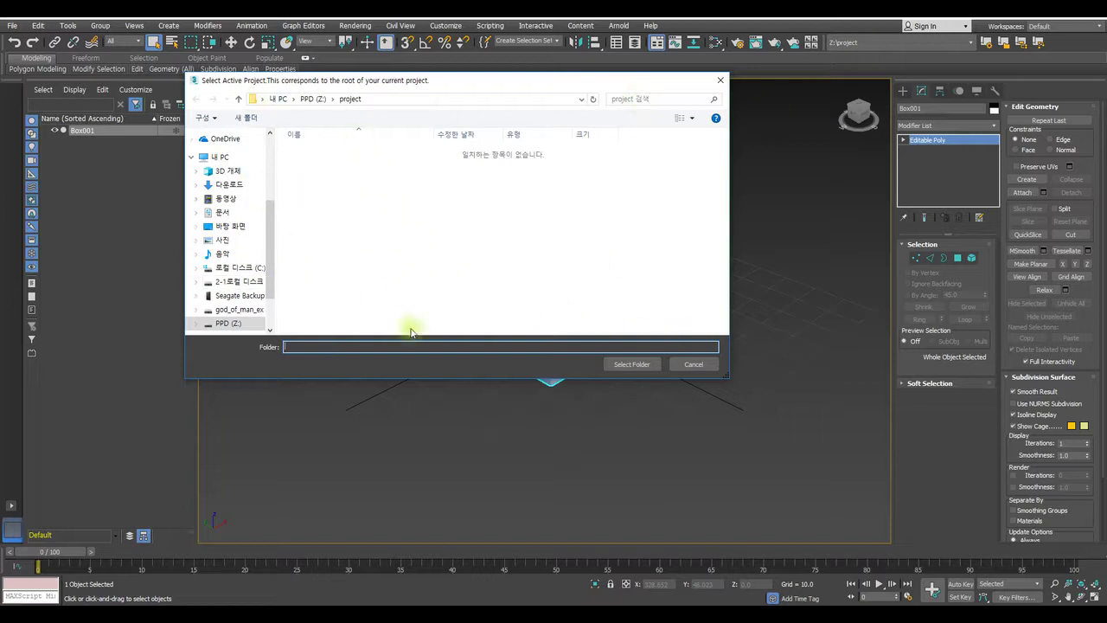
pyautogui.click(717, 81)
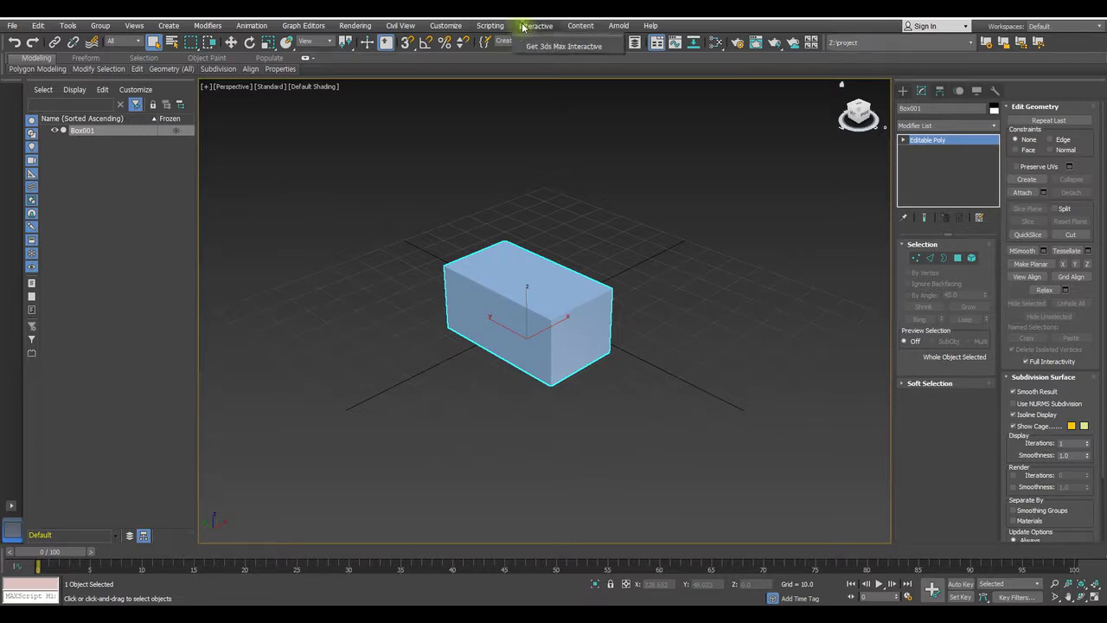
pyautogui.click(454, 25)
pyautogui.click(461, 208)
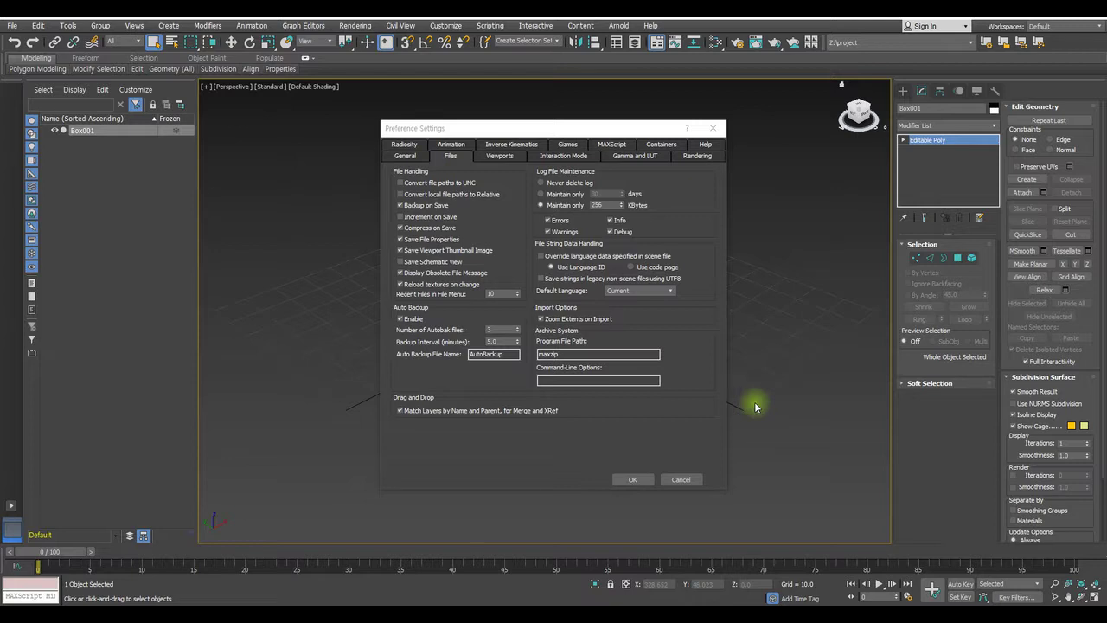
pyautogui.click(681, 484)
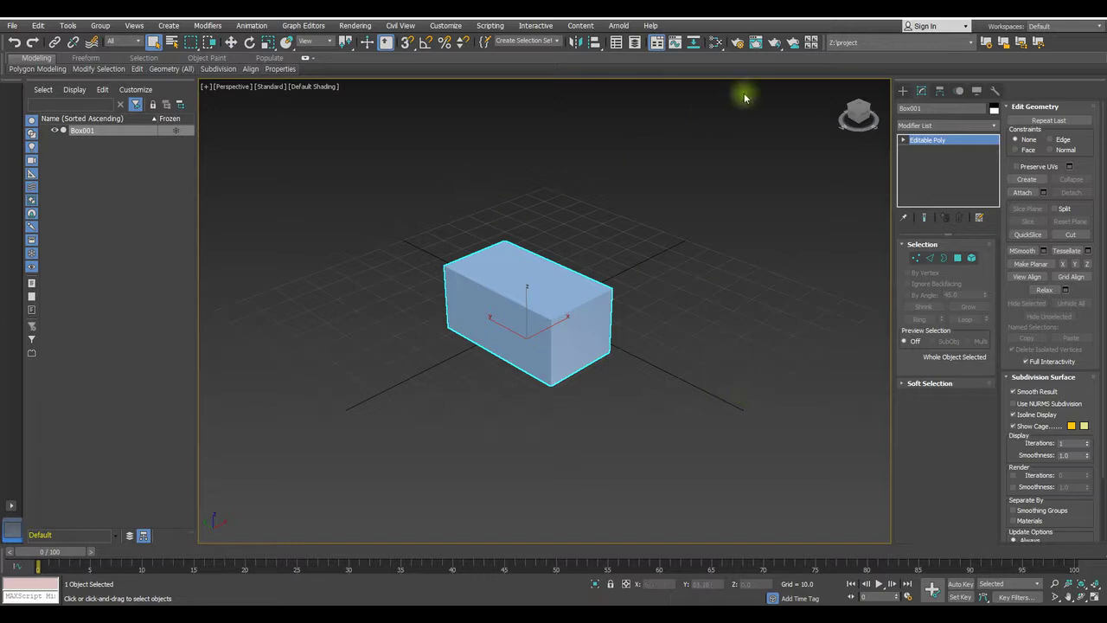
pyautogui.click(12, 25)
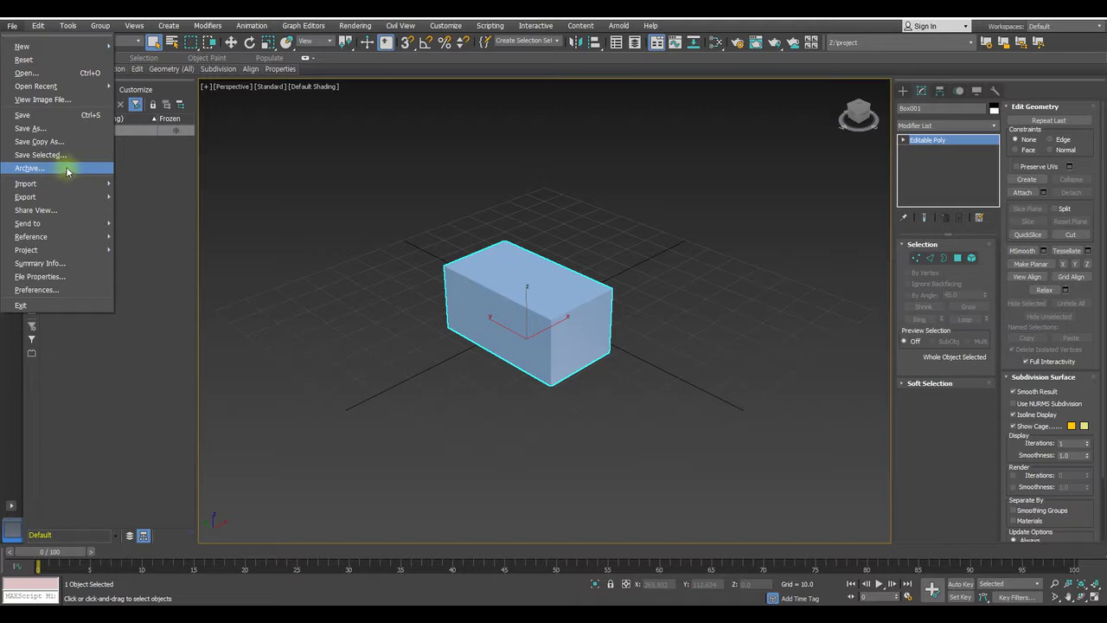
pyautogui.moveTo(67, 196)
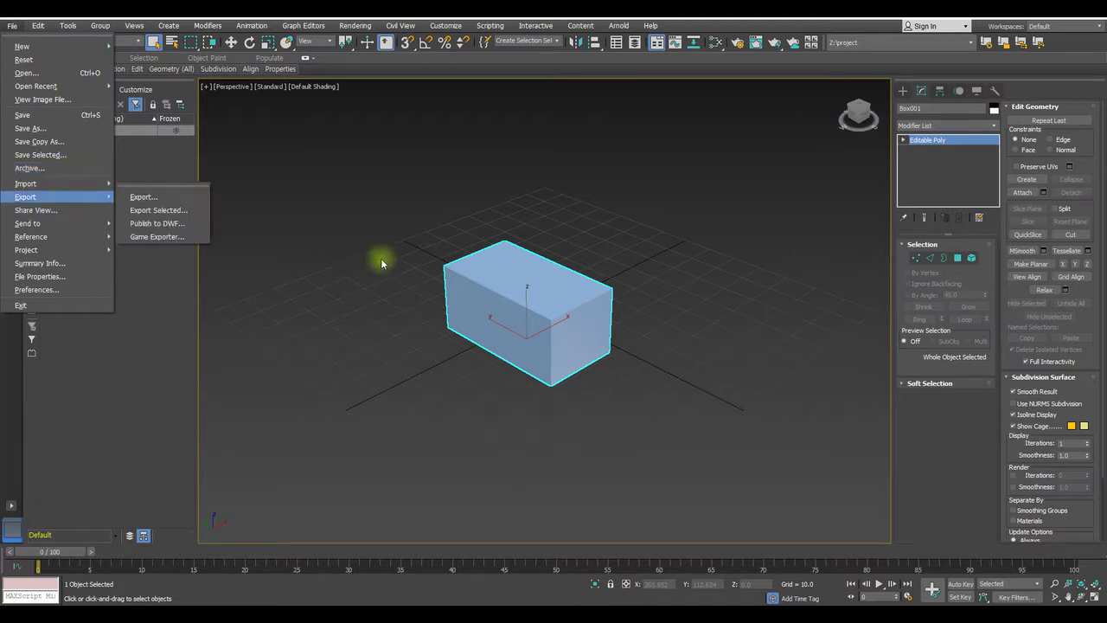
pyautogui.click(569, 13)
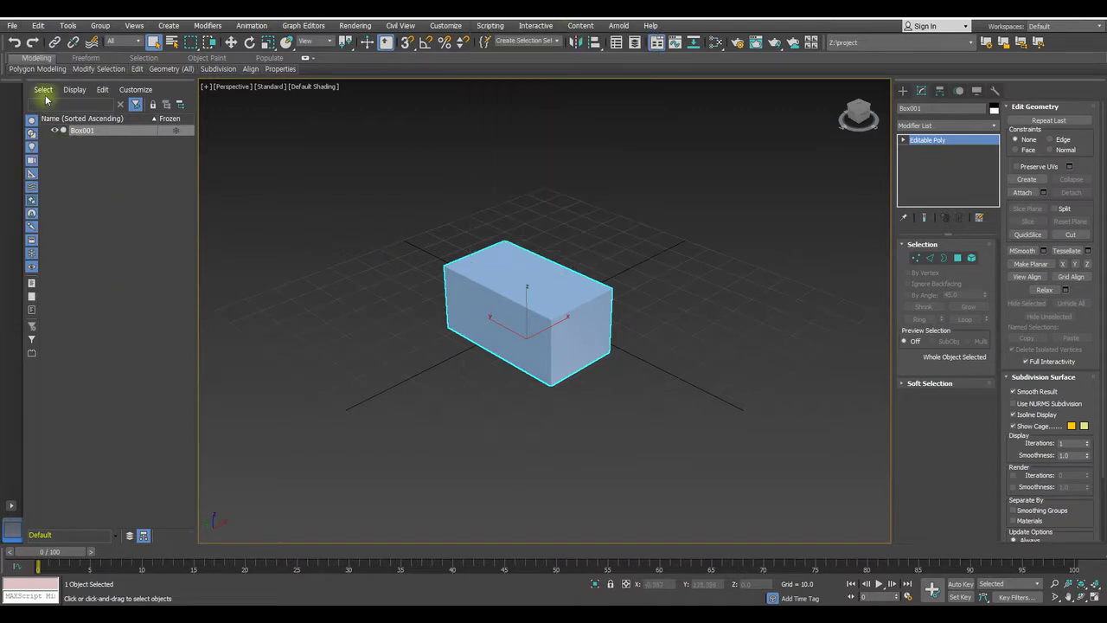
# Open the preferences and look at the viewport parameters, ghosting, highlight and display driver settings in the Viewports preferences.
pyautogui.click(12, 25)
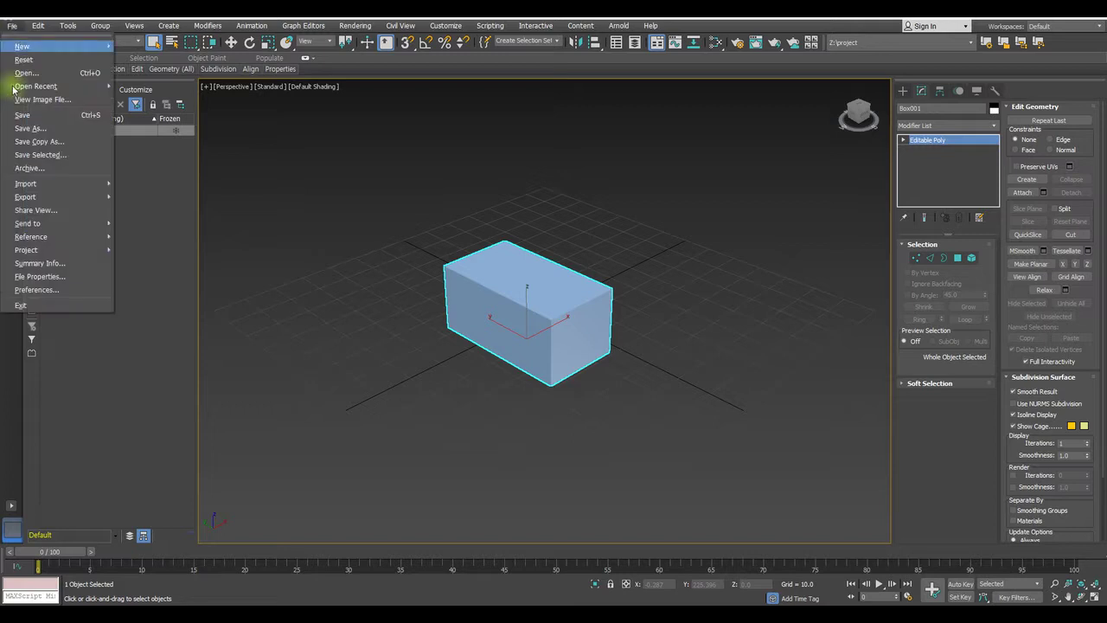
pyautogui.click(402, 180)
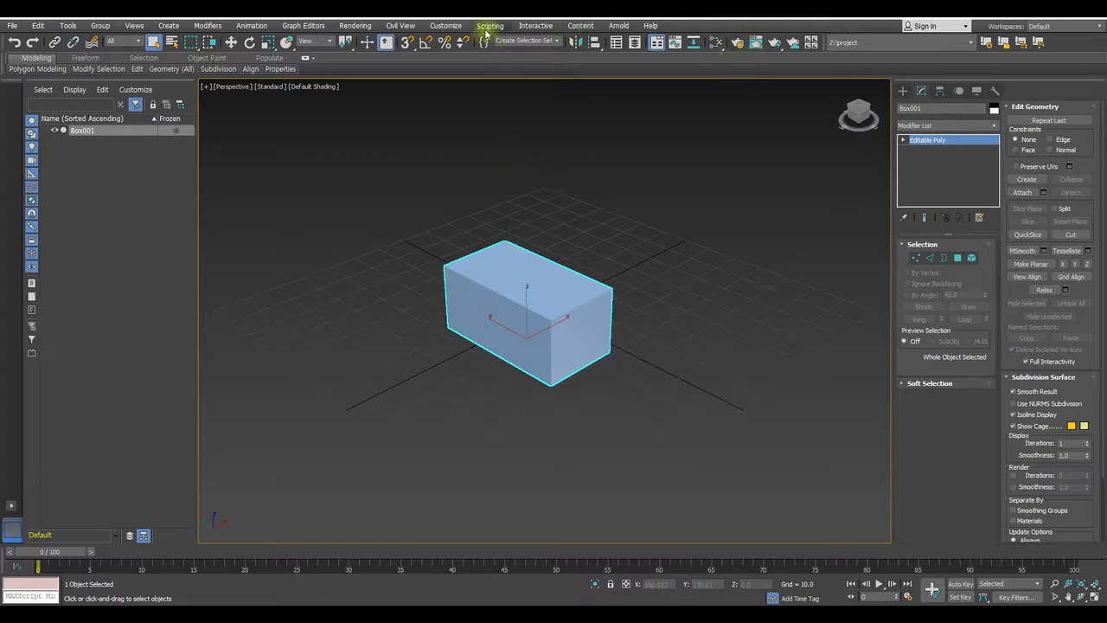
pyautogui.click(447, 26)
pyautogui.click(486, 209)
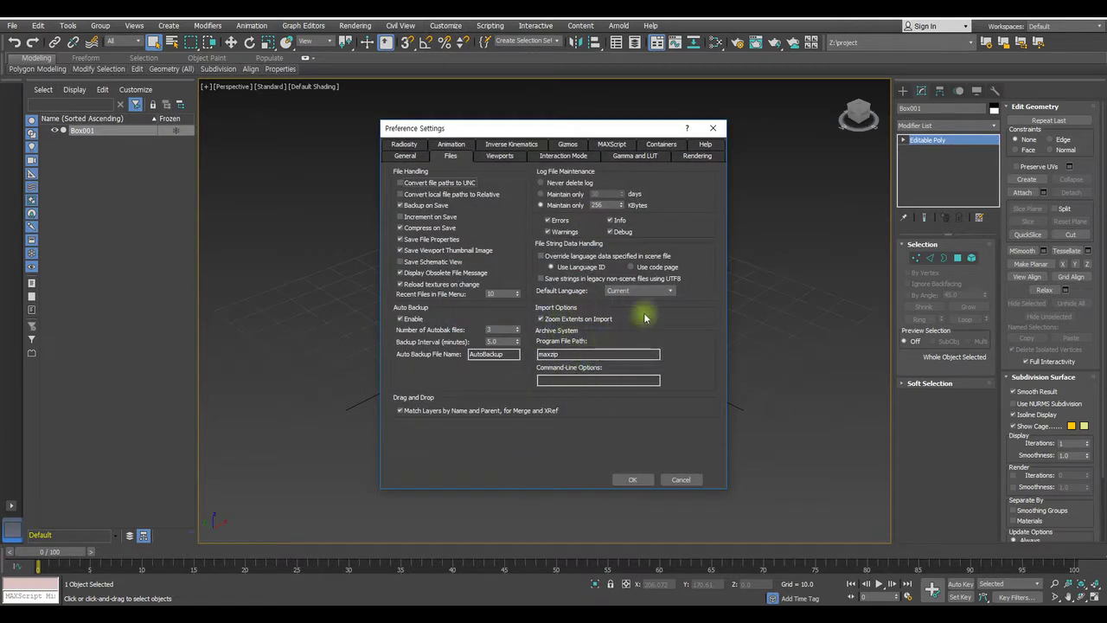
pyautogui.click(500, 156)
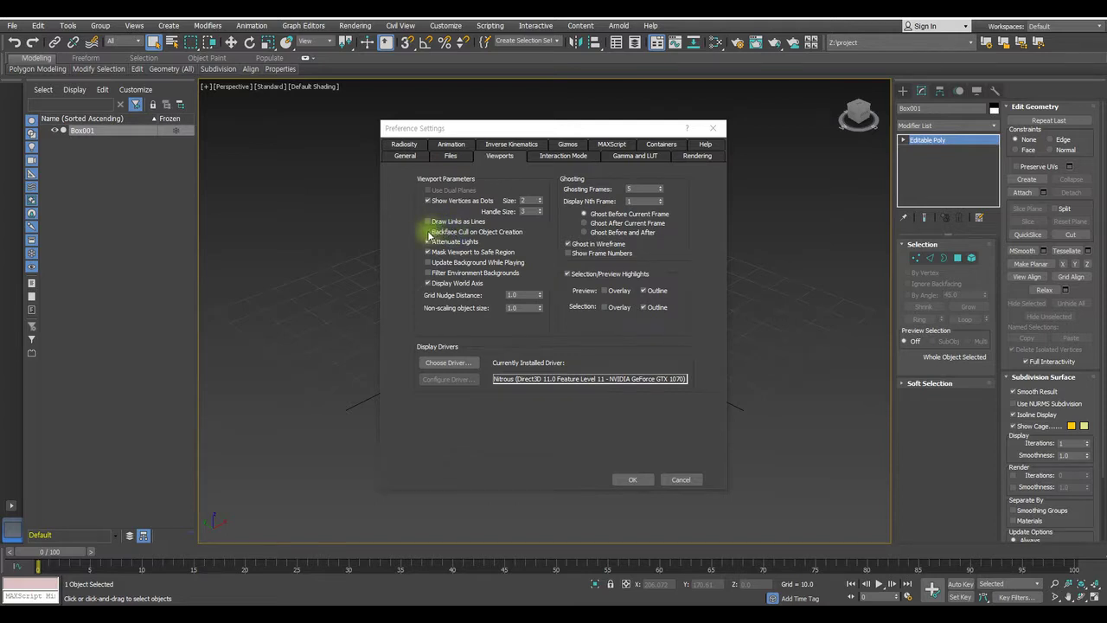
pyautogui.moveTo(497, 129); pyautogui.dragTo(600, 157)
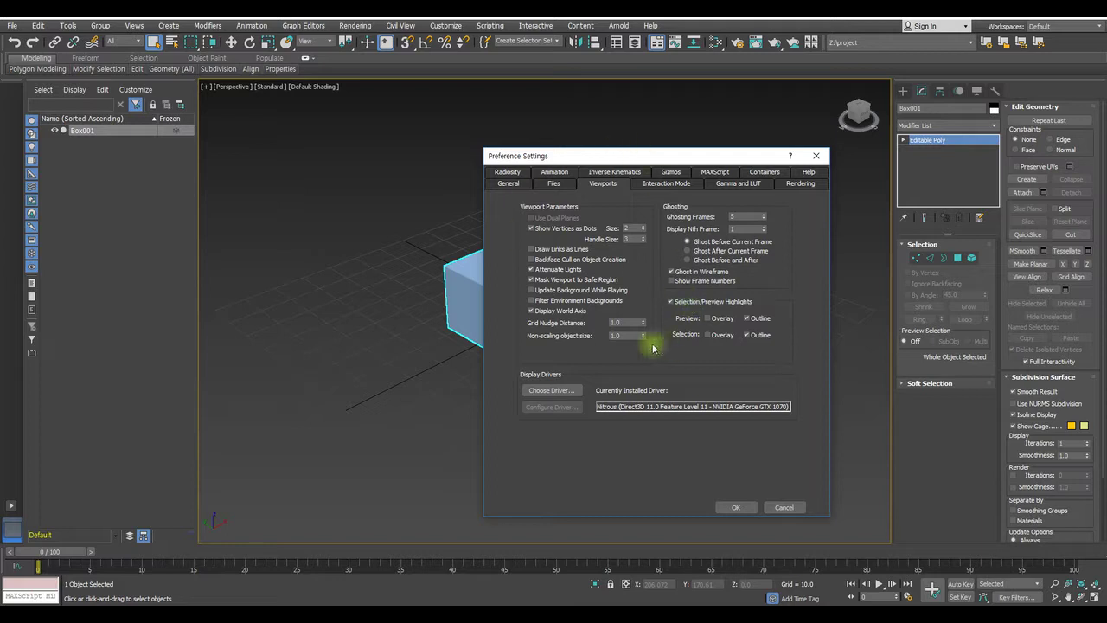
pyautogui.moveTo(639, 156); pyautogui.dragTo(552, 141)
# Review the Interaction Mode preferences, keeping mouse and keyboard interaction set to 3ds Max and For 3ds Max Only.
pyautogui.click(573, 168)
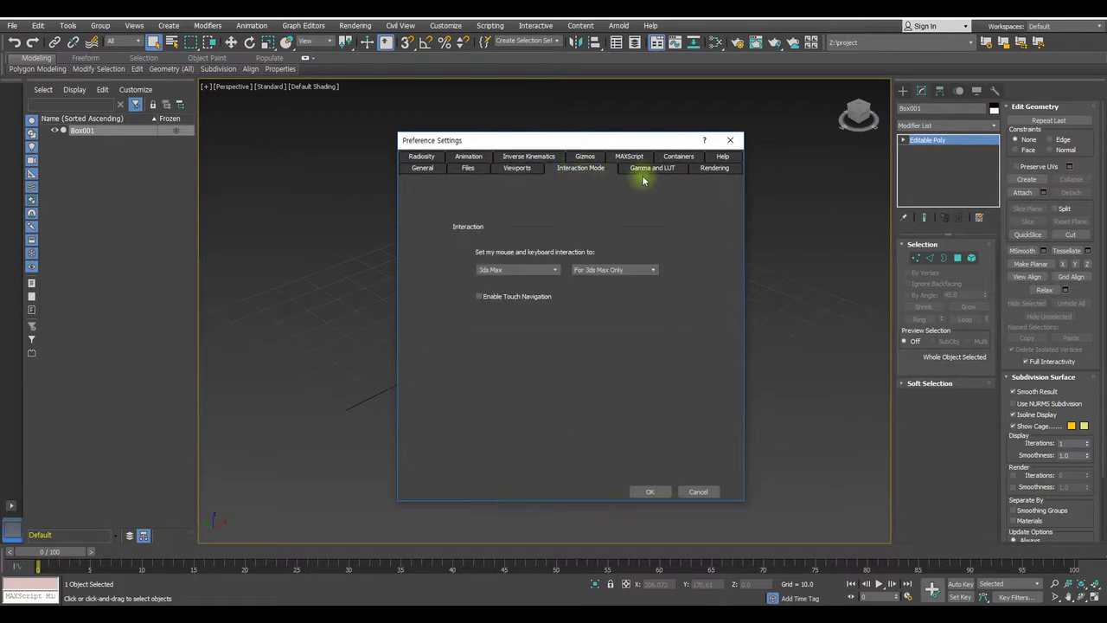
pyautogui.click(517, 270)
pyautogui.click(519, 279)
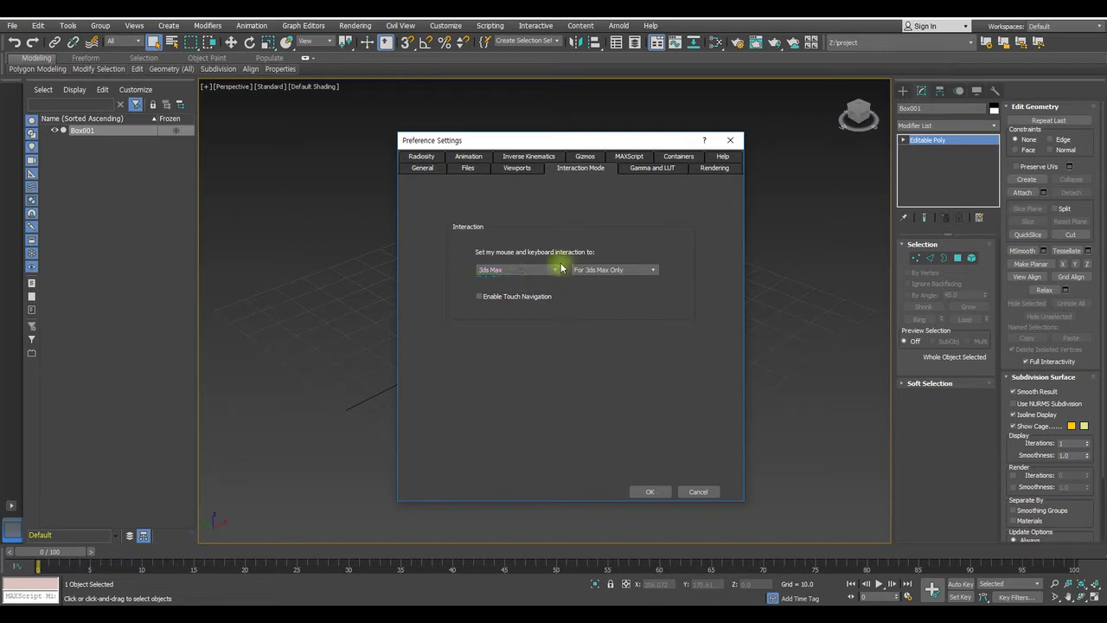
pyautogui.click(608, 271)
pyautogui.click(608, 280)
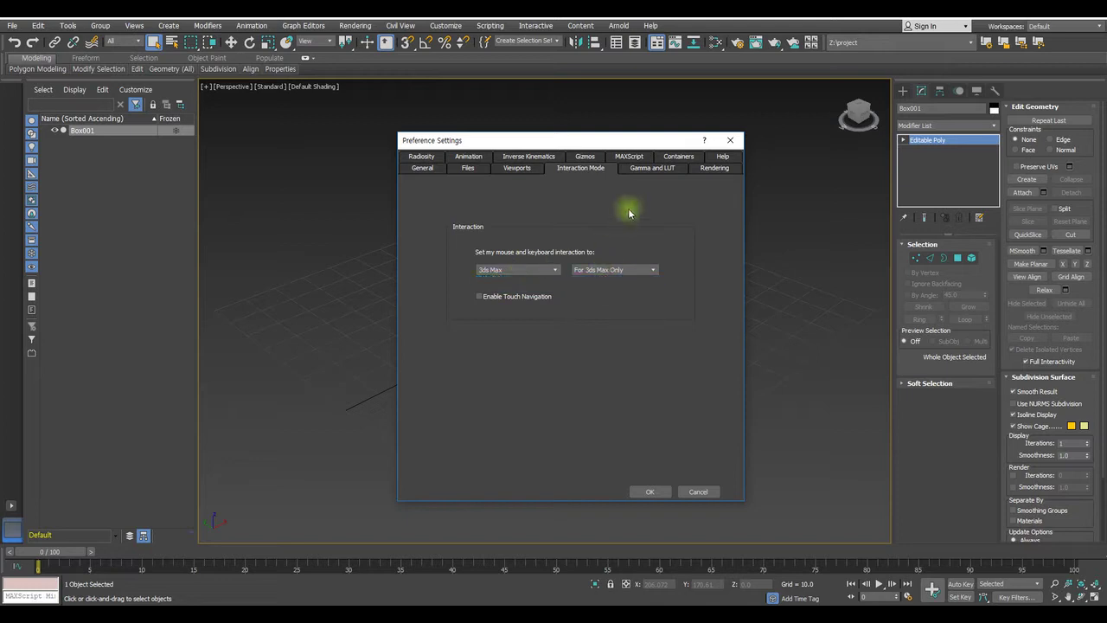
# Turn off Enable Gamma/LUT Correction, Affect Color Selectors and Affect Material Editor in the Gamma and LUT preferences.
pyautogui.click(649, 168)
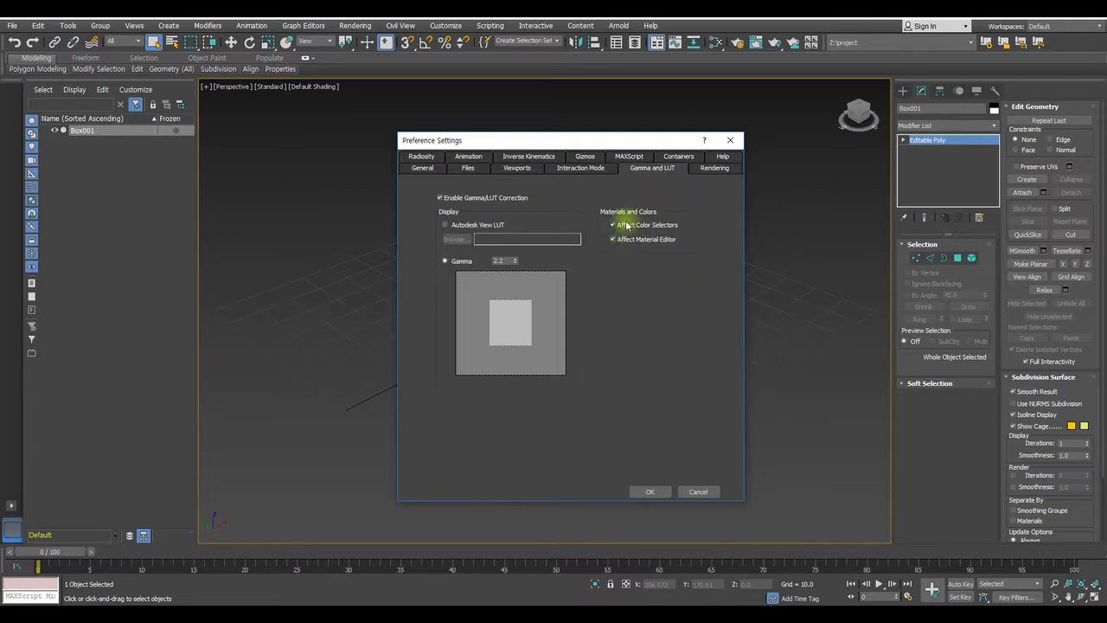
pyautogui.click(441, 198)
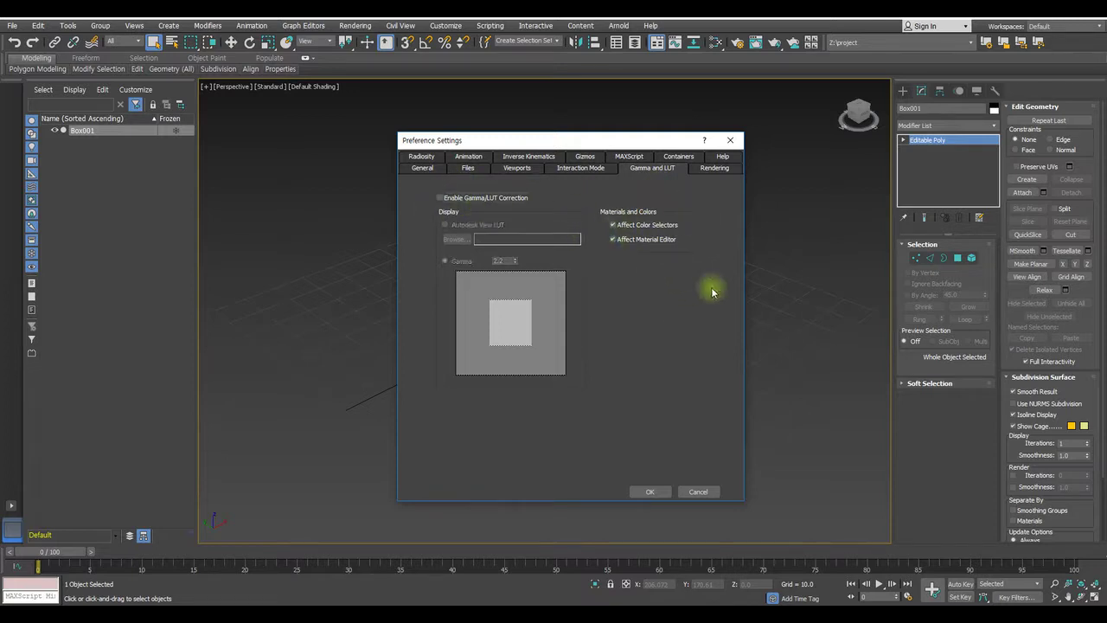
pyautogui.click(612, 224)
pyautogui.click(612, 239)
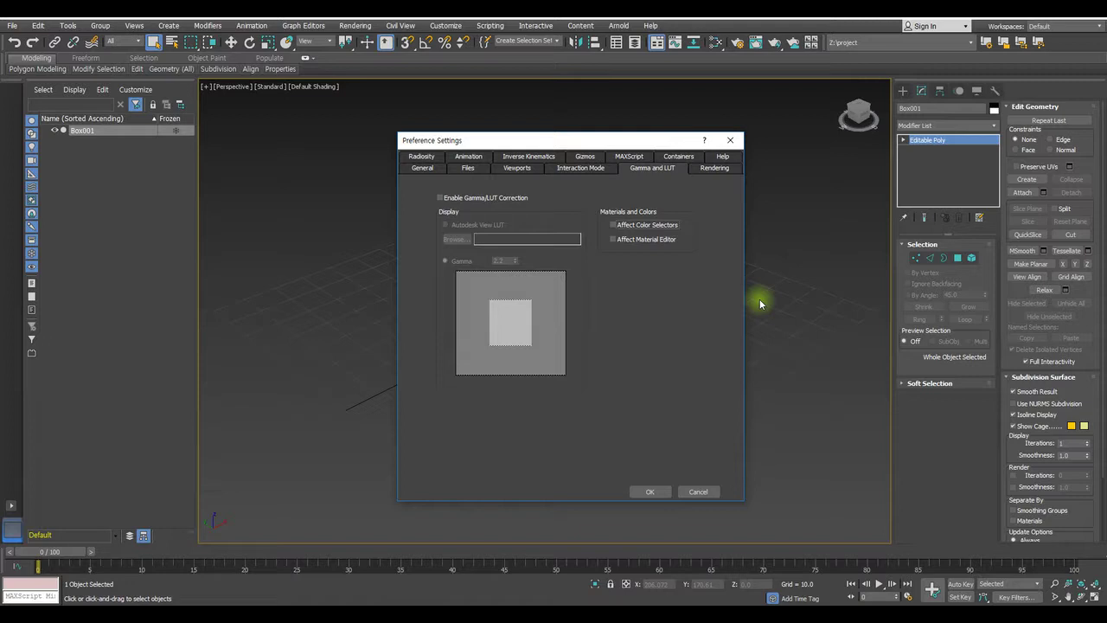
# Re-enable Gamma/LUT Correction and Affect Color Selectors, leave Affect Material Editor off, and apply the preferences.
pyautogui.click(454, 199)
pyautogui.click(614, 225)
pyautogui.click(627, 242)
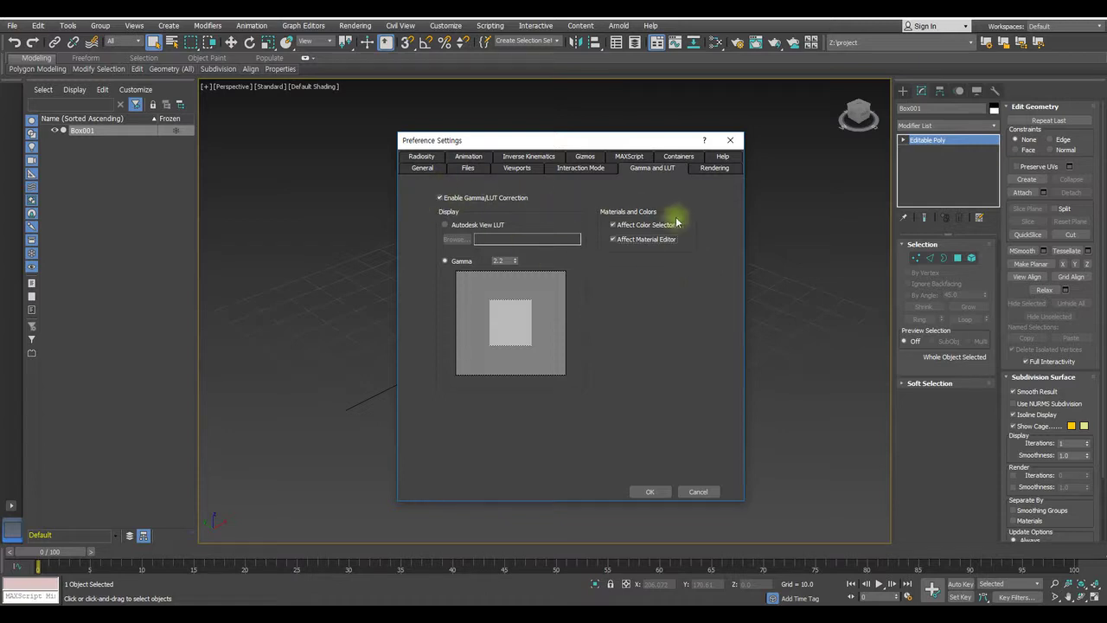
pyautogui.click(613, 239)
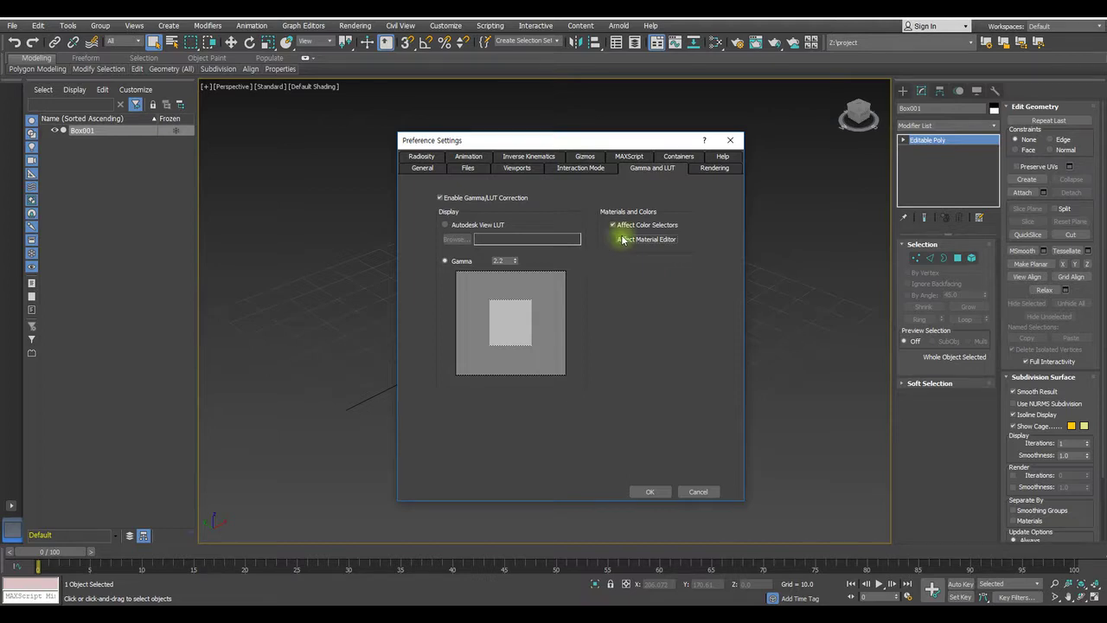
pyautogui.click(650, 491)
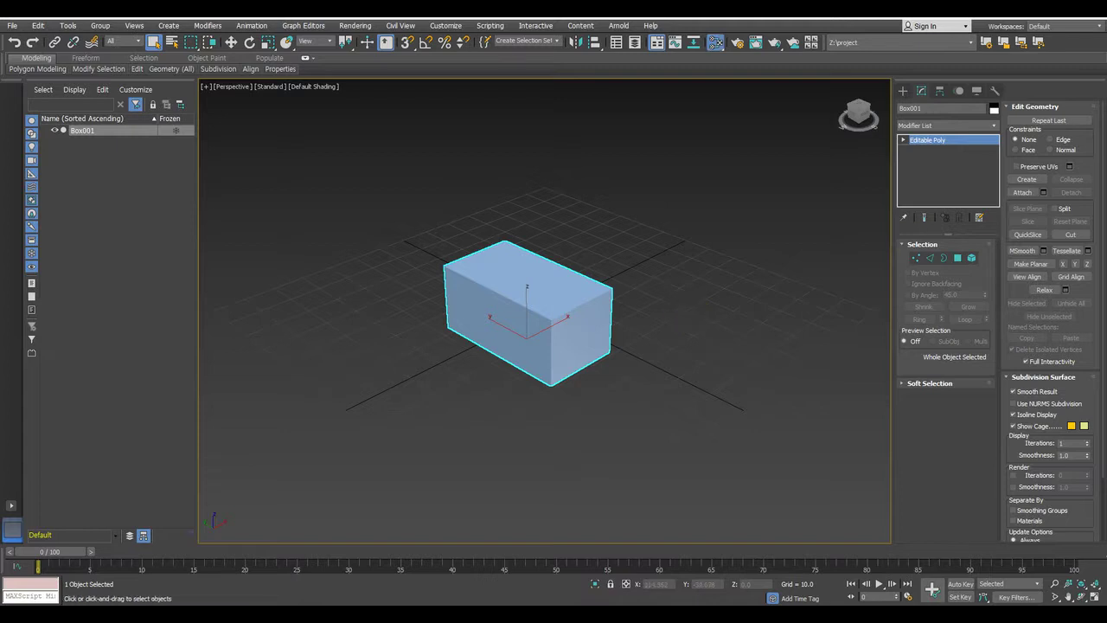
# Add a Scanline Standard material to View1 of the Slate Material Editor and enlarge its preview.
pyautogui.press('m')
pyautogui.moveTo(514, 104); pyautogui.dragTo(405, 132)
pyautogui.scroll(-3, 298, 278)
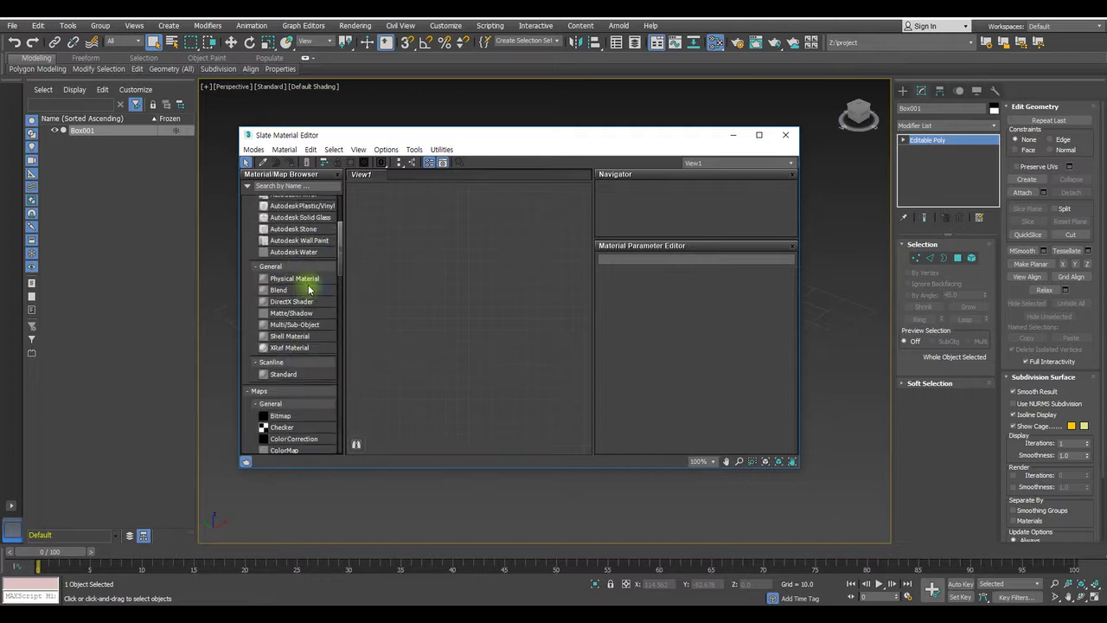
pyautogui.click(282, 377)
pyautogui.moveTo(281, 380); pyautogui.dragTo(472, 269)
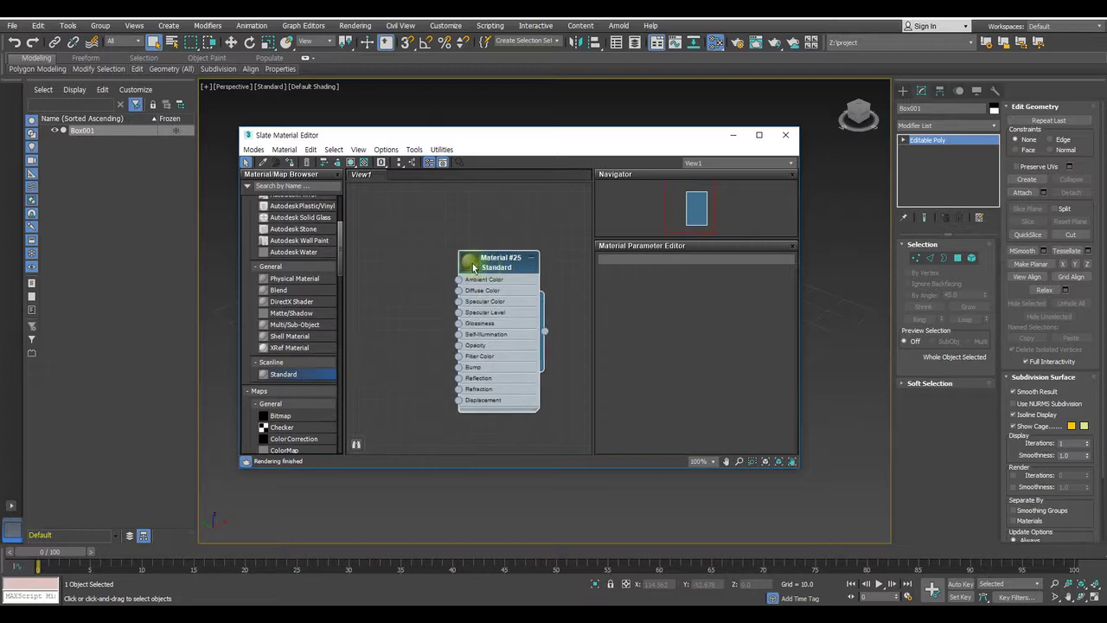
pyautogui.doubleClick(494, 264)
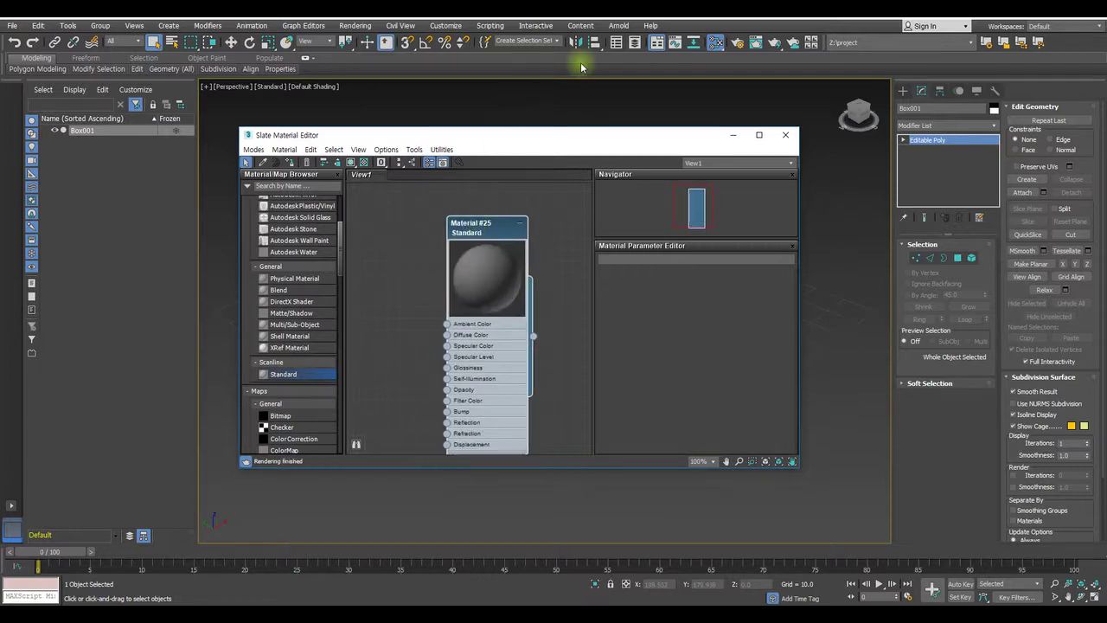
# Turn on Affect Material Editor in the Gamma and LUT preferences and apply the change.
pyautogui.click(490, 25)
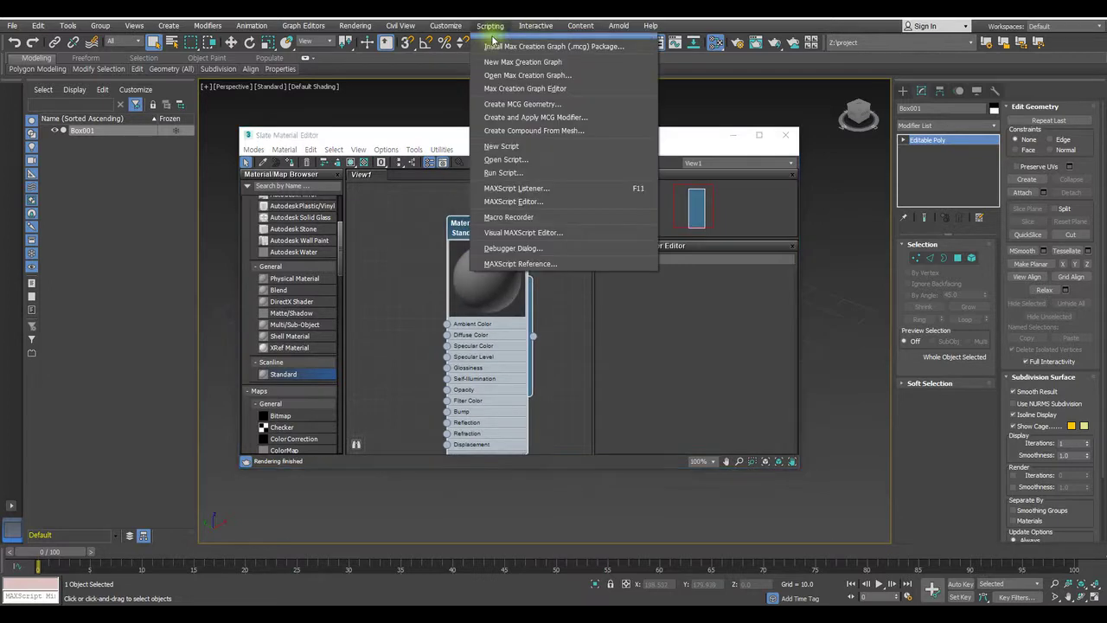
pyautogui.moveTo(430, 32)
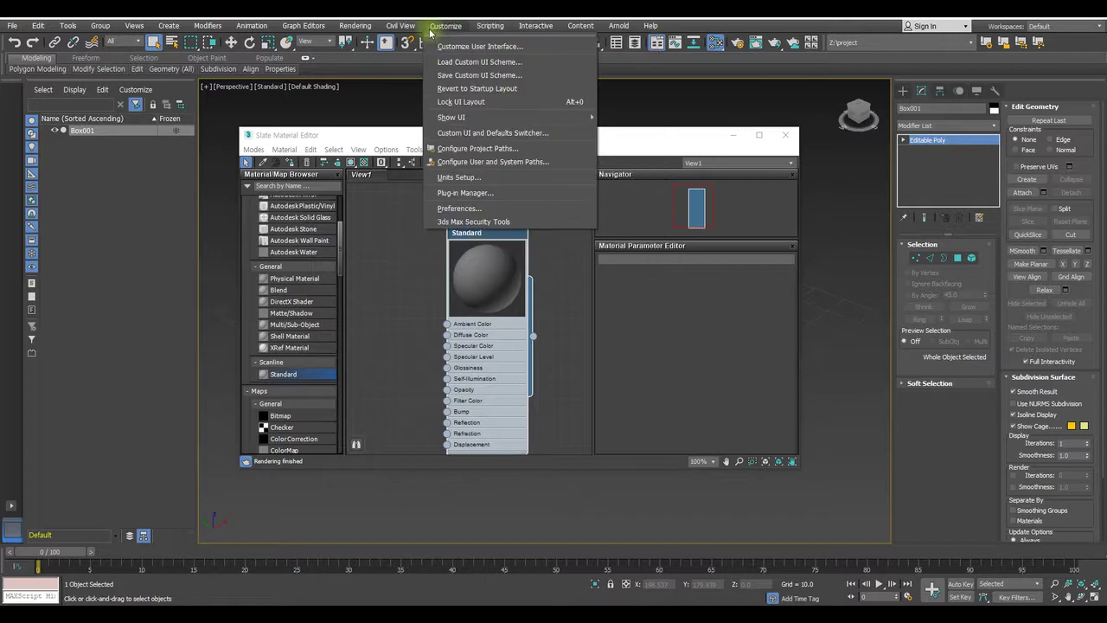
pyautogui.click(459, 207)
pyautogui.click(595, 227)
pyautogui.moveTo(558, 131); pyautogui.dragTo(851, 124)
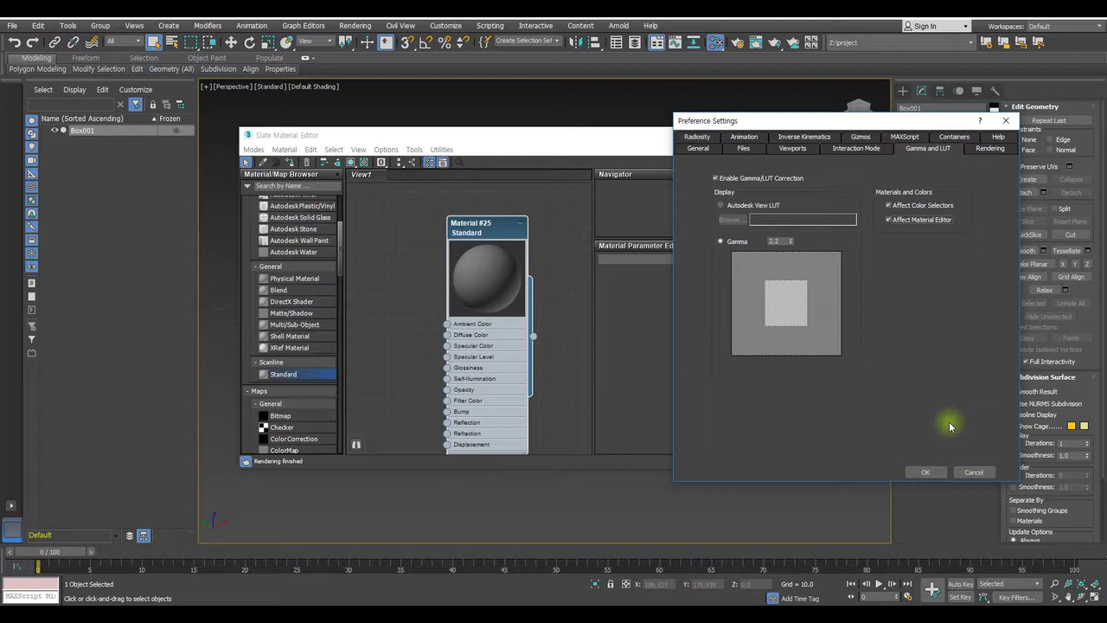
pyautogui.click(925, 472)
# Add a second Standard material, enlarge its preview, and arrange both material nodes side by side for comparison.
pyautogui.moveTo(508, 227); pyautogui.dragTo(532, 215)
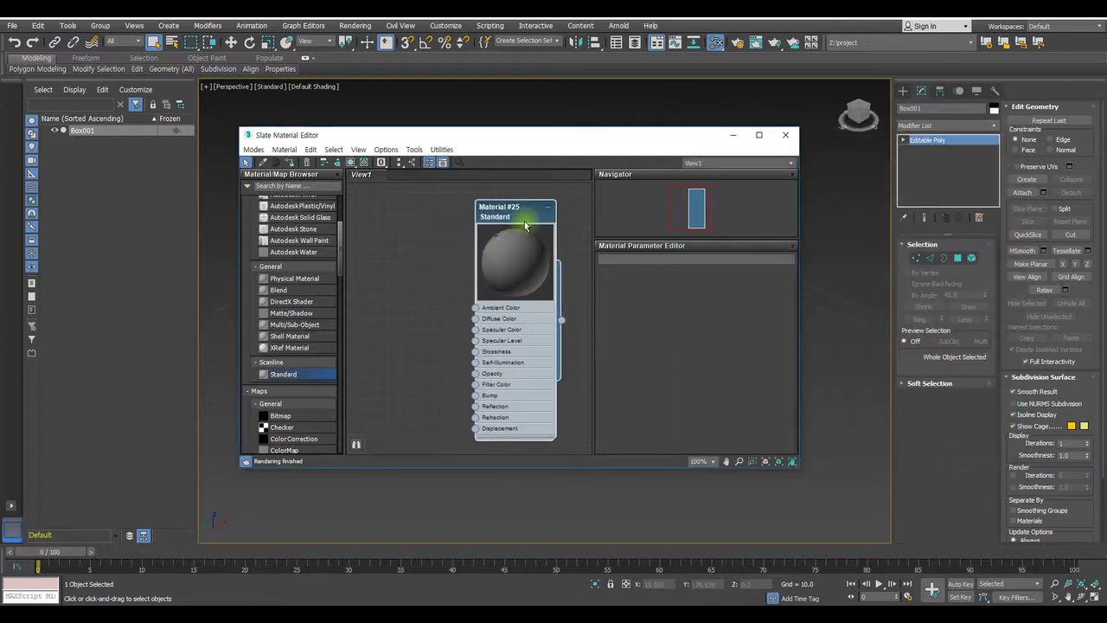
pyautogui.moveTo(425, 248); pyautogui.dragTo(427, 244)
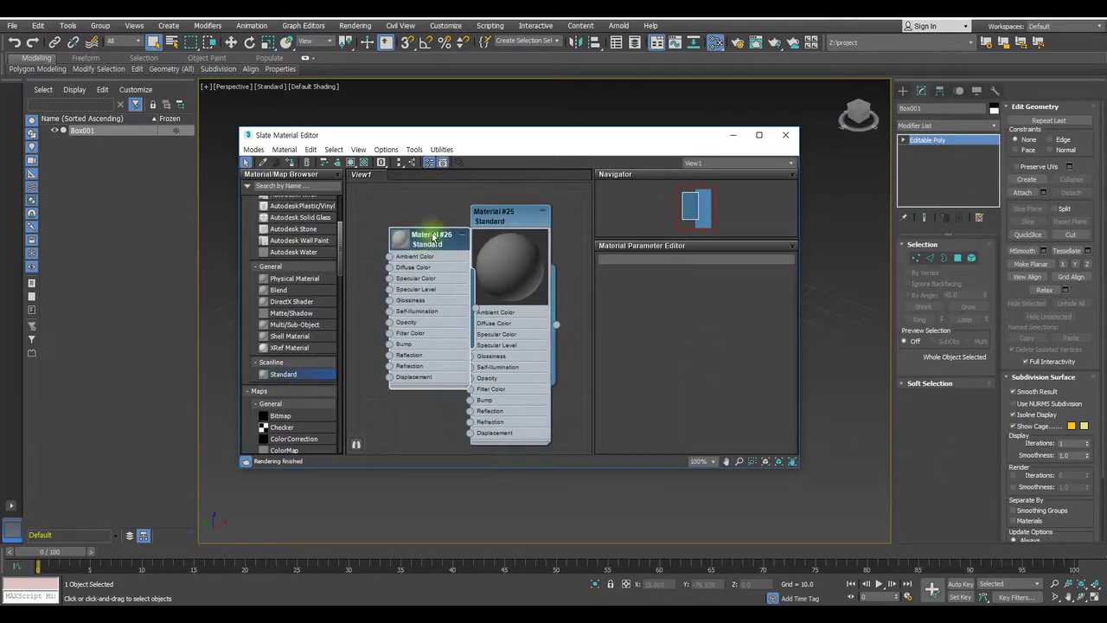
pyautogui.doubleClick(403, 241)
pyautogui.moveTo(512, 221); pyautogui.dragTo(524, 245)
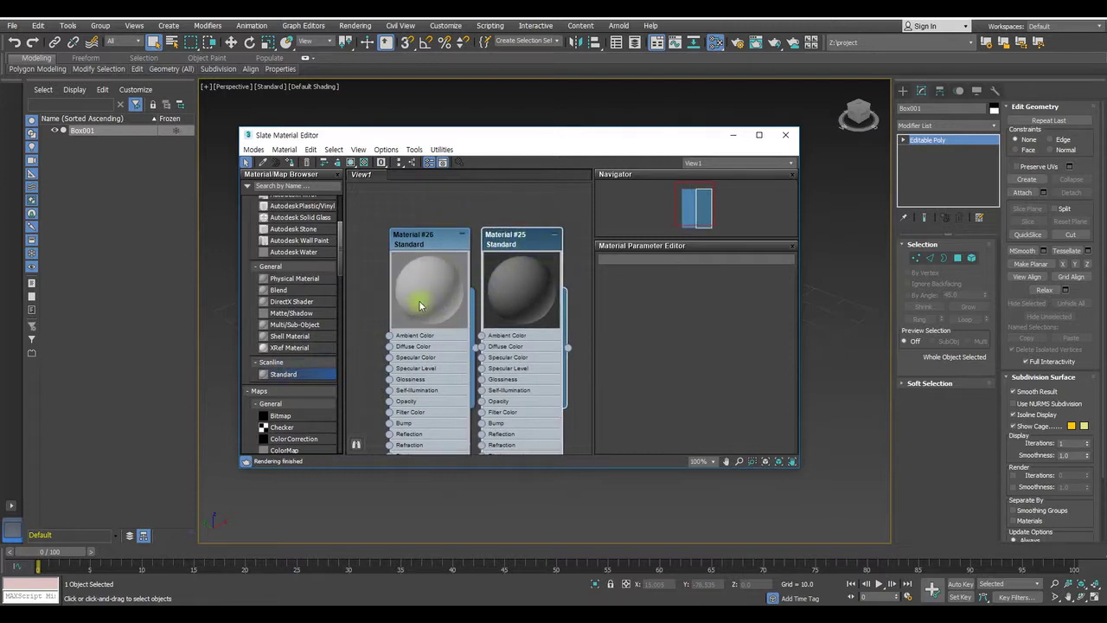
pyautogui.moveTo(517, 242); pyautogui.dragTo(528, 243)
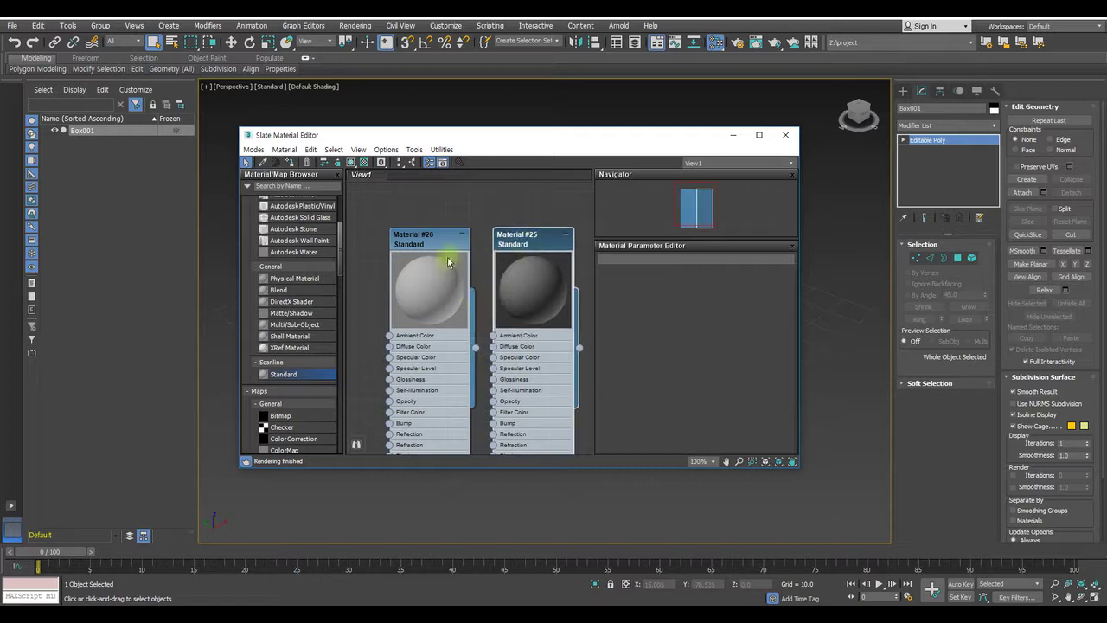
pyautogui.moveTo(427, 250); pyautogui.dragTo(416, 227)
pyautogui.moveTo(520, 245); pyautogui.dragTo(510, 222)
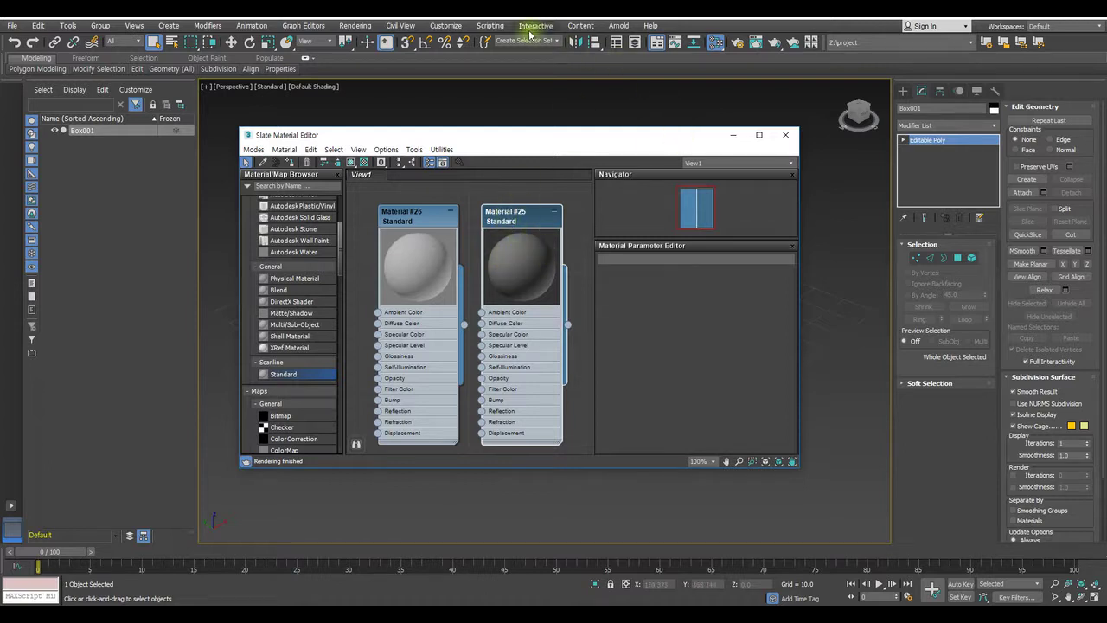
# Reopen the Gamma and LUT preferences and examine the settings alongside the two material previews.
pyautogui.click(490, 26)
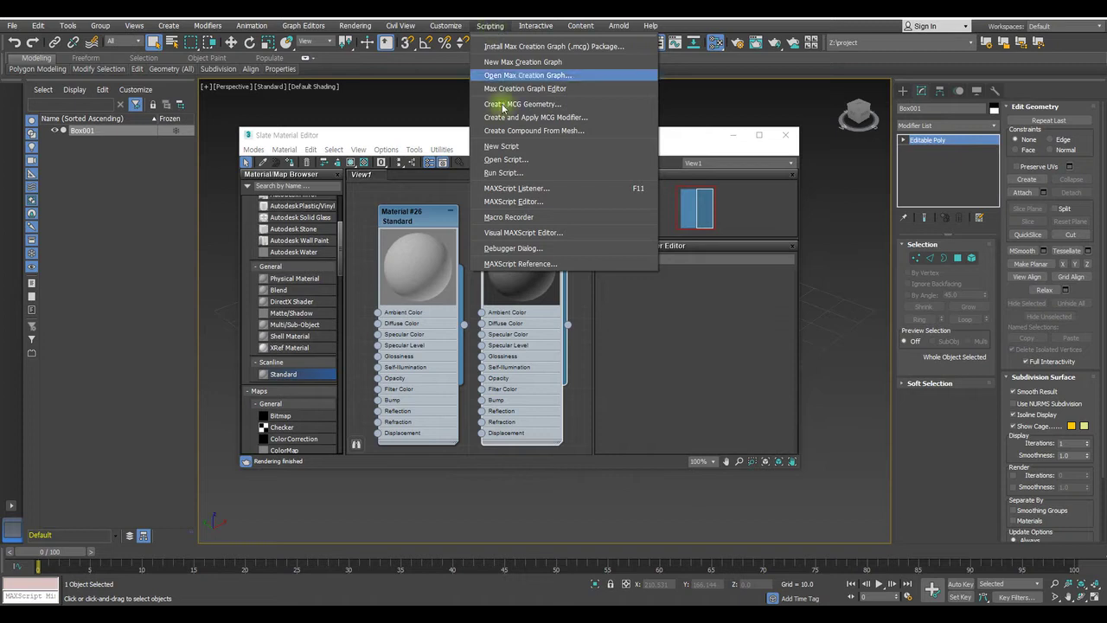
pyautogui.moveTo(446, 25)
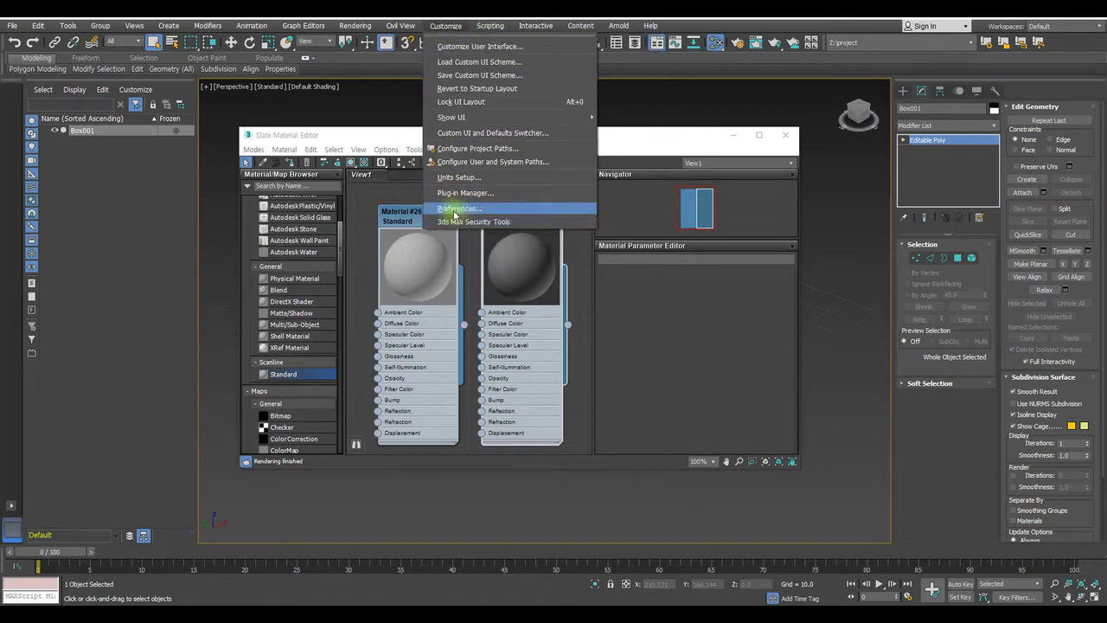
pyautogui.click(456, 209)
pyautogui.moveTo(483, 136); pyautogui.dragTo(690, 155)
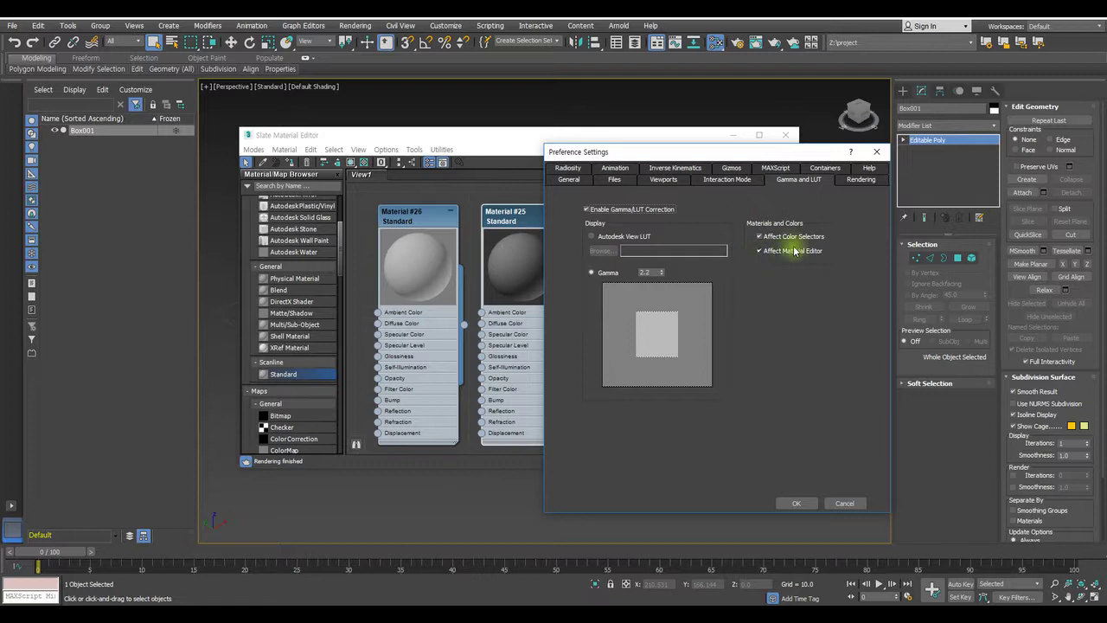
pyautogui.moveTo(658, 153); pyautogui.dragTo(741, 140)
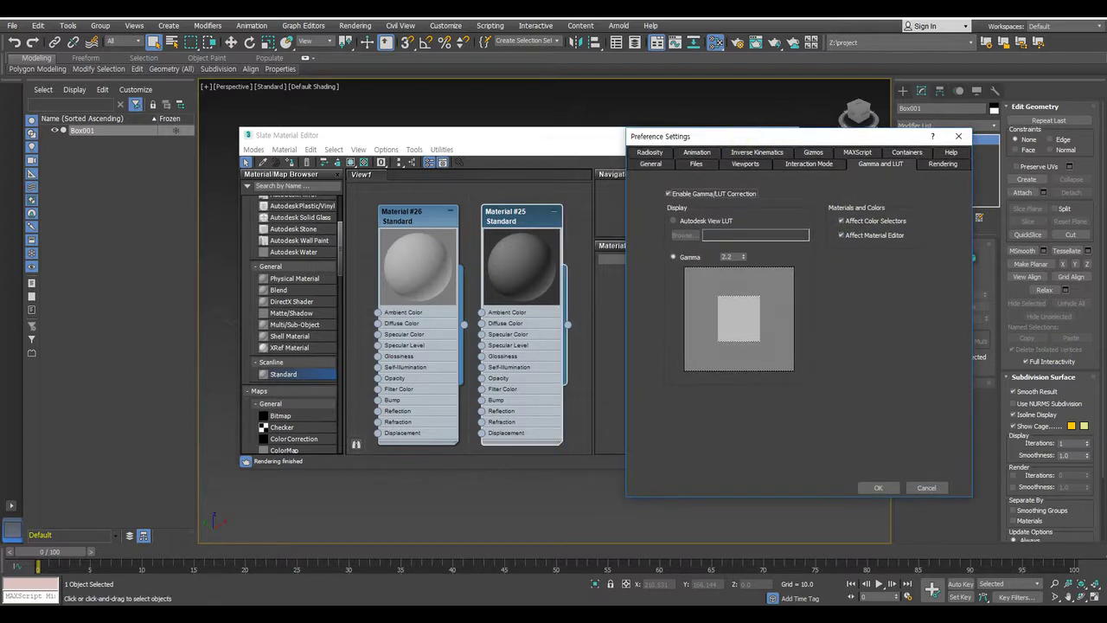
pyautogui.moveTo(692, 138); pyautogui.dragTo(677, 141)
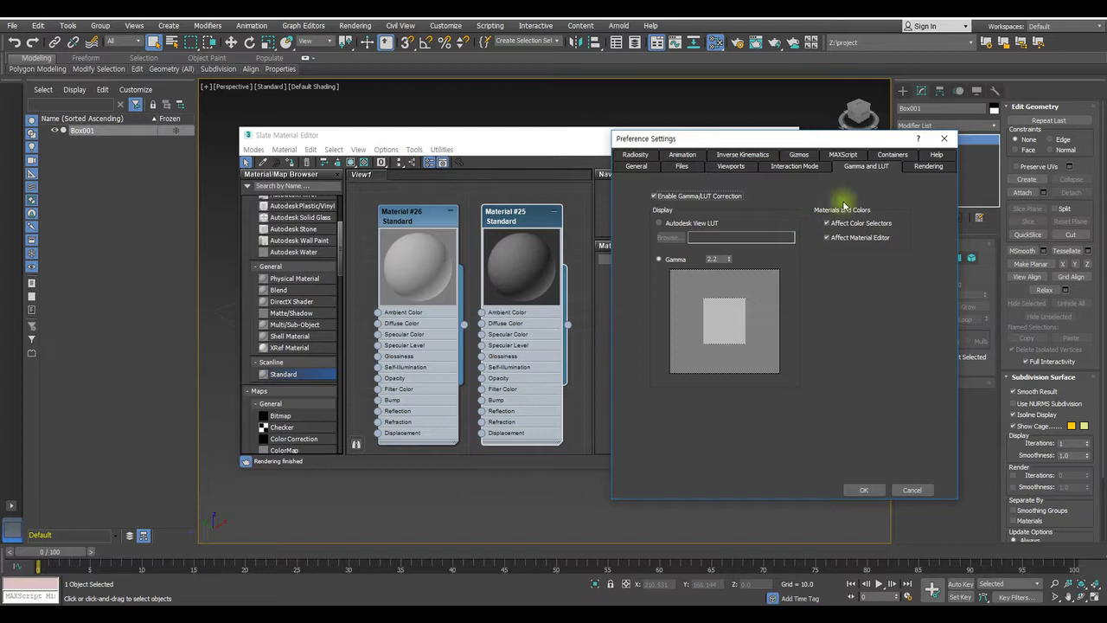
# Look through the Rendering, Radiosity, Animation, Inverse Kinematics and Gizmos preferences, then accept and close the preferences.
pyautogui.click(925, 166)
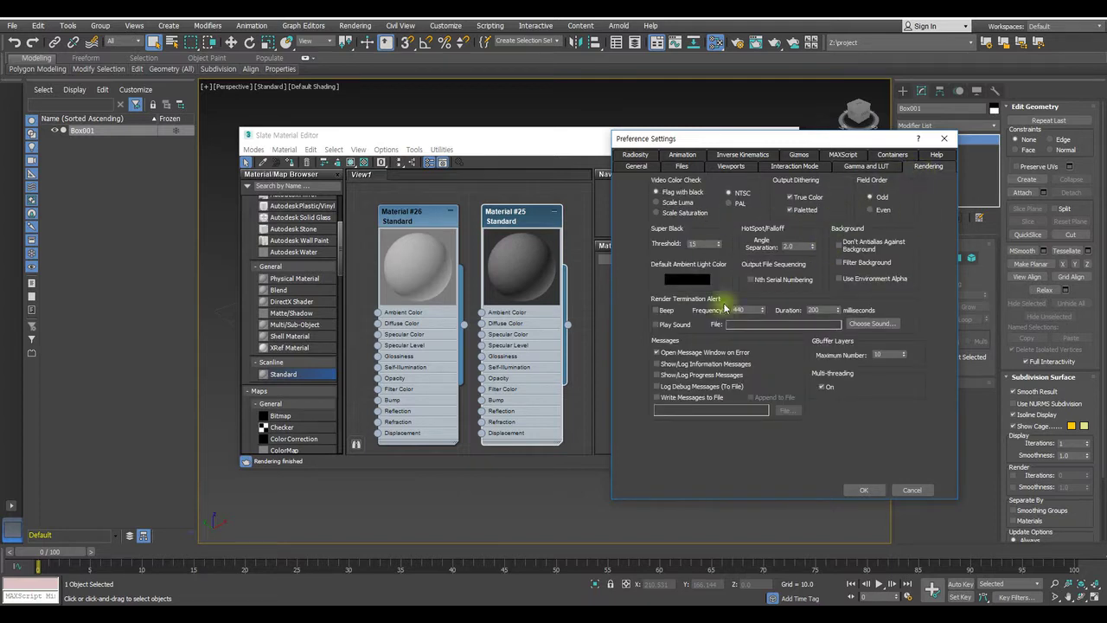
pyautogui.click(636, 156)
pyautogui.click(682, 166)
pyautogui.click(742, 167)
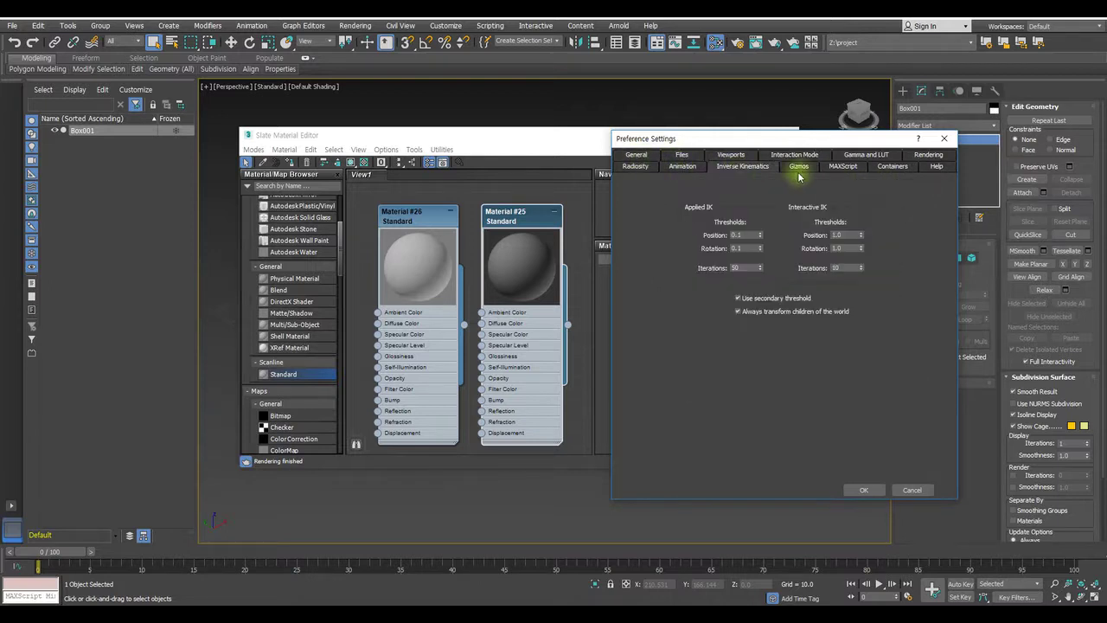
pyautogui.click(800, 167)
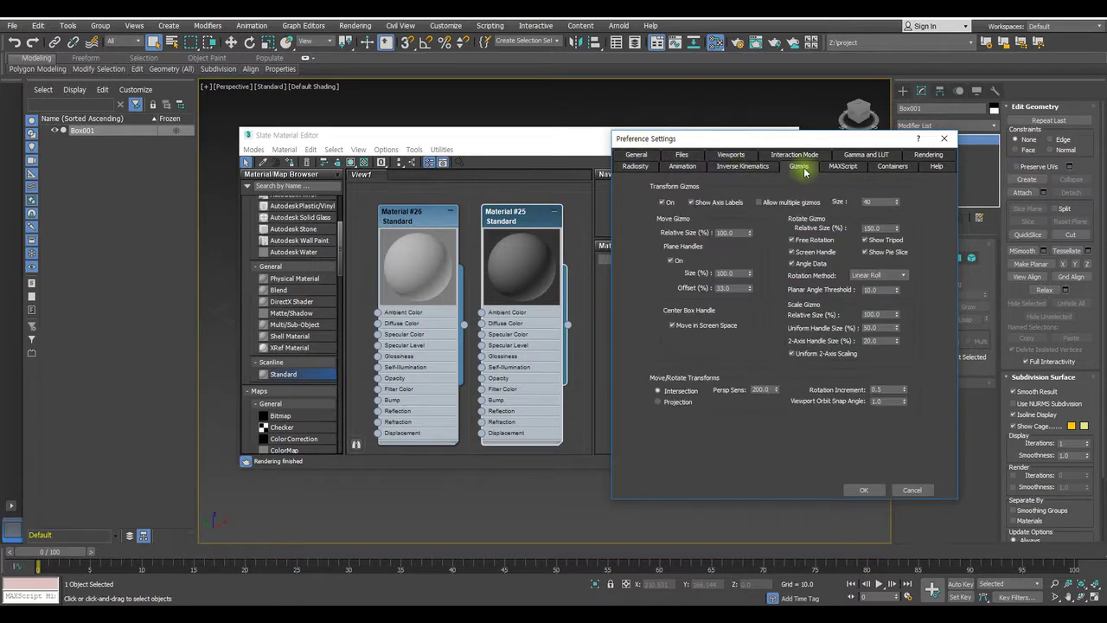
pyautogui.moveTo(789, 138); pyautogui.dragTo(780, 191)
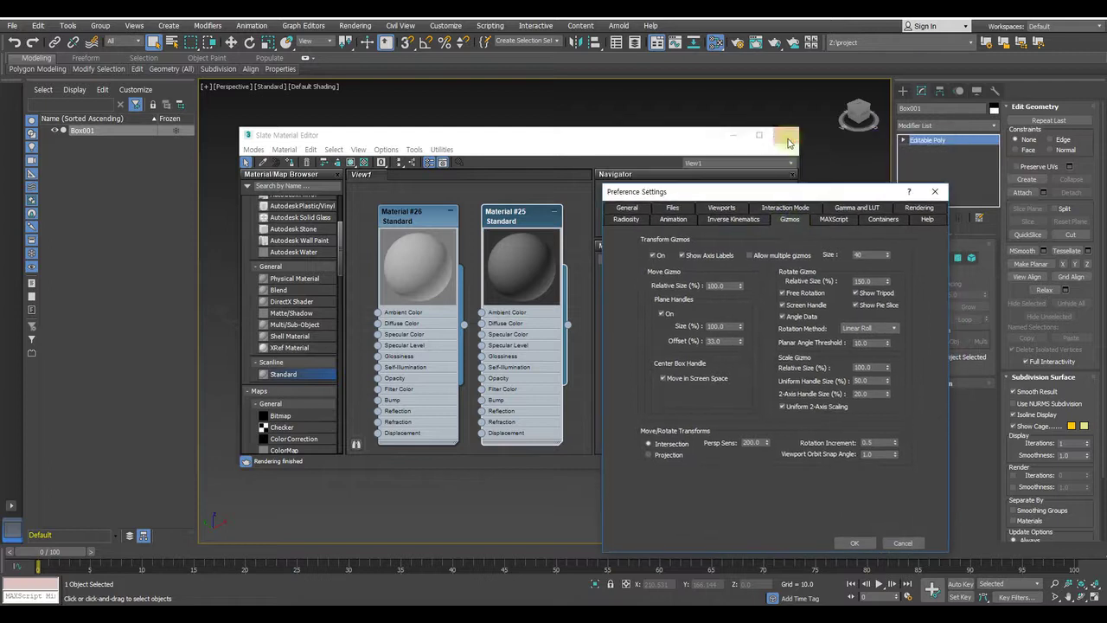
pyautogui.click(853, 542)
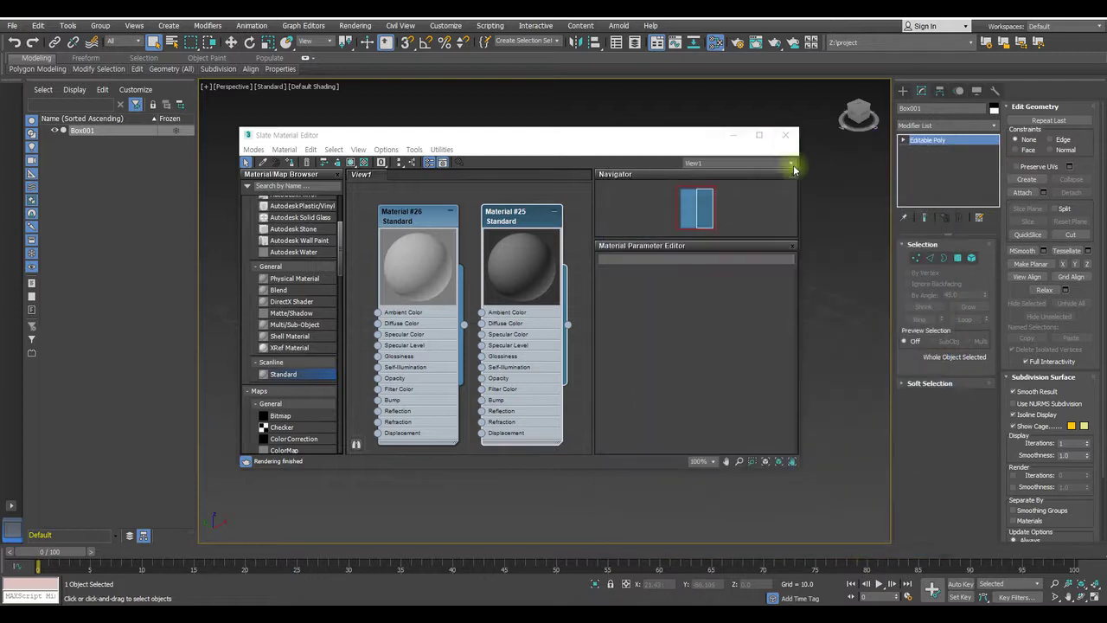
# Close the Slate Material Editor and activate the Move tool on the selected box.
pyautogui.click(786, 136)
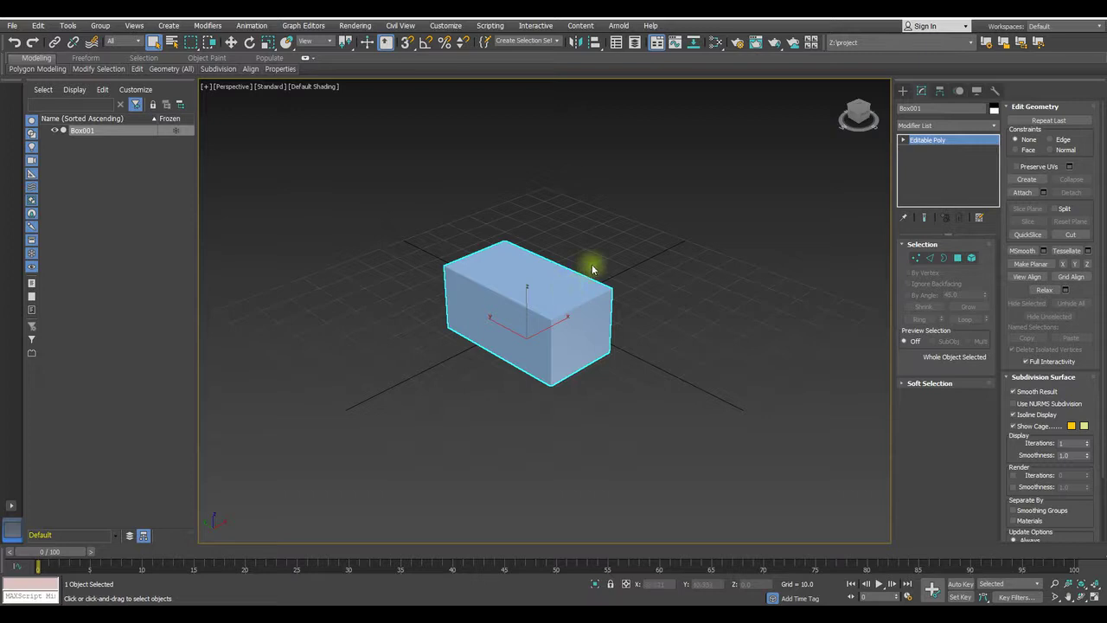
pyautogui.moveTo(594, 267); pyautogui.dragTo(560, 277, button='middle')
pyautogui.press('w')
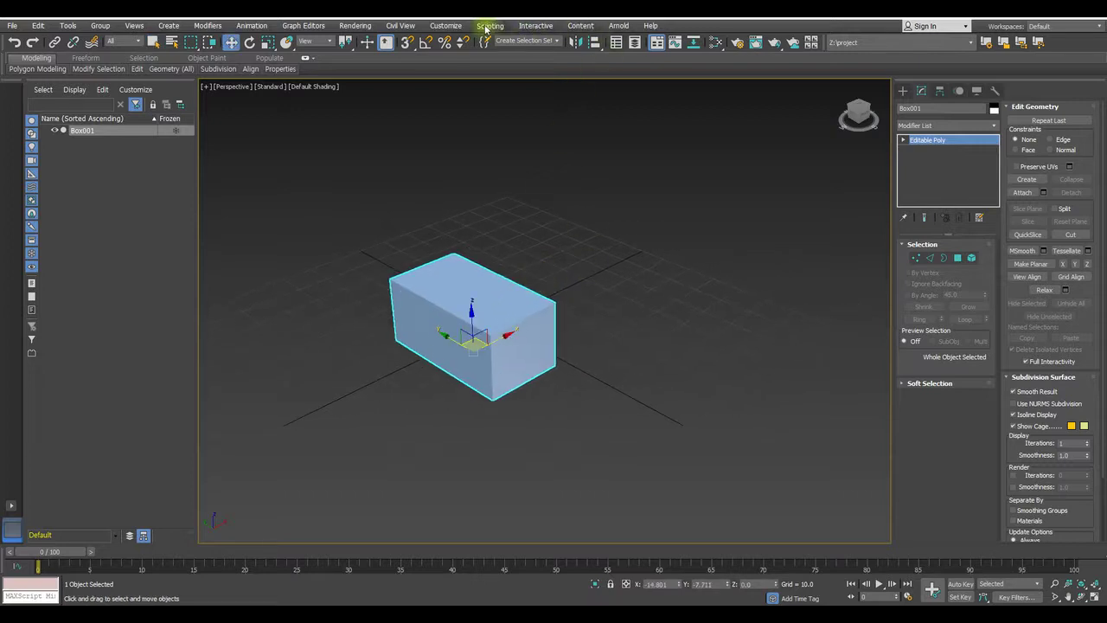
# Turn off the transform gizmos in the Gizmos preferences and move the box slightly to about X -12.19, Y -5.97.
pyautogui.click(445, 26)
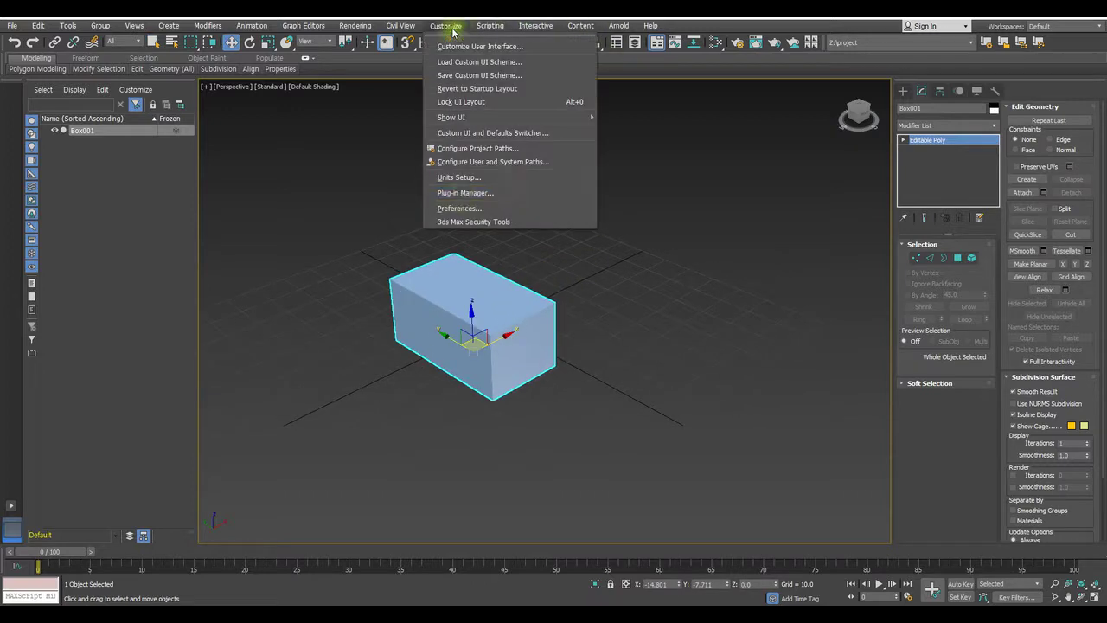
pyautogui.click(472, 208)
pyautogui.moveTo(459, 126); pyautogui.dragTo(737, 152)
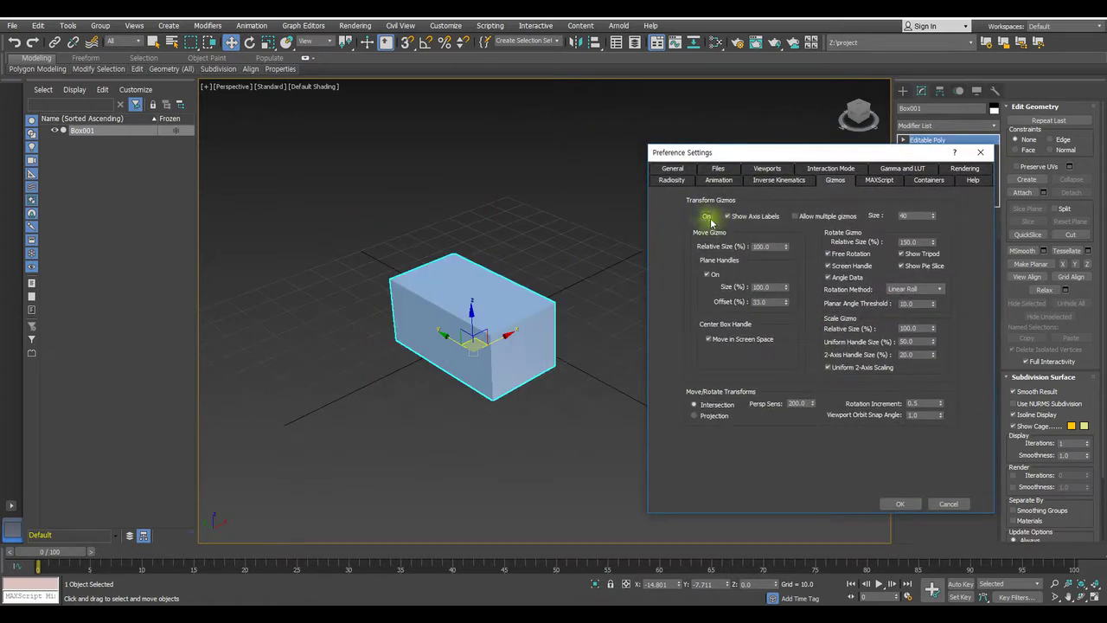
pyautogui.click(703, 220)
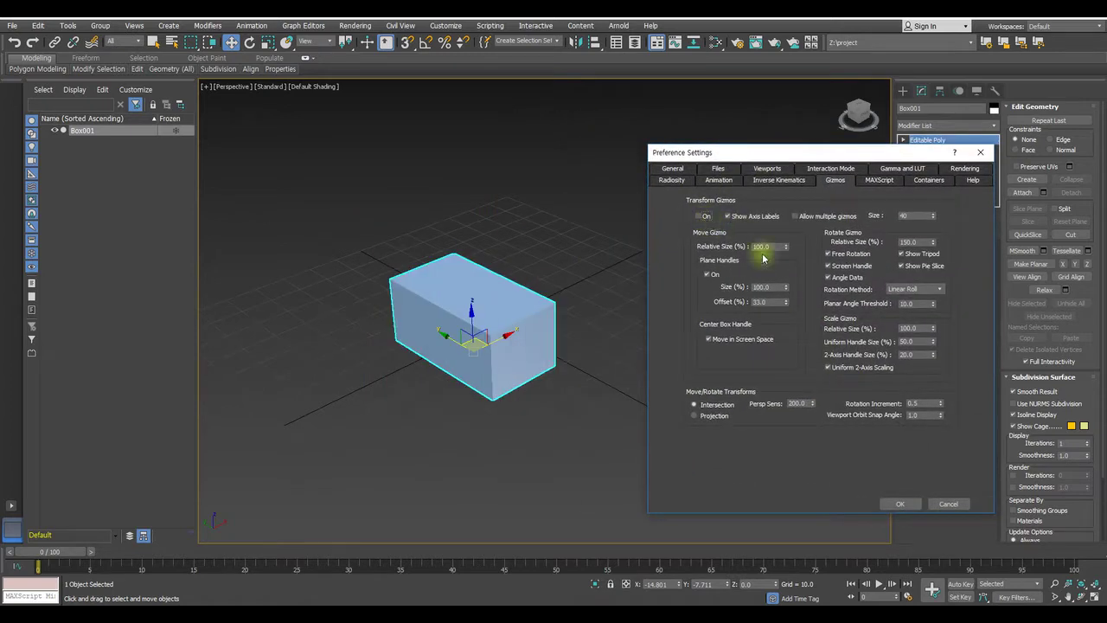
pyautogui.click(897, 503)
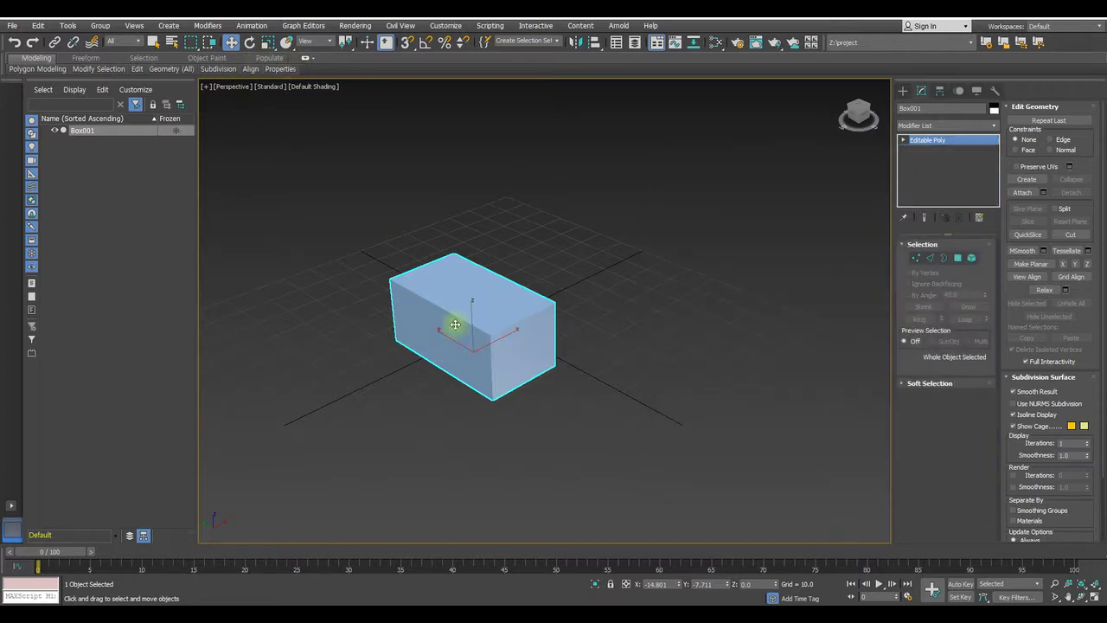
pyautogui.click(233, 41)
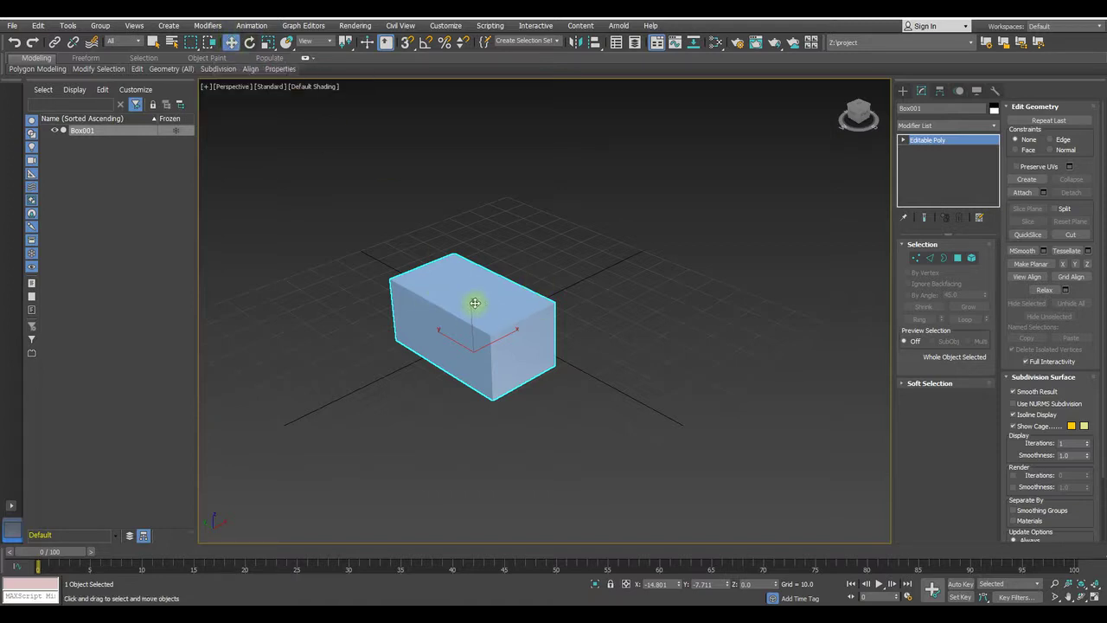
pyautogui.moveTo(495, 343)
pyautogui.mouseDown()
pyautogui.moveTo(519, 326)
pyautogui.moveTo(498, 337)
pyautogui.mouseUp()
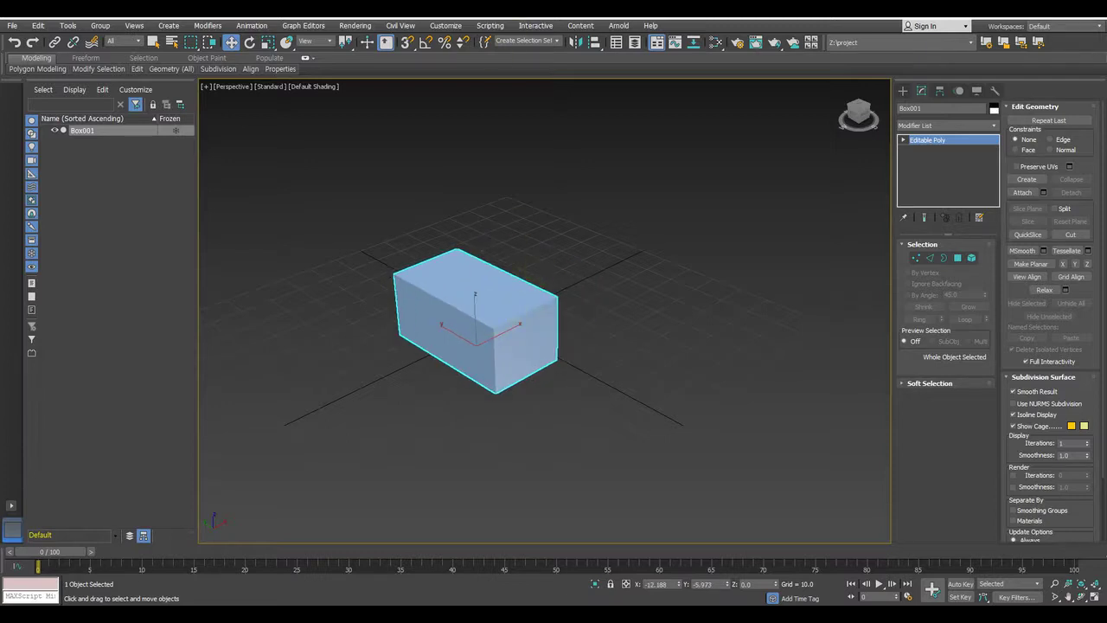
# Turn the transform gizmos back on in the Gizmos preferences and accept the change.
pyautogui.click(446, 26)
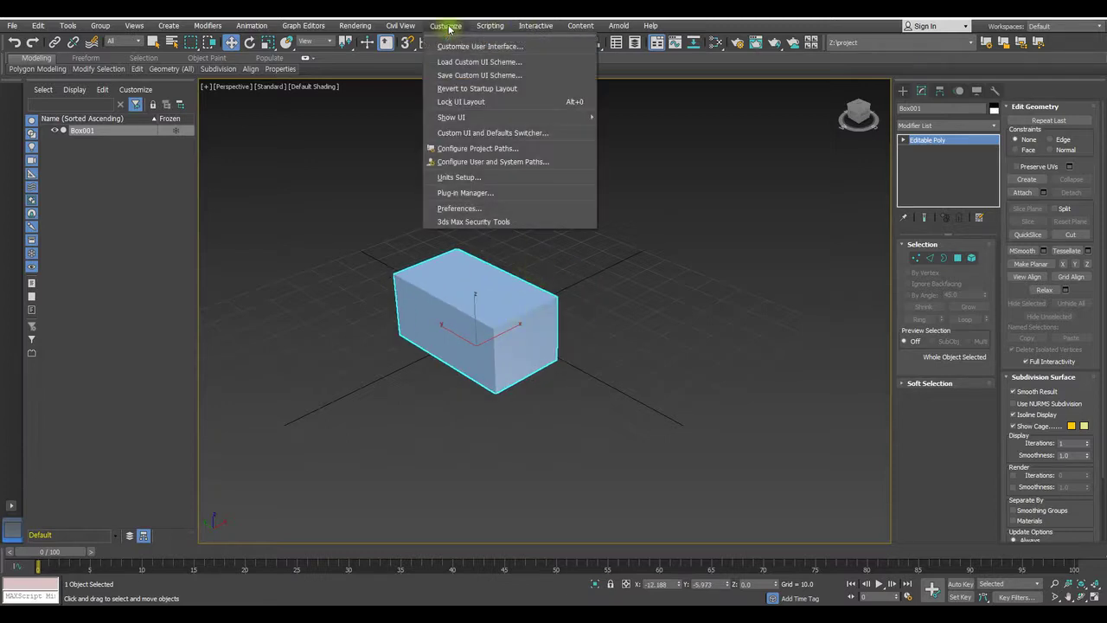
pyautogui.click(458, 208)
pyautogui.moveTo(519, 134); pyautogui.dragTo(711, 150)
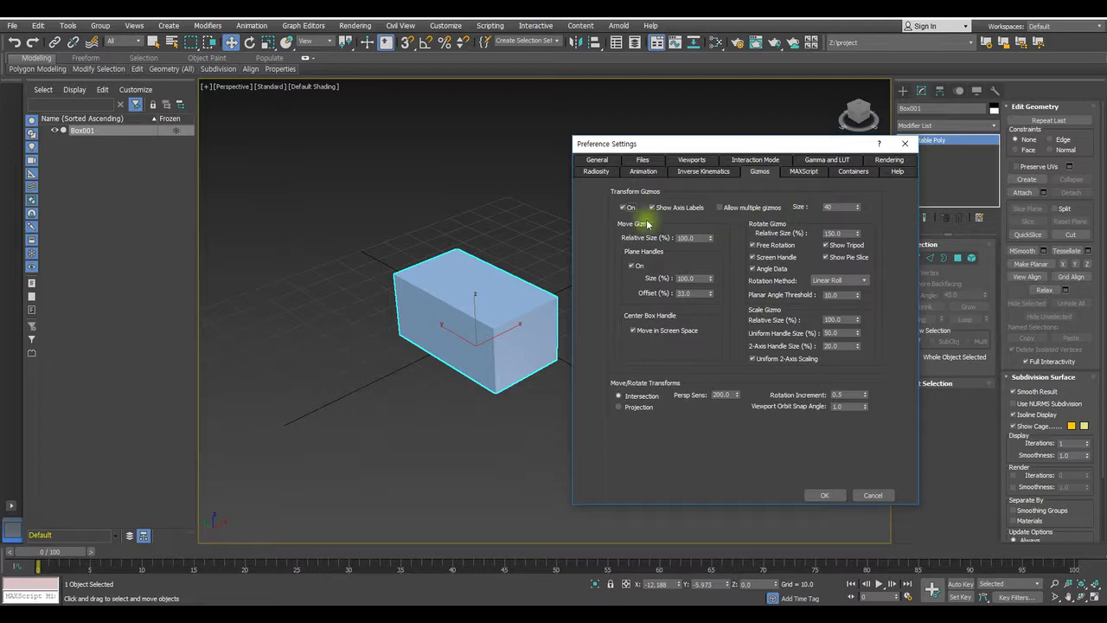
pyautogui.click(623, 206)
pyautogui.click(824, 495)
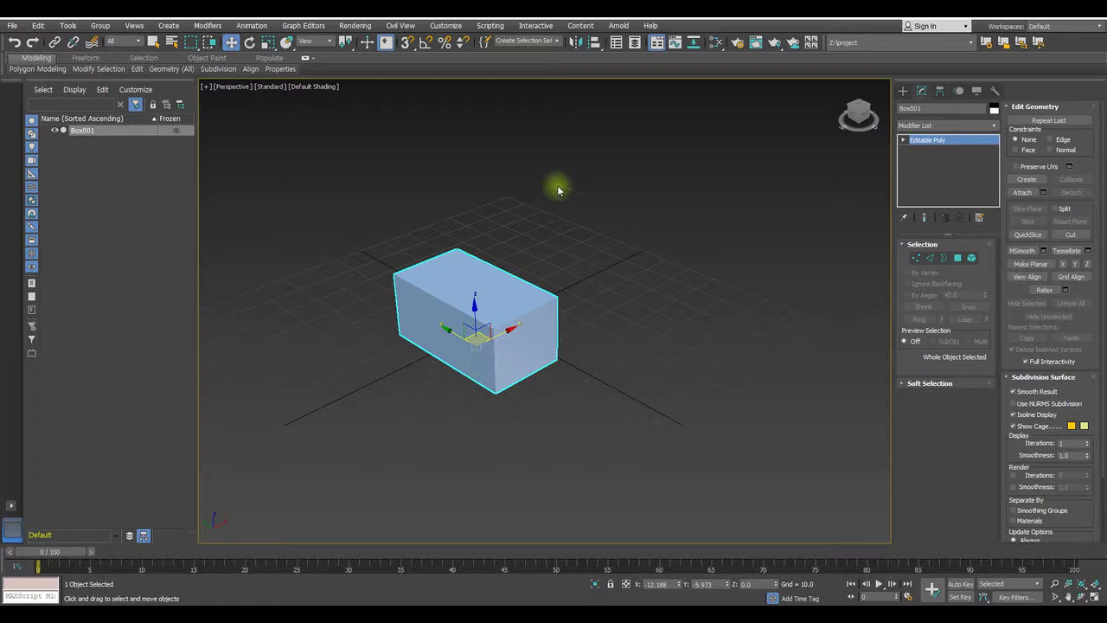
# Look through the Gizmos, MAXScript, Containers, Help and General preferences, and accept and close the preferences.
pyautogui.click(439, 27)
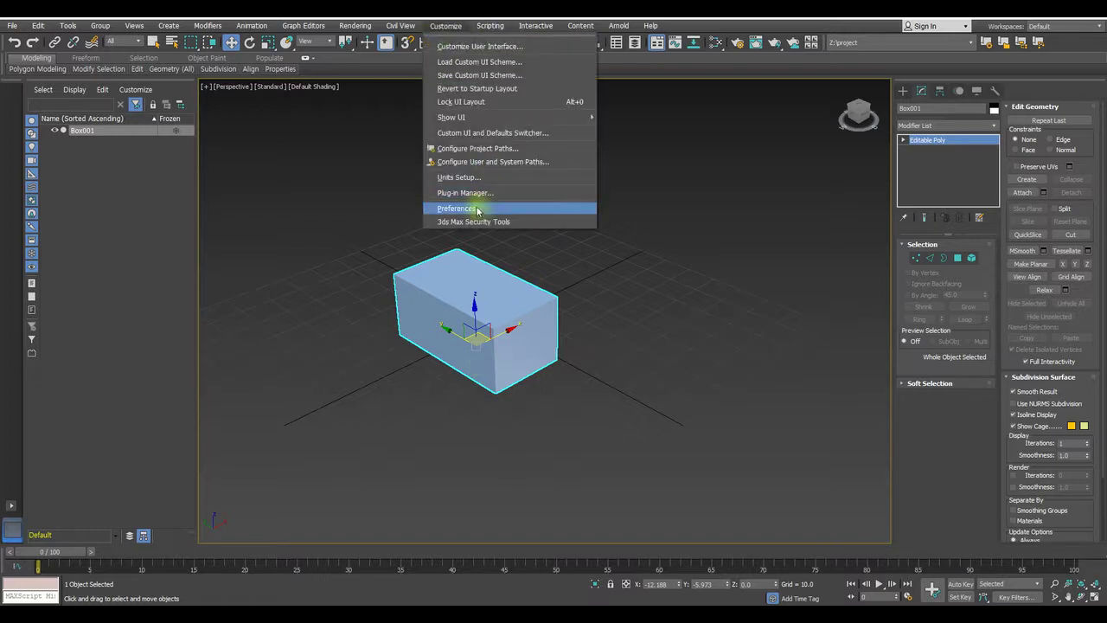
pyautogui.click(478, 210)
pyautogui.moveTo(563, 128); pyautogui.dragTo(656, 153)
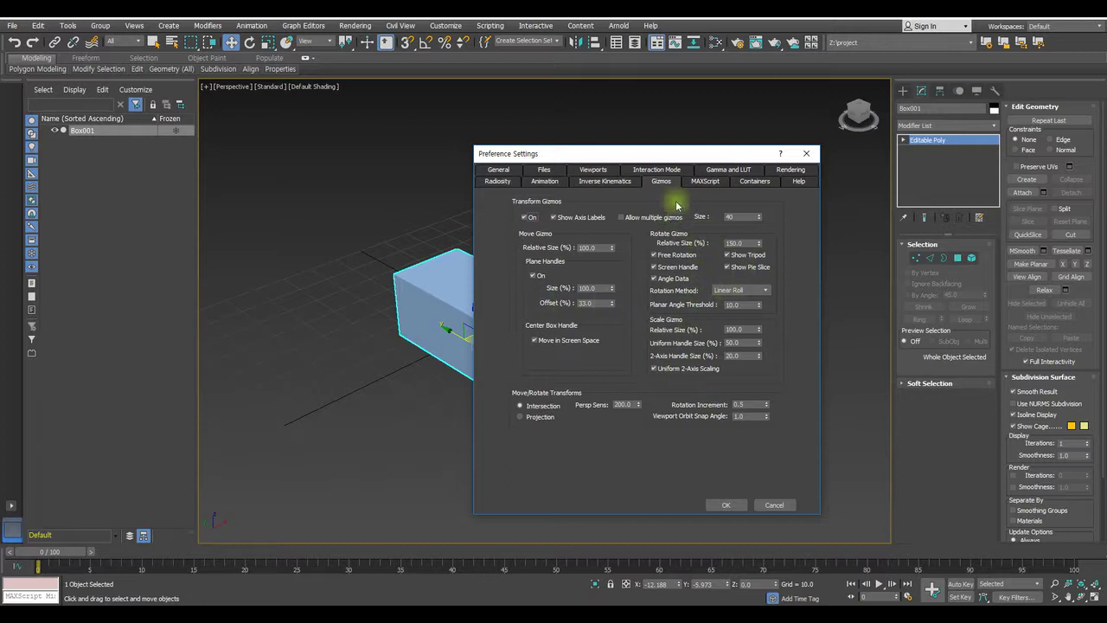
pyautogui.click(705, 182)
pyautogui.moveTo(631, 154); pyautogui.dragTo(689, 183)
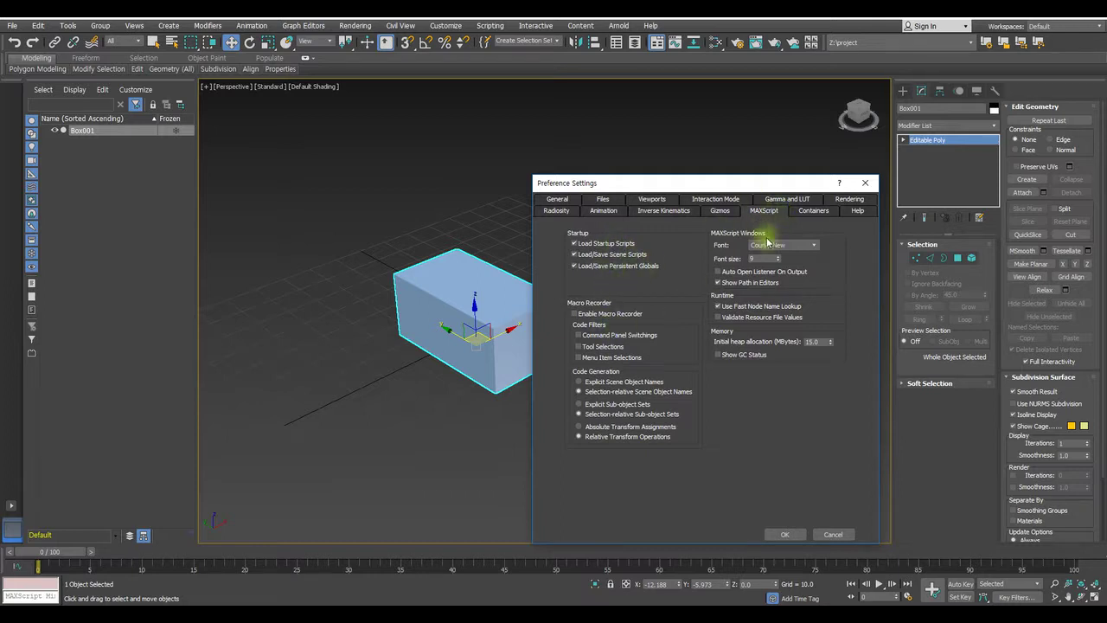
pyautogui.moveTo(708, 187); pyautogui.dragTo(737, 136)
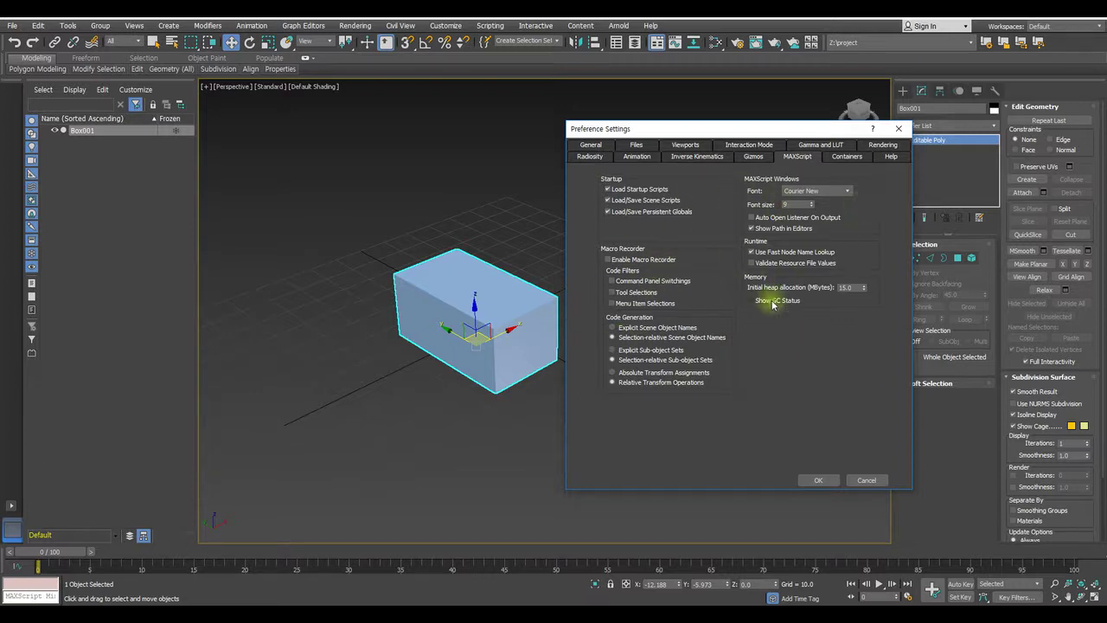
pyautogui.click(841, 159)
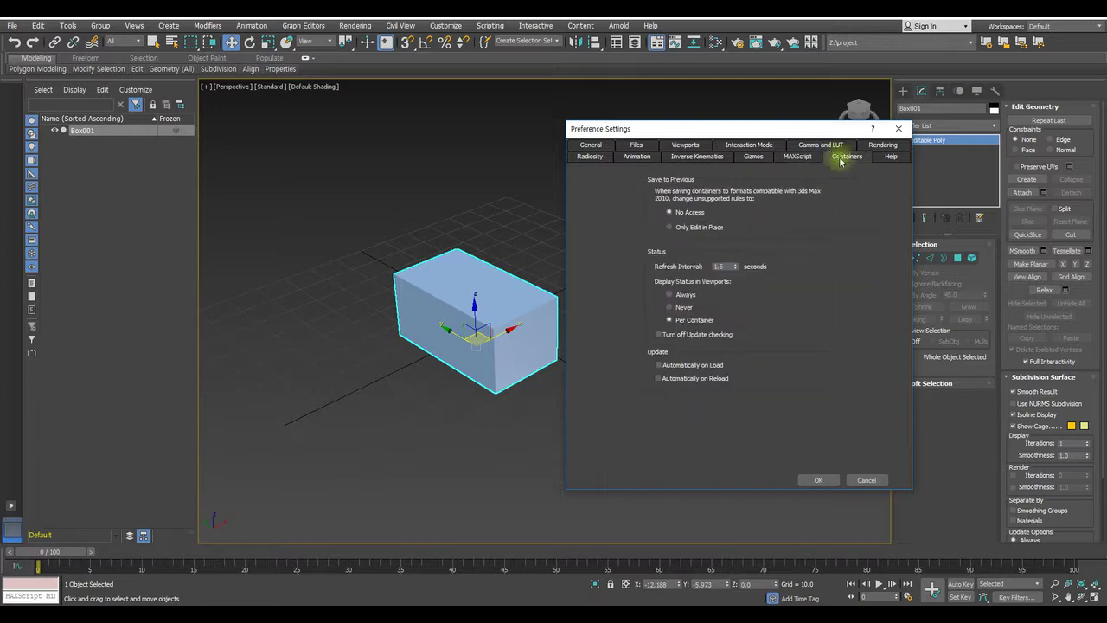
pyautogui.click(891, 158)
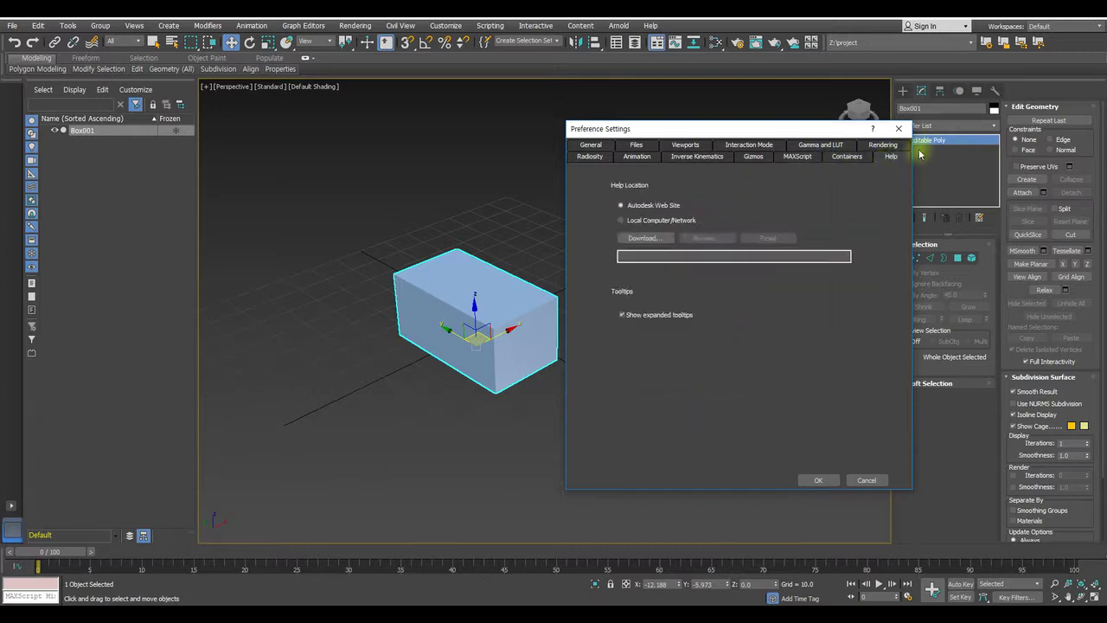
pyautogui.click(591, 147)
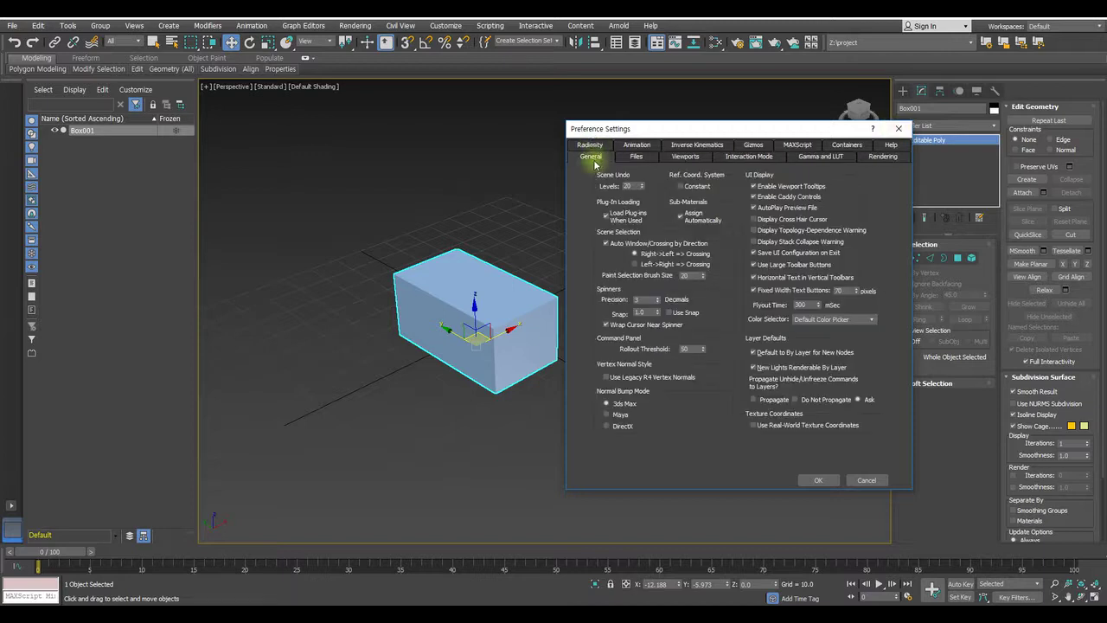
pyautogui.click(820, 480)
# Reselect the box and move it in the XY plane to about X 2.92, Y -7.07.
pyautogui.click(701, 272)
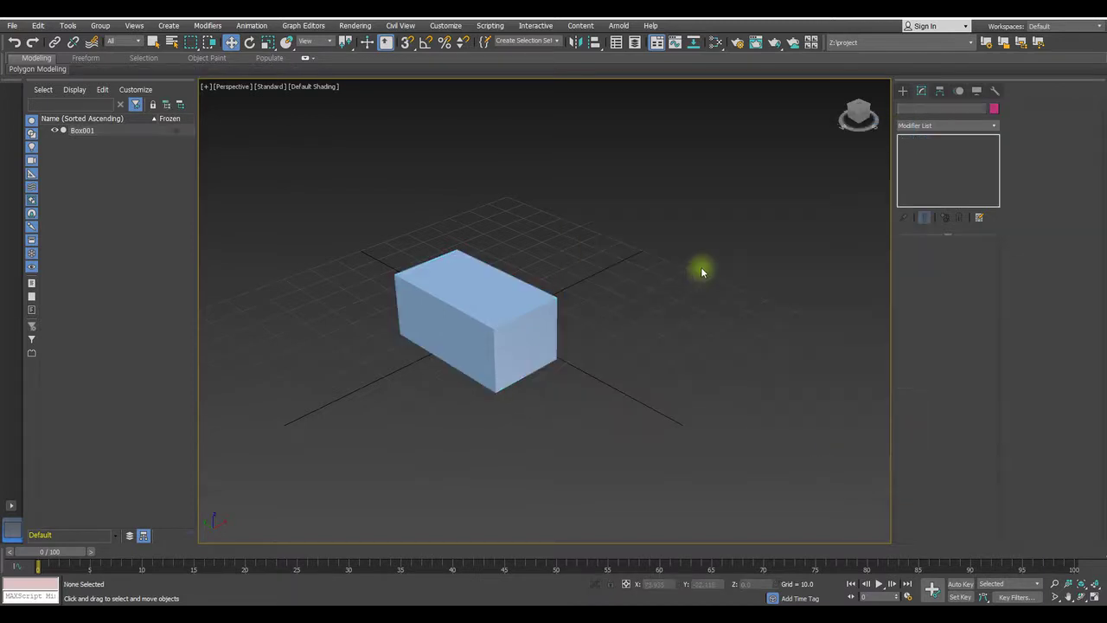
pyautogui.click(444, 314)
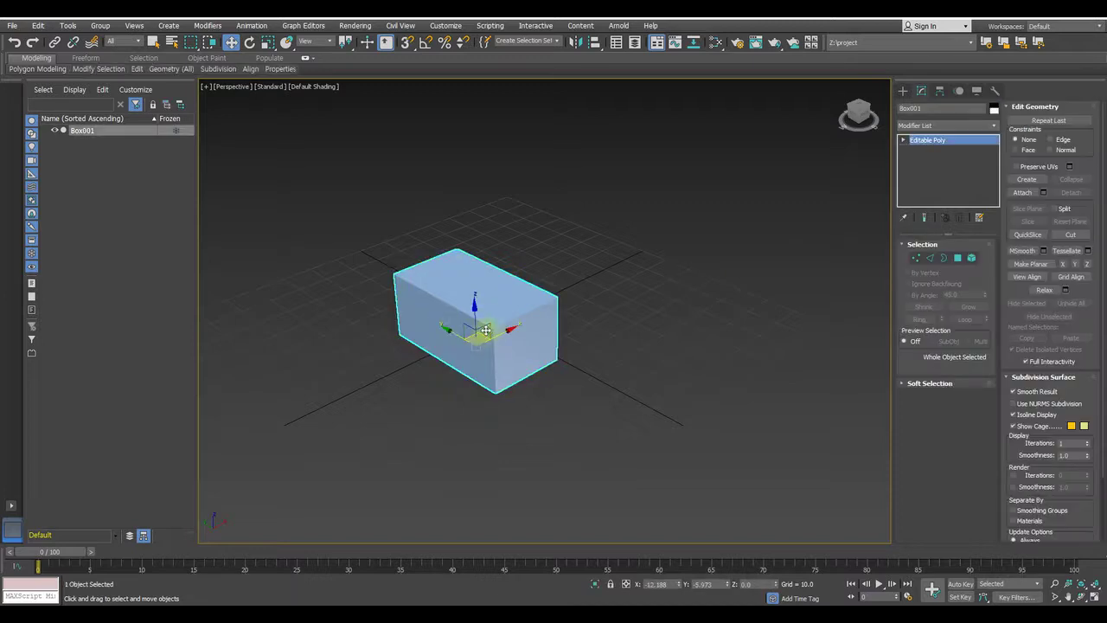
pyautogui.moveTo(482, 335); pyautogui.dragTo(521, 318)
# Look at the creation options for standard primitives and return to the box's modifier stack.
pyautogui.click(903, 90)
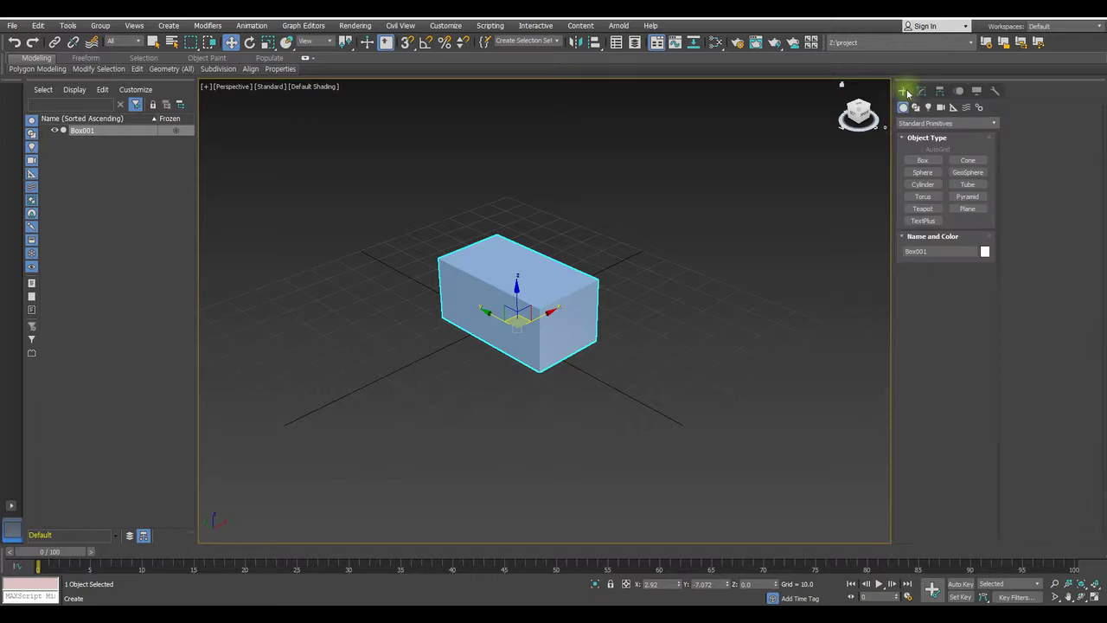
pyautogui.click(919, 161)
pyautogui.click(921, 90)
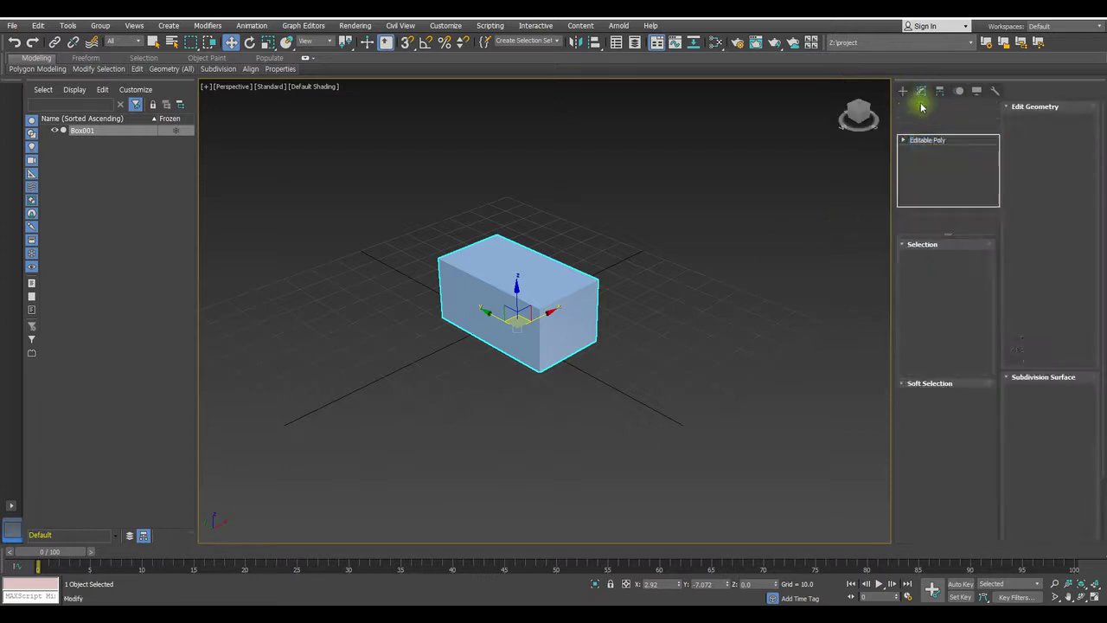